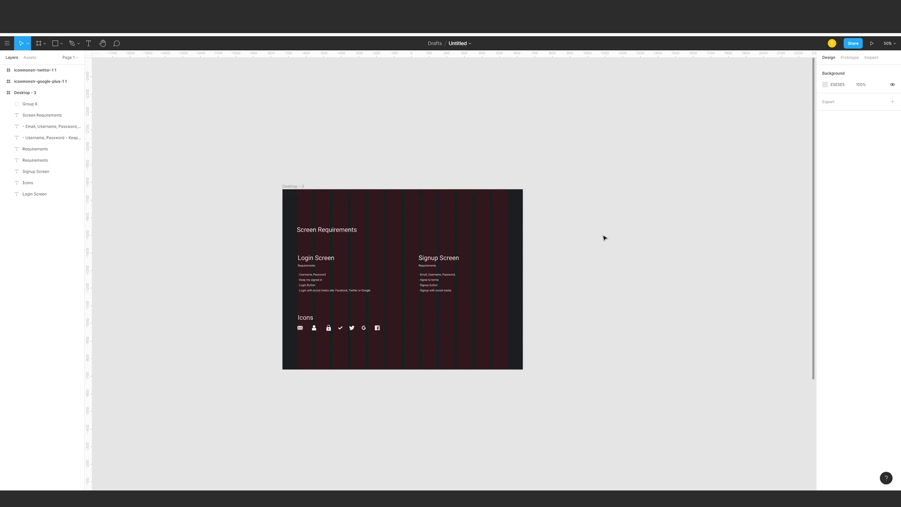
# - Create a 1440×1024 Desktop frame and position it beside the Screen Requirements frame
pyautogui.moveTo(482, 210); pyautogui.dragTo(527, 227)
pyautogui.hotkey('shift', '0')
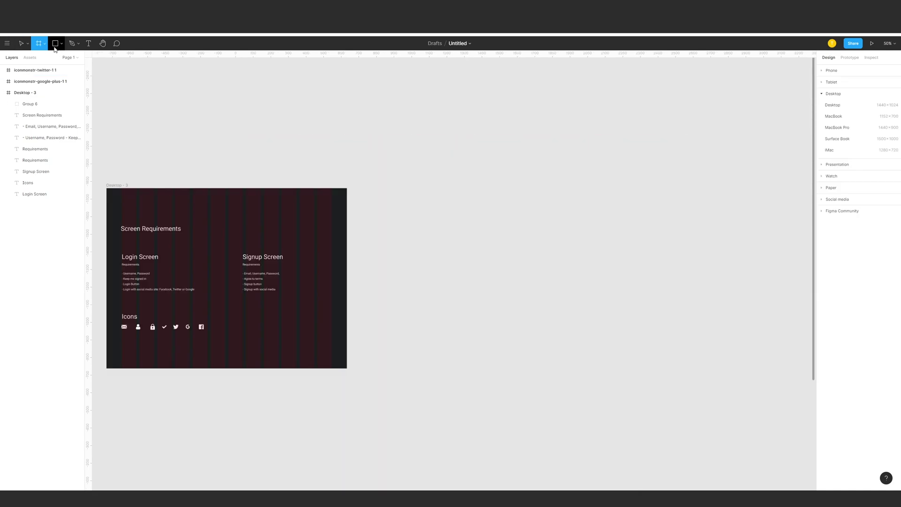
pyautogui.click(44, 46)
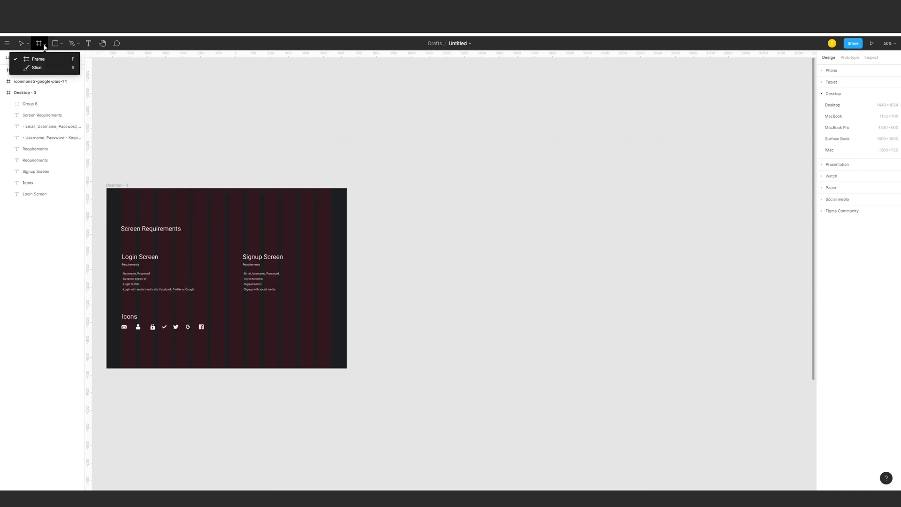
pyautogui.click(857, 107)
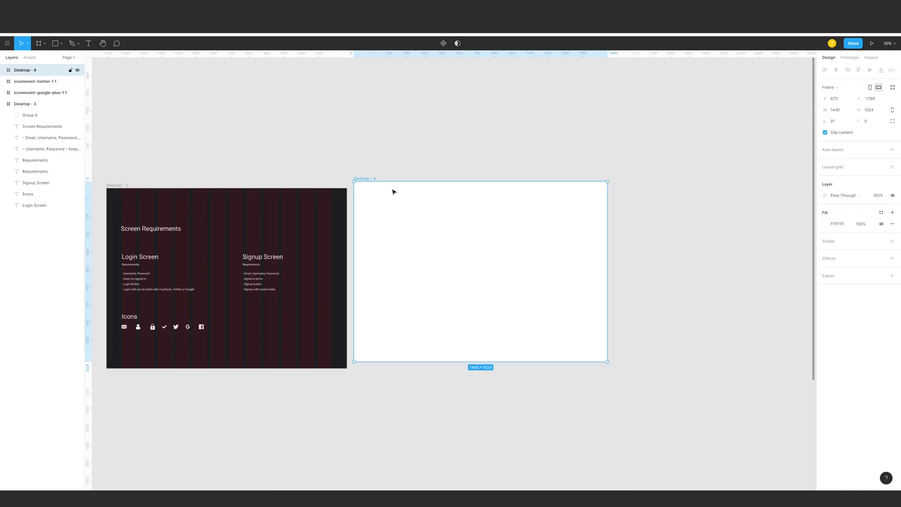
pyautogui.moveTo(371, 182); pyautogui.dragTo(394, 189)
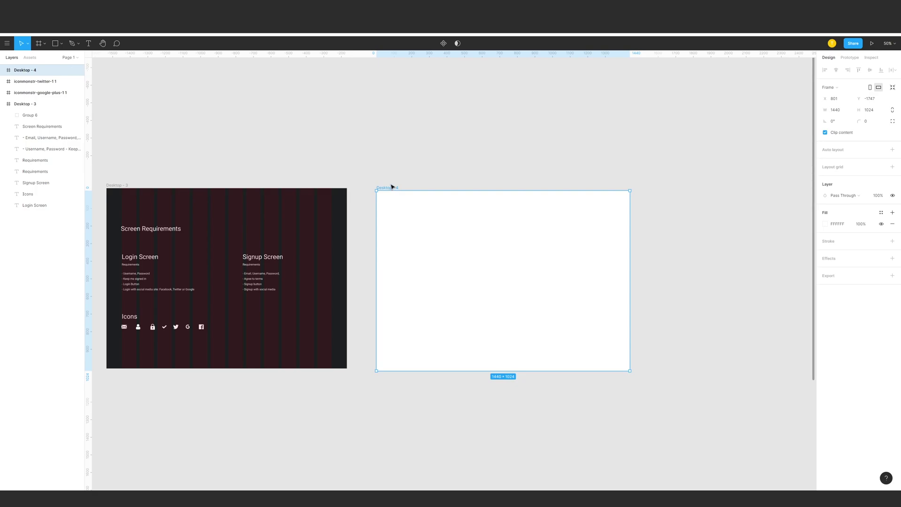
pyautogui.click(453, 181)
pyautogui.moveTo(460, 168); pyautogui.dragTo(454, 151)
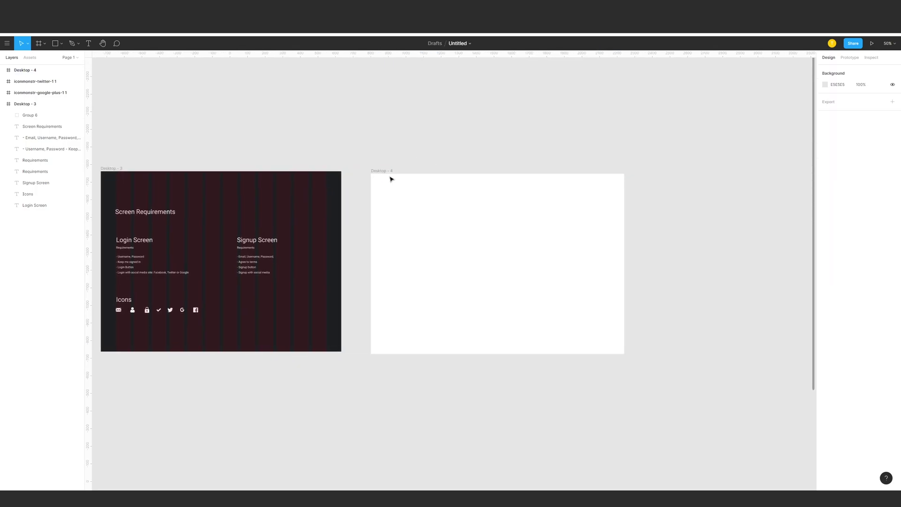
# - Set the new frame's fill to the dark document color 1C1E21
pyautogui.click(392, 177)
pyautogui.click(827, 225)
pyautogui.click(748, 375)
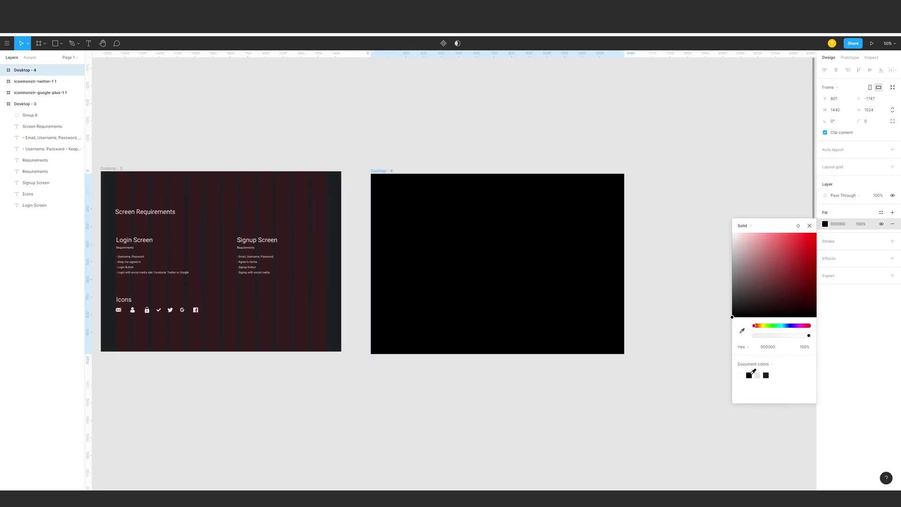
pyautogui.click(767, 375)
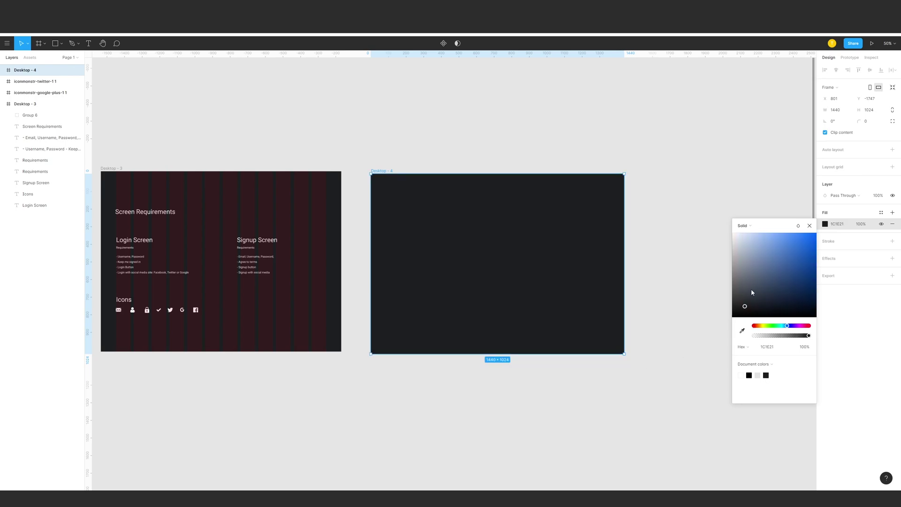
pyautogui.click(601, 394)
pyautogui.moveTo(533, 390); pyautogui.dragTo(553, 393)
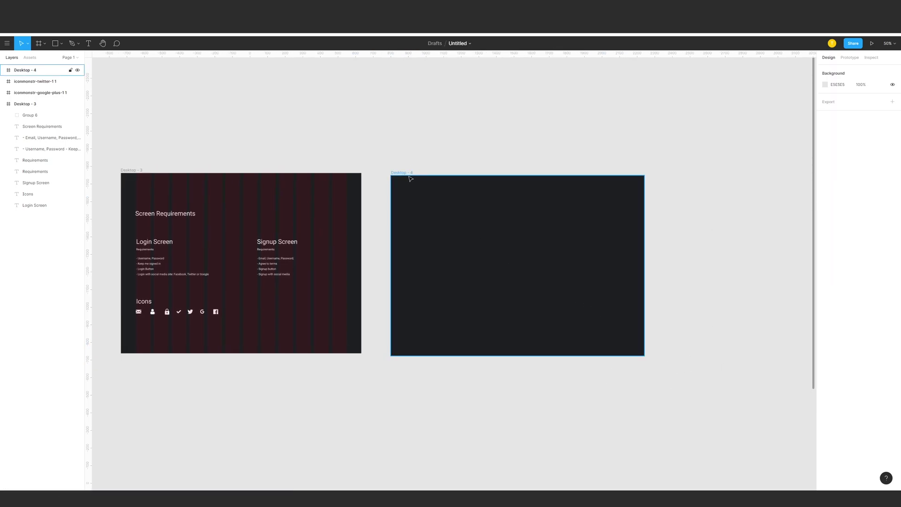
# - Add a layout grid to the new frame, switch it to columns and set the count to 12
pyautogui.click(409, 174)
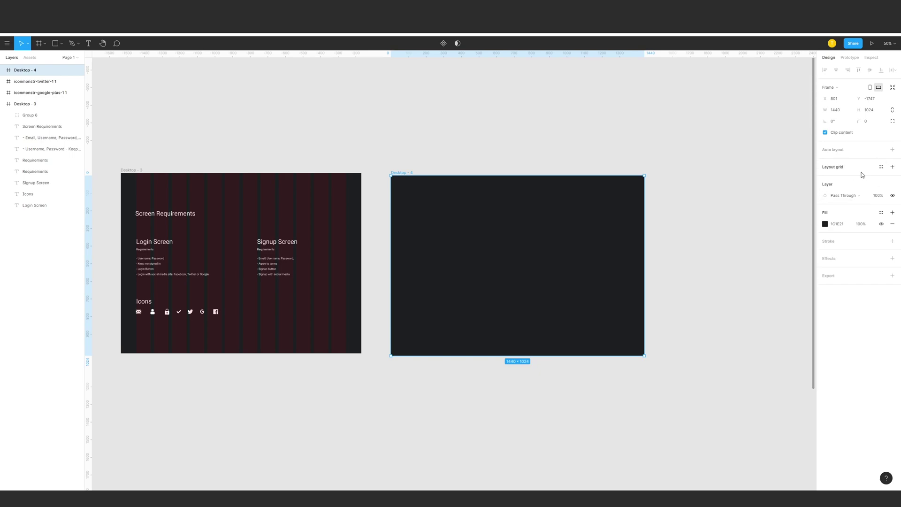
pyautogui.click(892, 167)
pyautogui.click(825, 178)
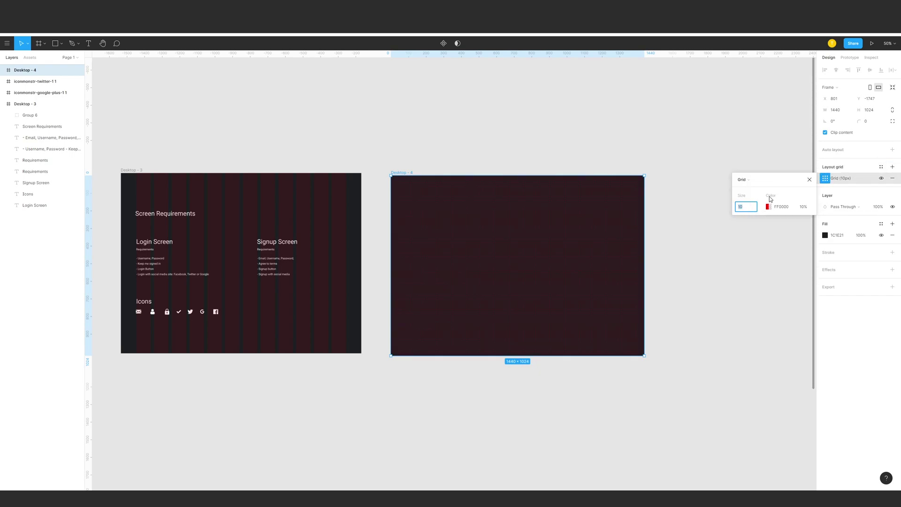
pyautogui.click(746, 180)
pyautogui.click(750, 189)
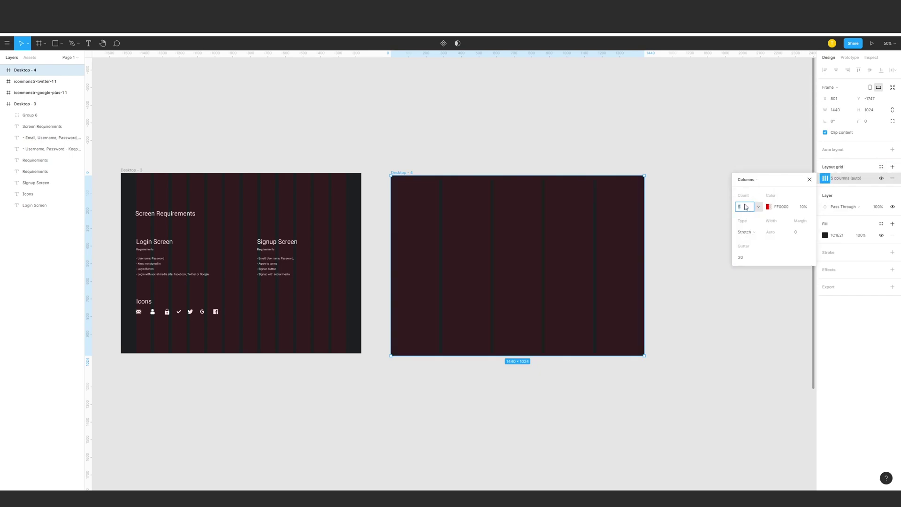
pyautogui.click(746, 209)
pyautogui.write('12')
pyautogui.press('Return')
# - Center the layout grid columns in the frame with a column width of 85 px
pyautogui.click(745, 232)
pyautogui.click(749, 220)
pyautogui.click(775, 234)
pyautogui.click(667, 155)
# - Move the new frame below the Screen Requirements frame
pyautogui.moveTo(369, 166); pyautogui.dragTo(244, 343)
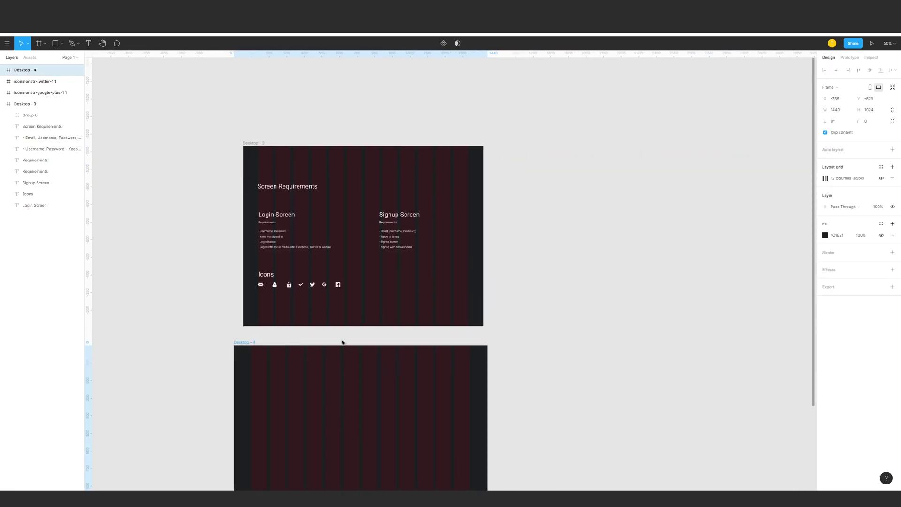
pyautogui.moveTo(350, 341); pyautogui.dragTo(424, 284)
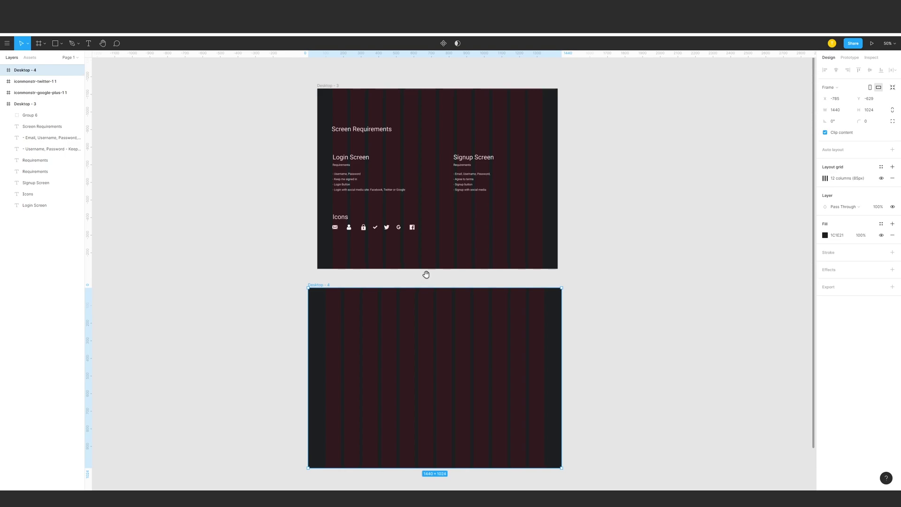
pyautogui.scroll(-3, 591, 267)
pyautogui.click(629, 256)
# - Draw a rectangle about 715 px wide across the last seven grid columns and set its height to 60
pyautogui.press('r')
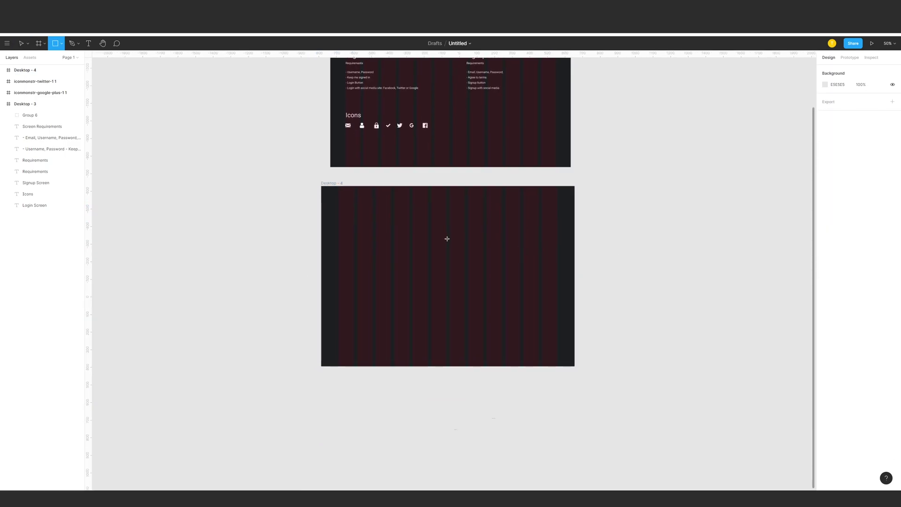
pyautogui.moveTo(431, 233); pyautogui.dragTo(558, 249)
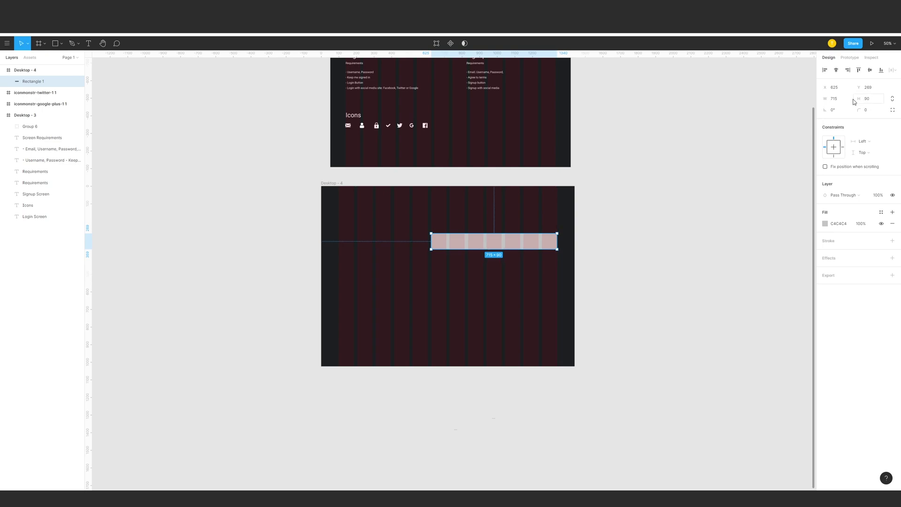
pyautogui.click(871, 102)
pyautogui.press('Return')
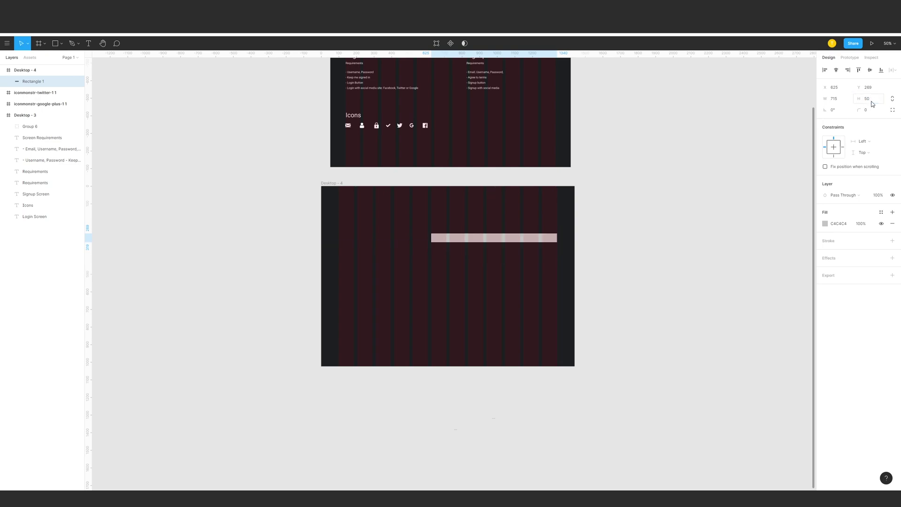
pyautogui.hotkey('shift', '0')
pyautogui.click(665, 211)
pyautogui.click(411, 210)
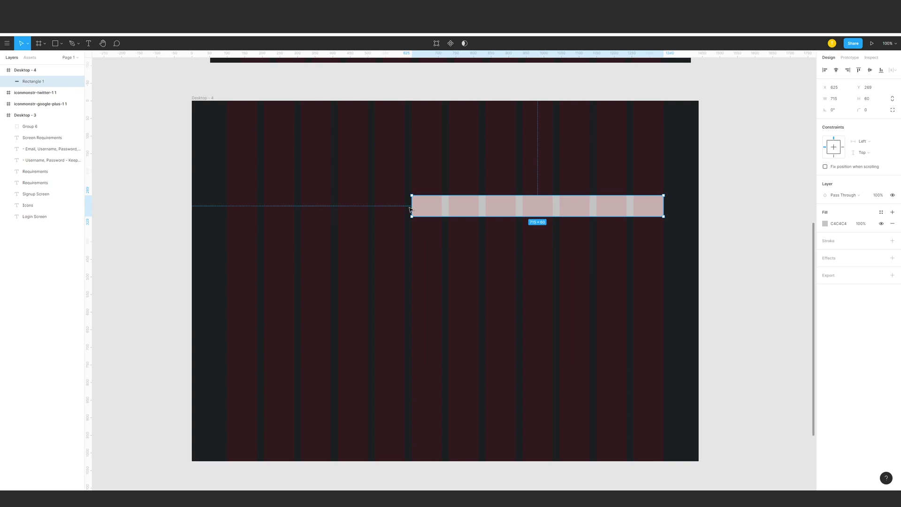
# - Narrow the rectangle from both sides to about 498 px wide, starting at X 730, and move it down to Y 287
pyautogui.moveTo(453, 207); pyautogui.dragTo(448, 206)
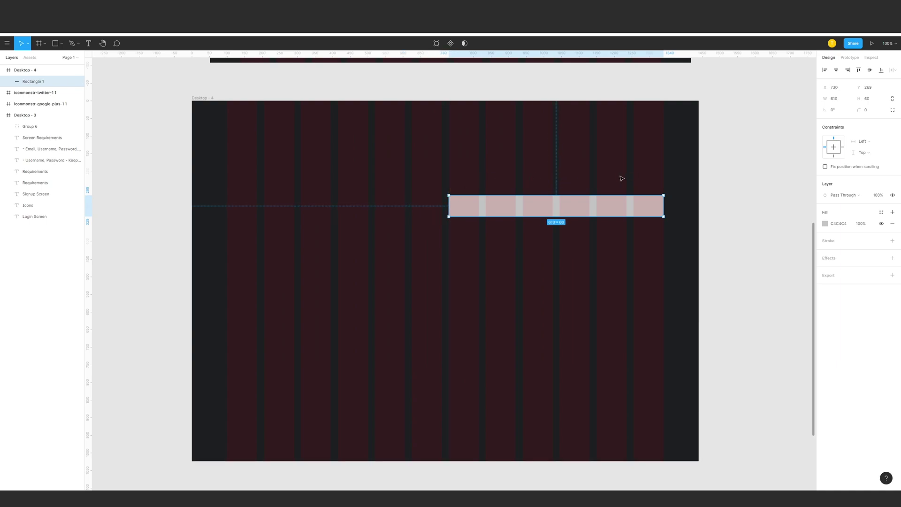
pyautogui.moveTo(664, 205); pyautogui.dragTo(624, 205)
pyautogui.moveTo(532, 214); pyautogui.dragTo(532, 221)
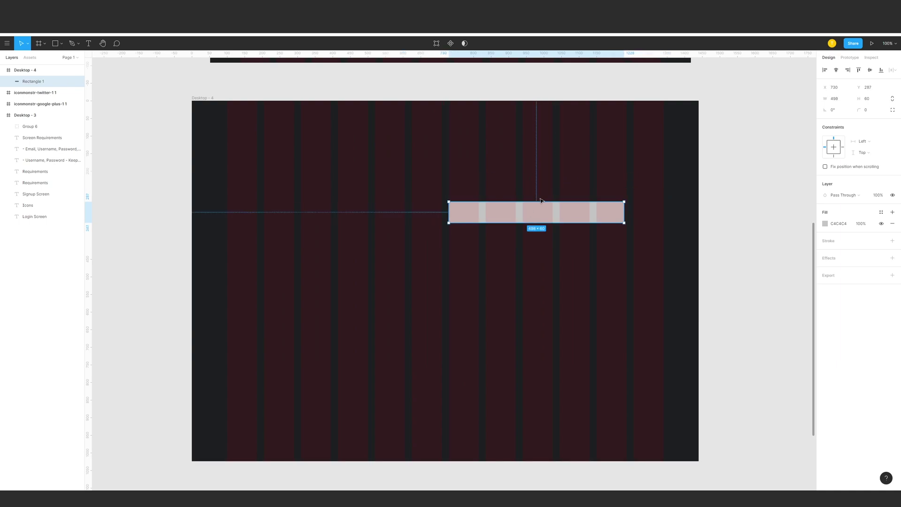
# - Remove the rectangle's fill and give it an FFFFFF stroke
pyautogui.click(892, 223)
pyautogui.click(892, 229)
pyautogui.click(826, 241)
pyautogui.write('fff')
pyautogui.press('Return')
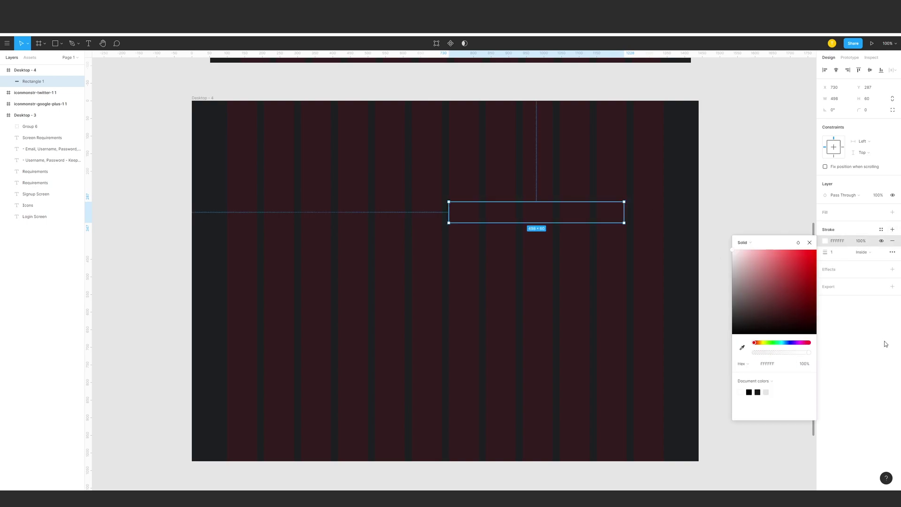
pyautogui.click(884, 342)
# - Set the rectangle's layer opacity to 10% and widen it to 505 px so it ends on a column edge
pyautogui.click(880, 196)
pyautogui.write('10')
pyautogui.press('Return')
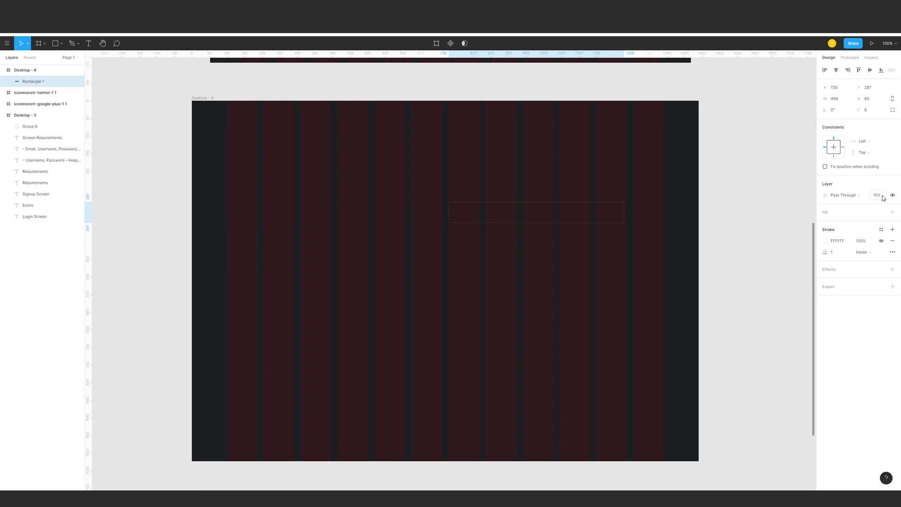
pyautogui.click(741, 213)
pyautogui.click(624, 221)
pyautogui.moveTo(624, 213); pyautogui.dragTo(627, 213)
pyautogui.click(735, 162)
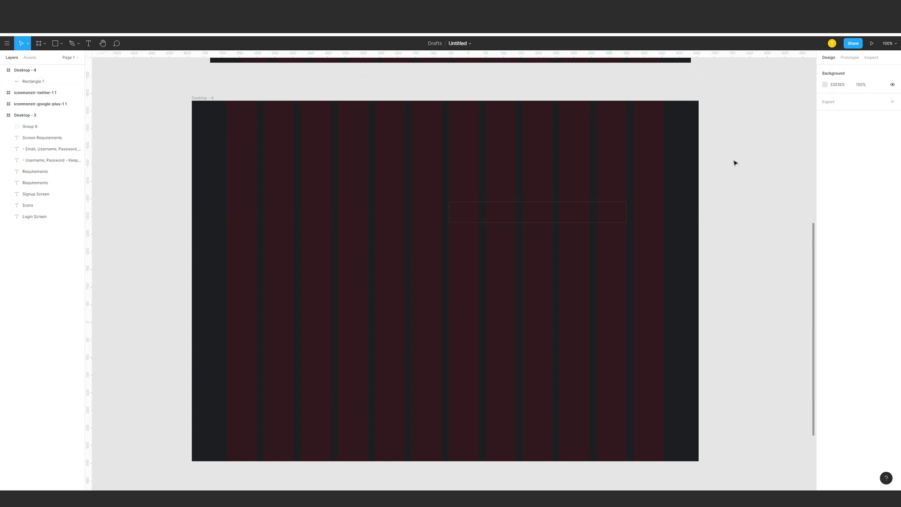
# - Duplicate the outlined rectangle straight down, leaving a gap of about 43 px between the two fields
pyautogui.moveTo(646, 182); pyautogui.dragTo(601, 290)
pyautogui.moveTo(511, 327); pyautogui.dragTo(509, 351)
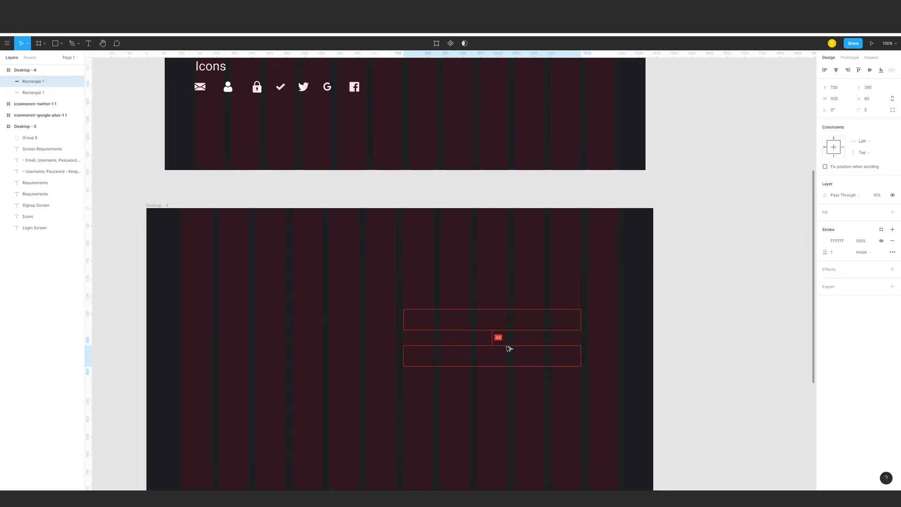
pyautogui.click(712, 337)
pyautogui.scroll(1, 711, 307)
pyautogui.scroll(-3, 704, 307)
pyautogui.scroll(3, 474, 338)
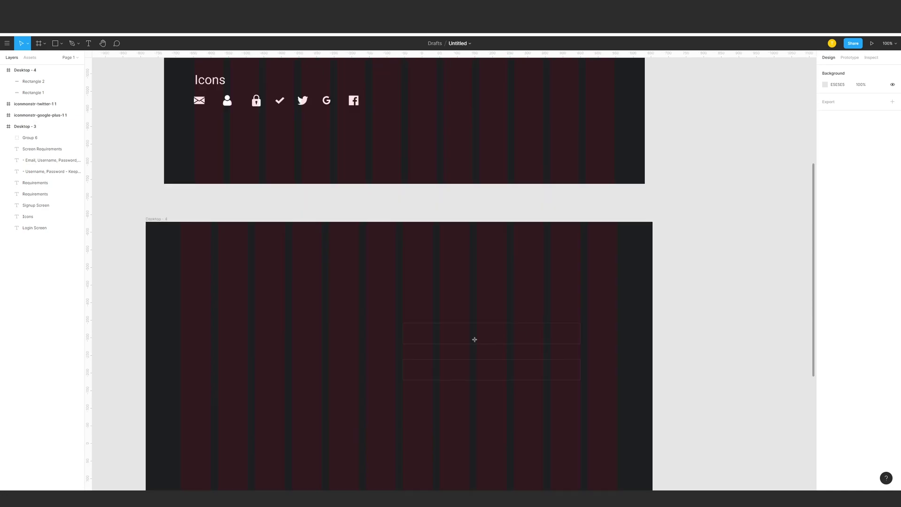
# - Place a text object with a white FFFFFF fill near the start of the upper field
pyautogui.press('t')
pyautogui.click(420, 334)
pyautogui.click(825, 300)
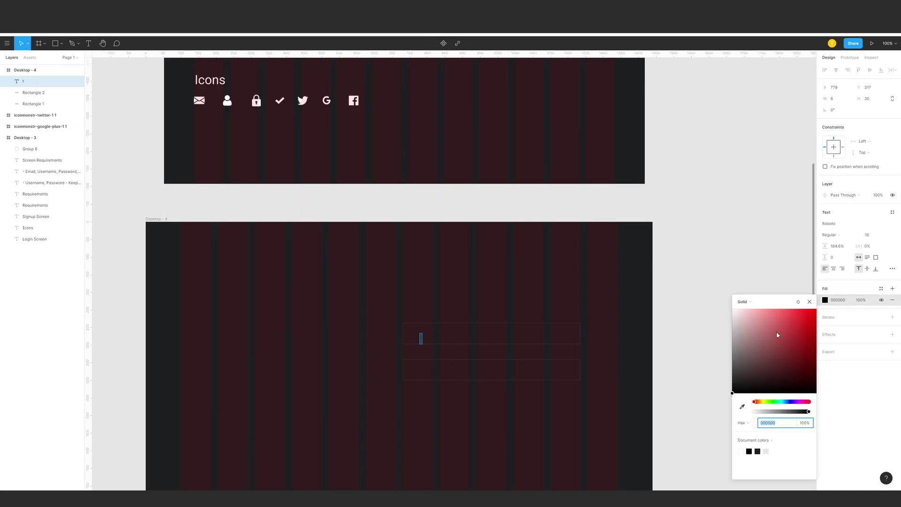
pyautogui.moveTo(776, 331); pyautogui.dragTo(695, 259)
pyautogui.click(689, 255)
pyautogui.click(689, 254)
pyautogui.moveTo(421, 338); pyautogui.dragTo(423, 335)
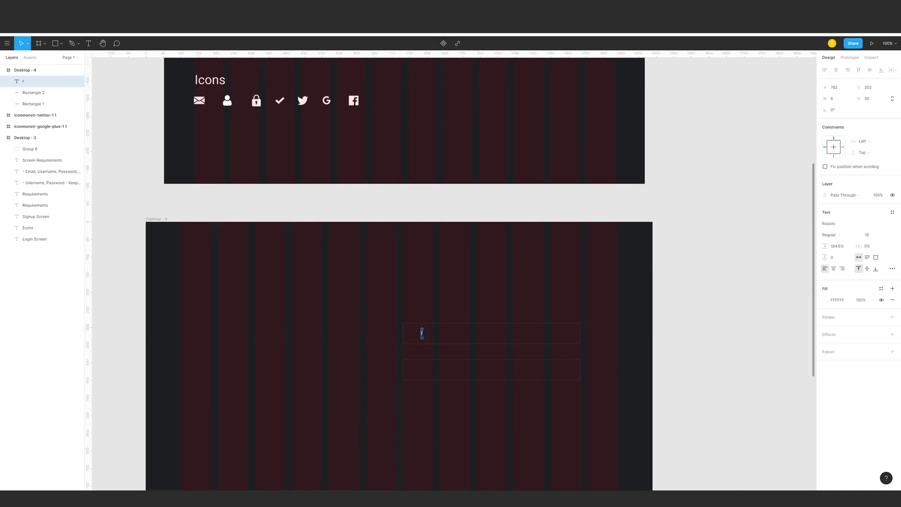
# - Enter "Username" as the text in the upper field
pyautogui.write('username')
pyautogui.hotkey('ctrl', 'a')
pyautogui.write('Username')
pyautogui.press('Escape')
pyautogui.click(450, 337)
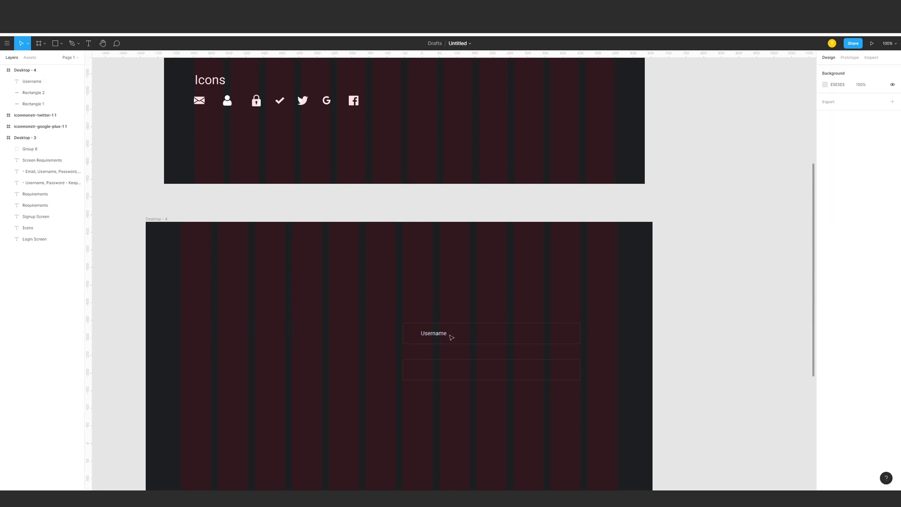
# - Draw a small circle about 13 px in diameter below the two fields
pyautogui.scroll(-2, 458, 361)
pyautogui.press('o')
pyautogui.moveTo(422, 356); pyautogui.dragTo(474, 302)
pyautogui.click(457, 356)
pyautogui.hotkey('ctrl', '+')
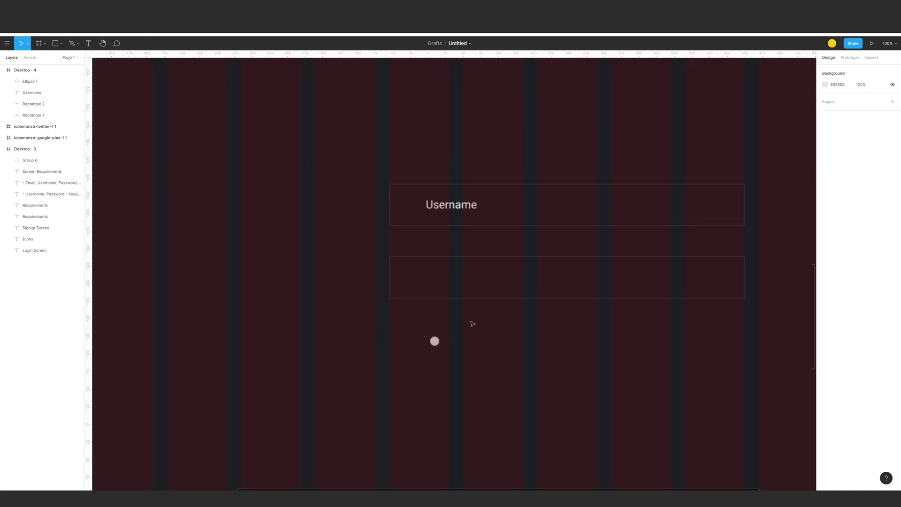
# - Duplicate the circle to the right at about 18 px intervals to make a row of ten circles
pyautogui.keyDown('alt'); pyautogui.moveTo(431, 343); pyautogui.dragTo(446, 344); pyautogui.keyUp('alt')
pyautogui.hotkey('ctrl', 'd')
pyautogui.hotkey('ctrl', 'd')
pyautogui.hotkey('ctrl', 'd')
pyautogui.hotkey('ctrl', 'd')
pyautogui.hotkey('ctrl', 'd')
pyautogui.hotkey('ctrl', 'd')
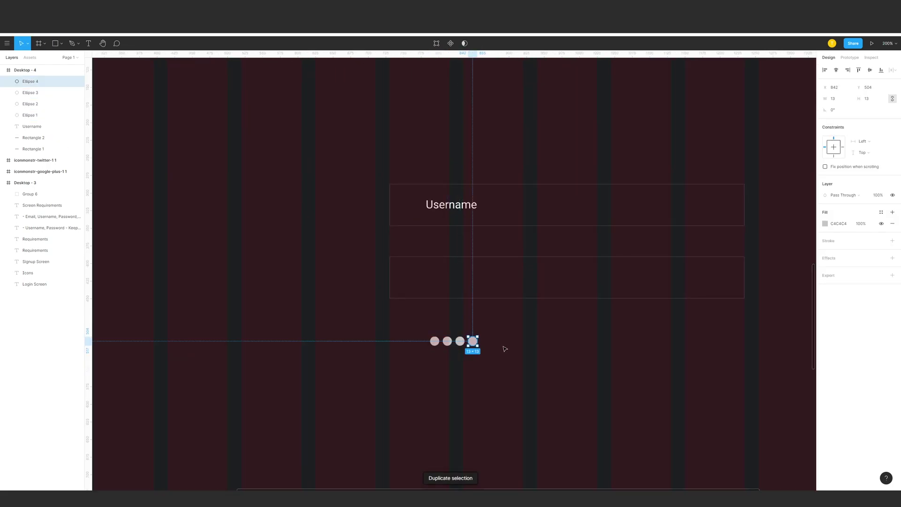
pyautogui.hotkey('ctrl', 'd')
pyautogui.hotkey('ctrl', 'd')
# - Group the ten circles and scale the group proportionally to a height of 10
pyautogui.moveTo(574, 353); pyautogui.dragTo(428, 335)
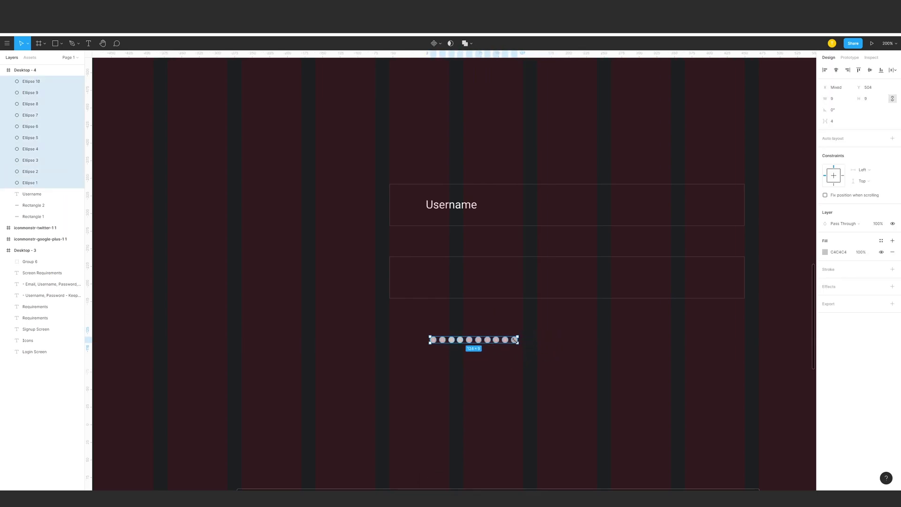
pyautogui.hotkey('ctrl', 'g')
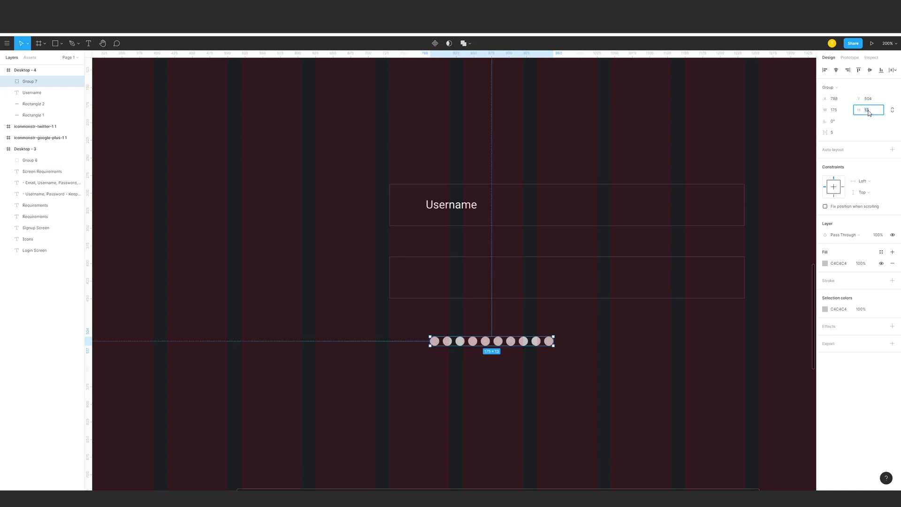
pyautogui.click(893, 110)
pyautogui.click(867, 110)
pyautogui.write('10')
pyautogui.press('Return')
pyautogui.click(538, 362)
pyautogui.click(521, 340)
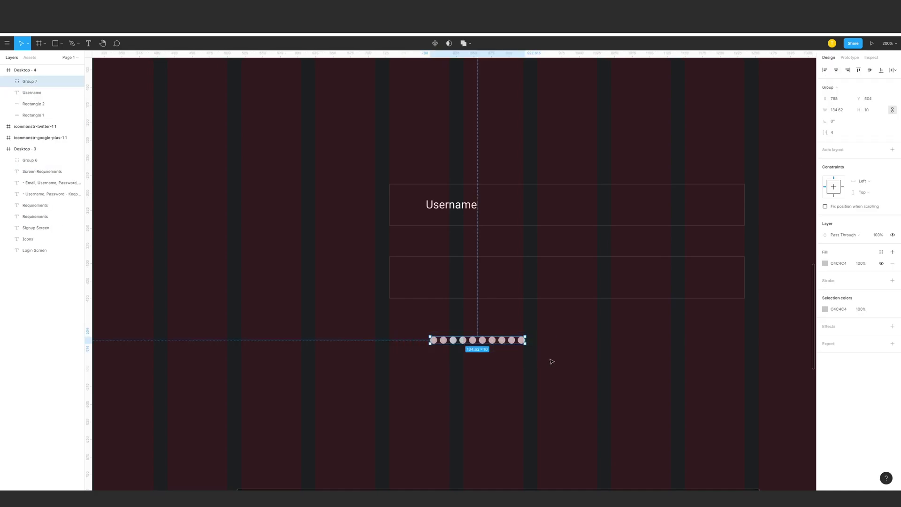
# - Ungroup the circles, pull the last one farther right and distribute the row with even horizontal spacing
pyautogui.hotkey('ctrl', 'shift', 'g')
pyautogui.click(535, 343)
pyautogui.moveTo(520, 340); pyautogui.dragTo(541, 341)
pyautogui.moveTo(594, 355); pyautogui.dragTo(551, 349)
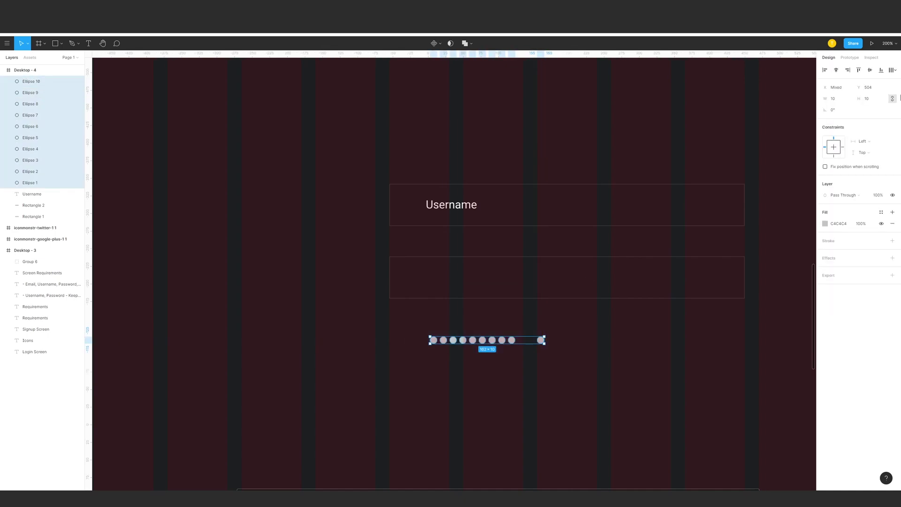
pyautogui.click(894, 70)
pyautogui.click(807, 98)
# - Change the fill of all ten circles to white and group them
pyautogui.moveTo(628, 365); pyautogui.dragTo(412, 336)
pyautogui.click(825, 252)
pyautogui.moveTo(741, 268); pyautogui.dragTo(731, 259)
pyautogui.moveTo(589, 331); pyautogui.dragTo(388, 365)
pyautogui.hotkey('ctrl', 'g')
# - Move the group of dots into the lower field, aligned under the Username text, and nudge it slightly down
pyautogui.moveTo(469, 342); pyautogui.dragTo(465, 283)
pyautogui.click(481, 289)
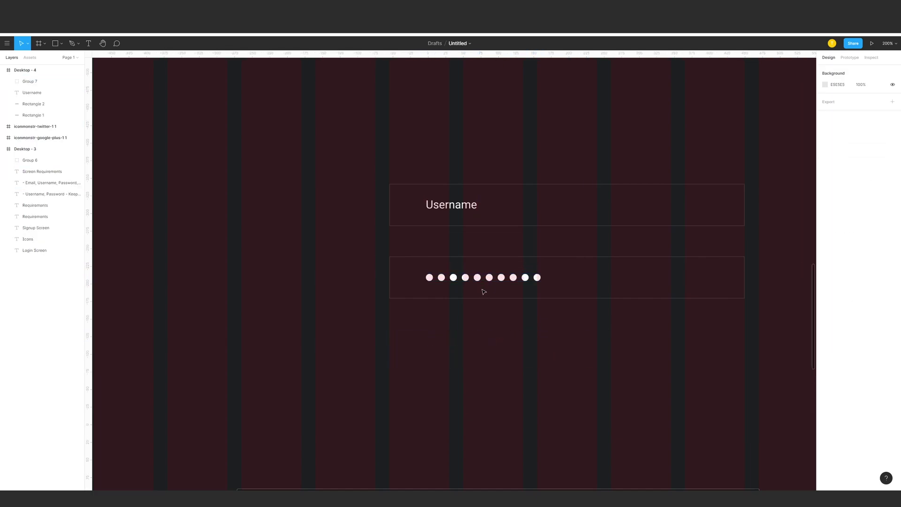
pyautogui.click(488, 279)
pyautogui.press('Down')
pyautogui.press('Down')
pyautogui.press('Down')
# - Replace the Username placeholder text in the upper field with a sample username
pyautogui.click(461, 212)
pyautogui.doubleClick(455, 210)
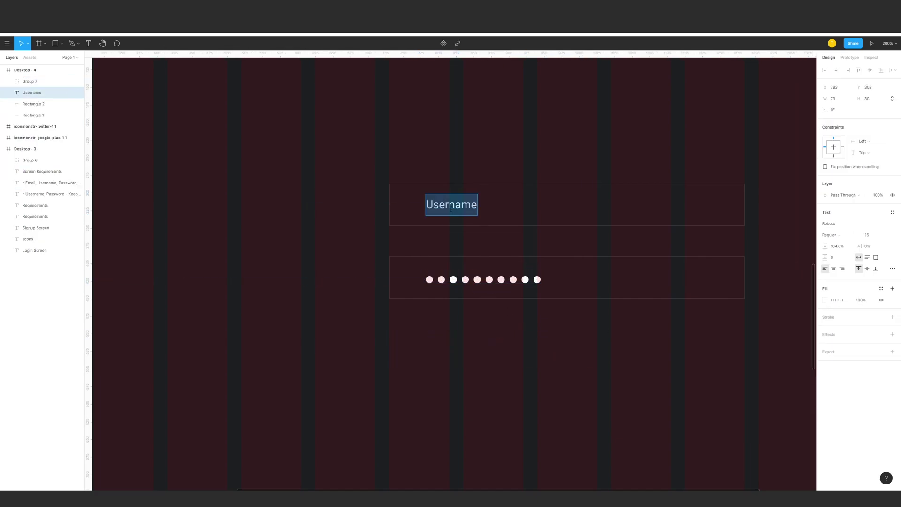
pyautogui.press('BackSpace')
pyautogui.write('mar')
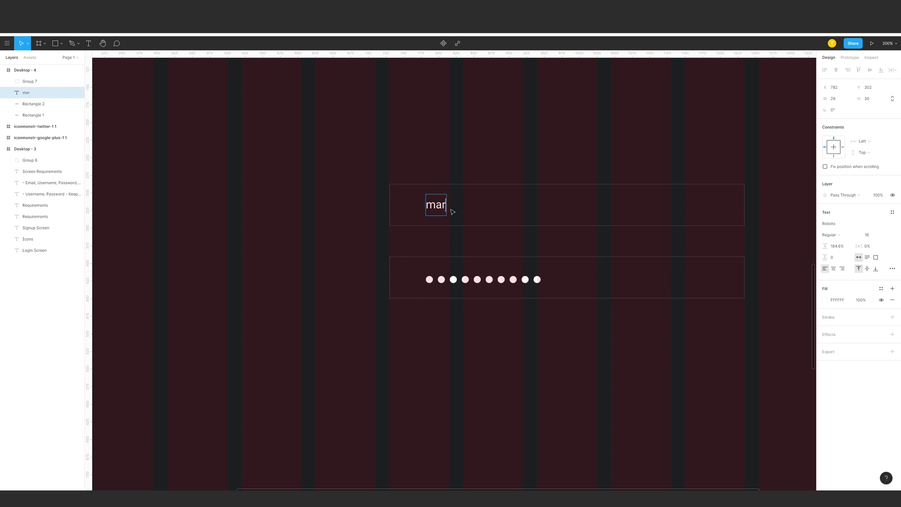
pyautogui.write('k')
pyautogui.press('BackSpace')
pyautogui.write('cusr')
pyautogui.write('yn')
pyautogui.write('_')
pyautogui.click(517, 131)
pyautogui.click(517, 130)
# - Add a "Login" text above the upper field and set its fill to FFFFFF
pyautogui.hotkey('ctrl', '-')
pyautogui.moveTo(529, 231); pyautogui.dragTo(495, 323)
pyautogui.press('t')
pyautogui.click(389, 292)
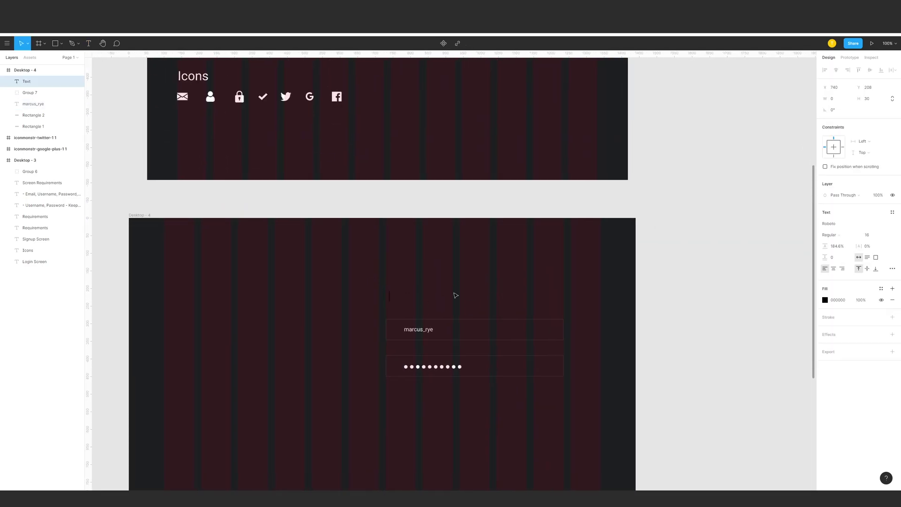
pyautogui.click(825, 301)
pyautogui.click(448, 294)
pyautogui.press('t')
pyautogui.click(389, 299)
pyautogui.hotkey('ctrl', 'a')
pyautogui.click(825, 301)
pyautogui.write('FFFFFF')
pyautogui.press('Return')
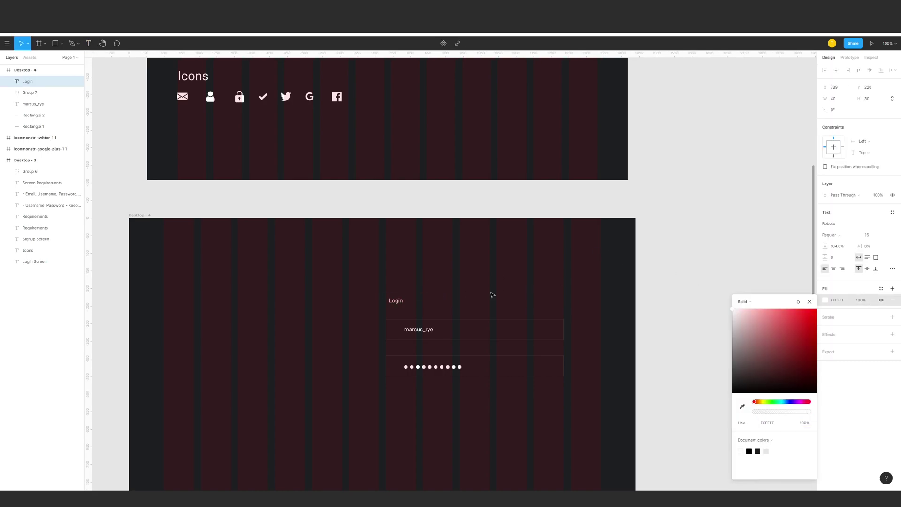
# - Style the Login heading as bold at font size 36 and move it higher above the username field
pyautogui.click(491, 295)
pyautogui.click(397, 302)
pyautogui.click(872, 236)
pyautogui.write('36')
pyautogui.press('Return')
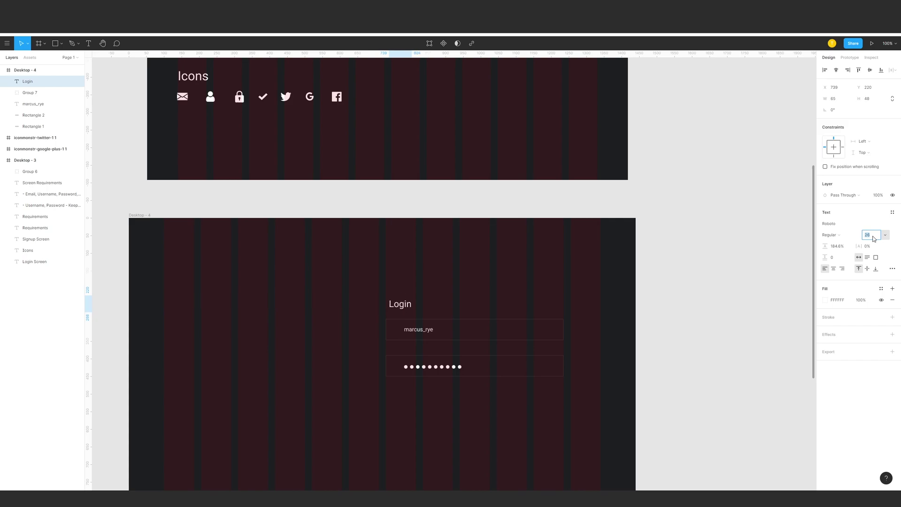
pyautogui.click(445, 312)
pyautogui.moveTo(410, 302); pyautogui.dragTo(406, 277)
pyautogui.hotkey('ctrl', 'b')
pyautogui.click(457, 297)
# - Duplicate the sample username text beneath the Login heading and change the copy to "Don't have an account? Go to signup"
pyautogui.scroll(-2, 458, 297)
pyautogui.moveTo(336, 276); pyautogui.dragTo(559, 347)
pyautogui.click(411, 312)
pyautogui.moveTo(411, 312); pyautogui.dragTo(393, 276)
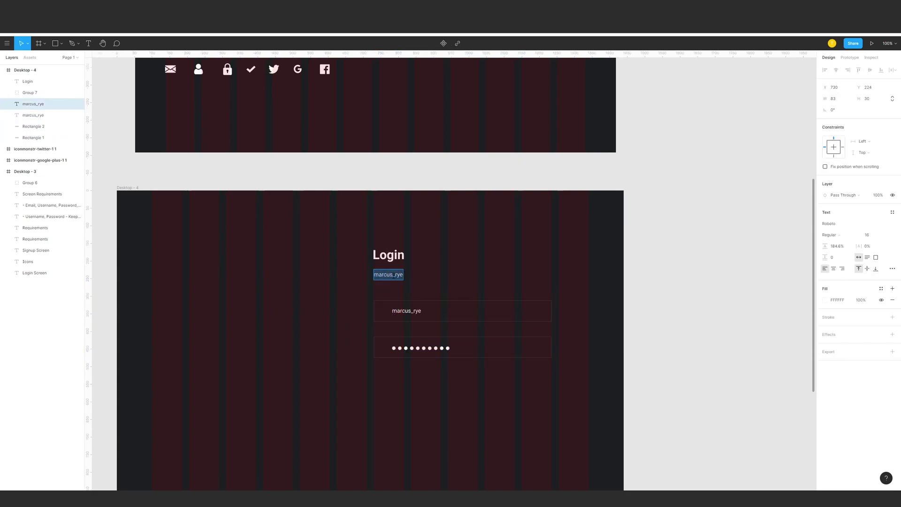
pyautogui.write("Dont'")
pyautogui.write(' have an account signup')
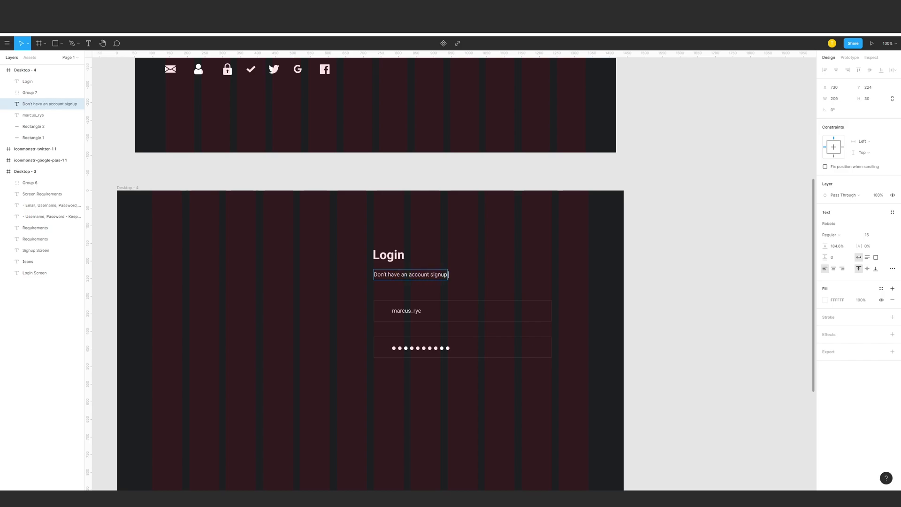
pyautogui.write(' here')
pyautogui.press('BackSpace')
pyautogui.press('BackSpace')
pyautogui.press('BackSpace')
pyautogui.press('BackSpace')
pyautogui.press('BackSpace')
pyautogui.press('BackSpace')
pyautogui.press('BackSpace')
pyautogui.press('BackSpace')
pyautogui.press('BackSpace')
pyautogui.press('BackSpace')
pyautogui.press('BackSpace')
pyautogui.press('BackSpace')
pyautogui.press('BackSpace')
# - Color only the words "Go to signup" blue with fill 6297FF
pyautogui.hotkey('shift', 'Left')
pyautogui.hotkey('shift', 'Left')
pyautogui.hotkey('shift', 'Left')
pyautogui.click(824, 299)
pyautogui.moveTo(776, 401); pyautogui.dragTo(787, 401)
pyautogui.moveTo(785, 354)
pyautogui.mouseDown()
pyautogui.moveTo(810, 325)
pyautogui.moveTo(760, 302)
pyautogui.moveTo(800, 303)
pyautogui.moveTo(786, 305)
pyautogui.mouseUp()
pyautogui.click(679, 262)
# - Add a period to the end of the "Go to signup" link text
pyautogui.doubleClick(458, 276)
pyautogui.click(469, 277)
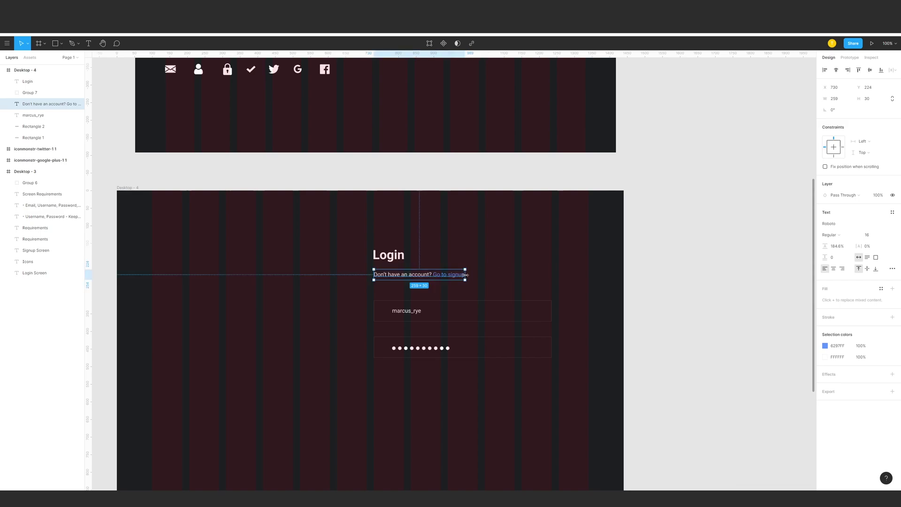
pyautogui.doubleClick(462, 276)
pyautogui.click(463, 275)
pyautogui.click(475, 276)
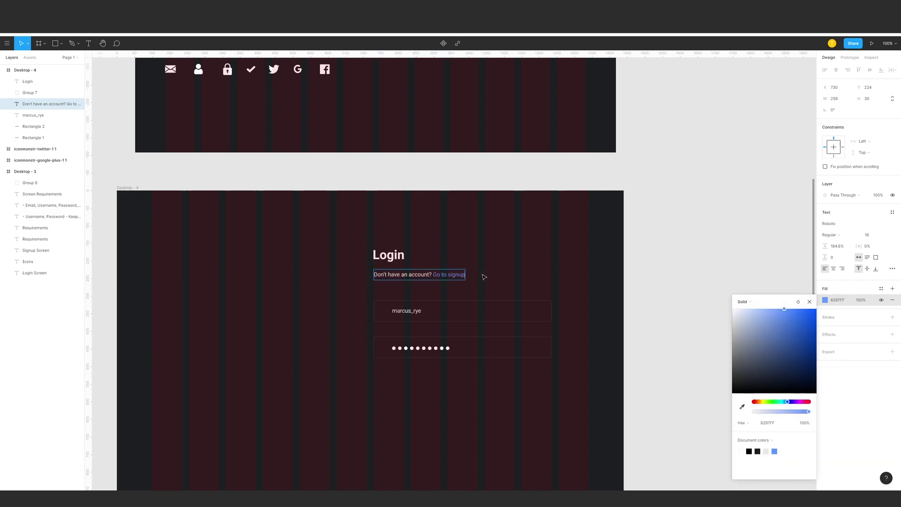
pyautogui.click(482, 275)
pyautogui.doubleClick(462, 275)
pyautogui.click(462, 275)
pyautogui.press('Return')
pyautogui.write('.')
pyautogui.click(530, 259)
pyautogui.click(524, 251)
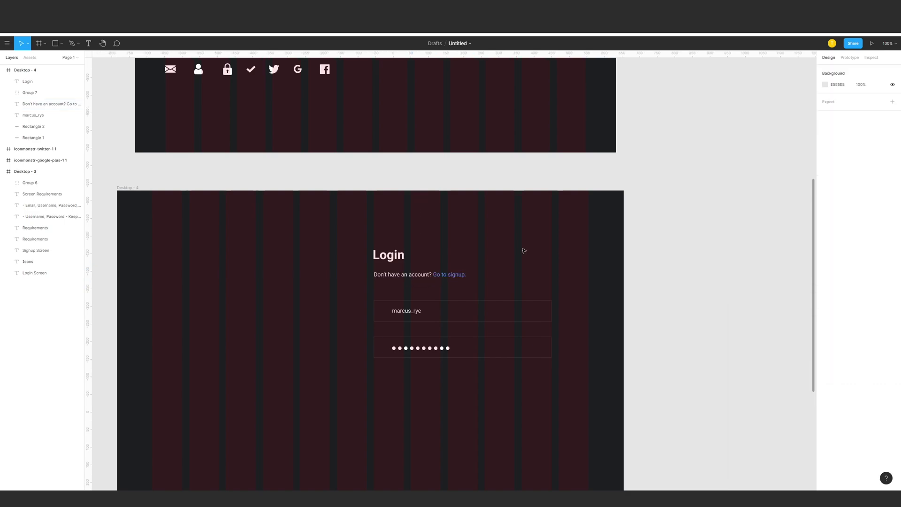
# - Ungroup the row of white icons under the Icons heading in the requirements frame
pyautogui.moveTo(523, 250); pyautogui.dragTo(508, 231)
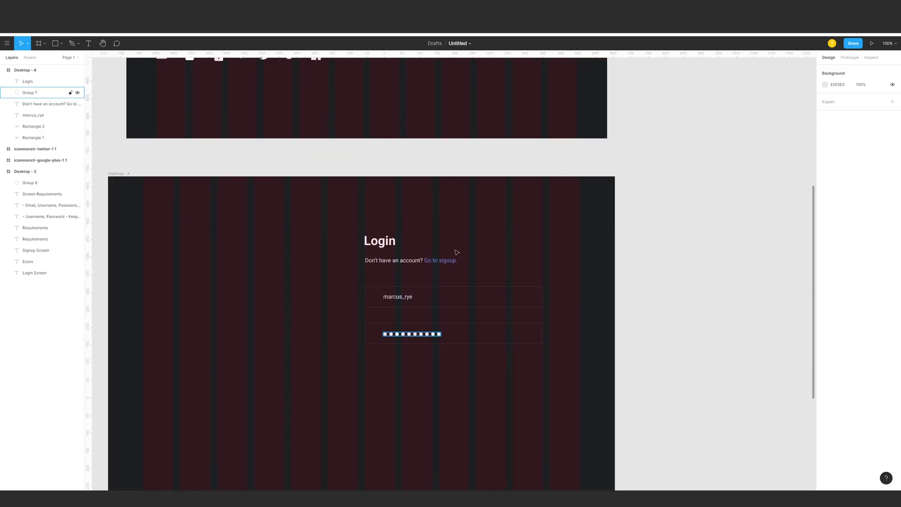
pyautogui.moveTo(421, 155); pyautogui.dragTo(522, 246)
pyautogui.click(293, 145)
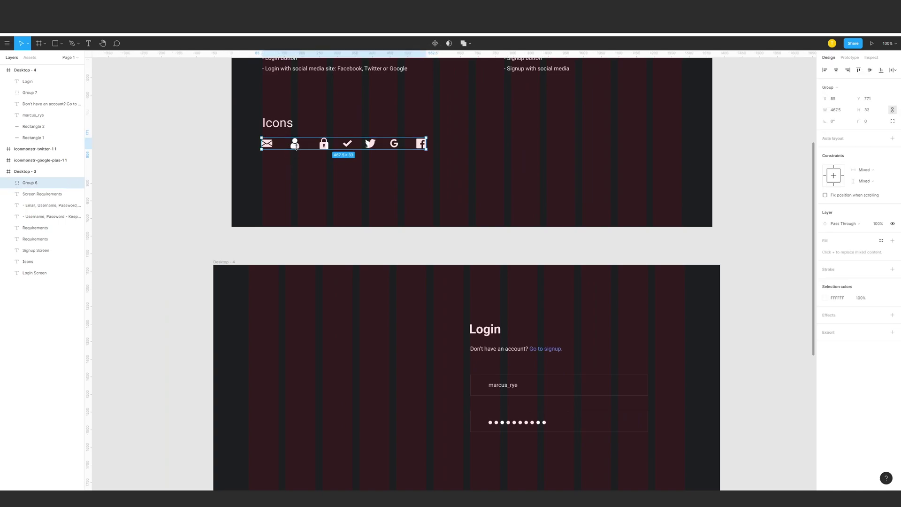
pyautogui.hotkey('ctrl', 'shift', 'g')
pyautogui.click(302, 165)
# - Copy the user and lock icons from the icon row into the login frame, beside the two fields
pyautogui.click(296, 146)
pyautogui.moveTo(295, 146); pyautogui.dragTo(472, 389)
pyautogui.hotkey('ctrl', 'z')
pyautogui.click(295, 145)
pyautogui.keyDown('shift'); pyautogui.click(323, 145); pyautogui.keyUp('shift')
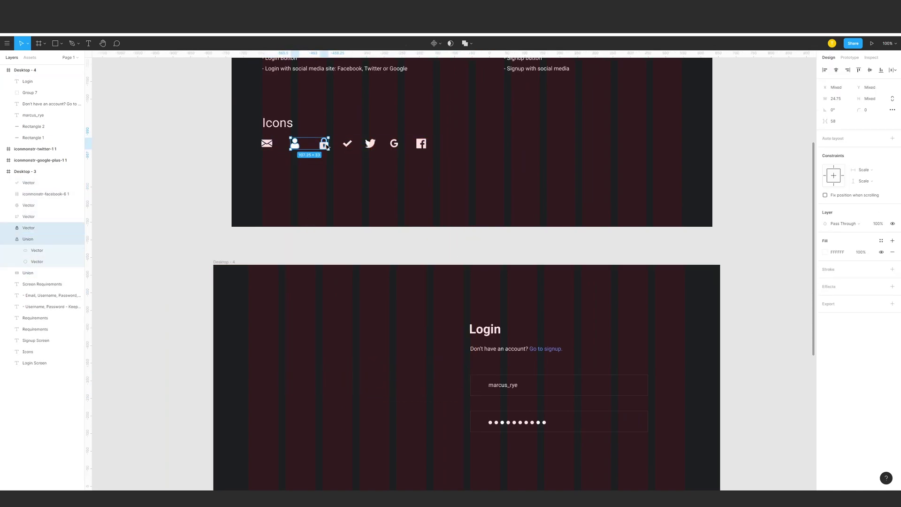
pyautogui.moveTo(325, 146); pyautogui.dragTo(437, 400)
# - Scale the copied user and lock icons down proportionally to a width of 16.75
pyautogui.moveTo(392, 324); pyautogui.dragTo(315, 263)
pyautogui.click(323, 300)
pyautogui.click(330, 338)
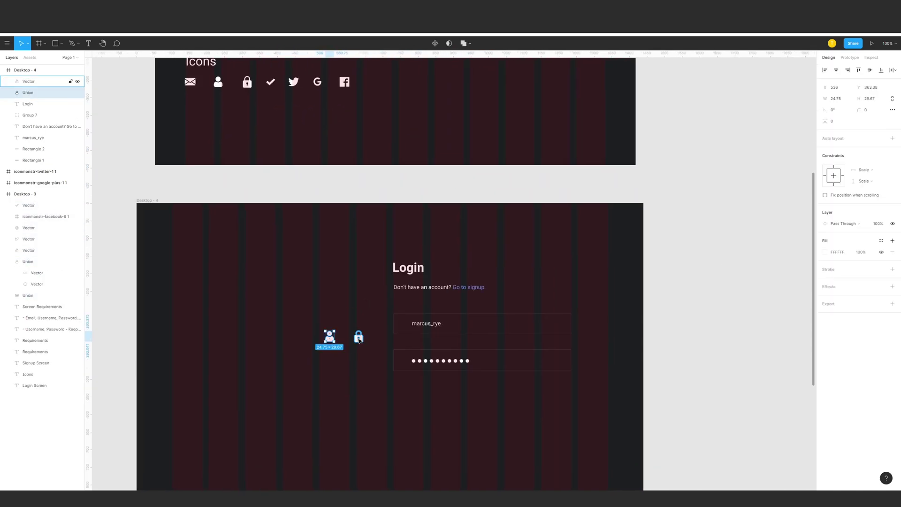
pyautogui.keyDown('shift'); pyautogui.click(359, 337); pyautogui.keyUp('shift')
pyautogui.click(869, 100)
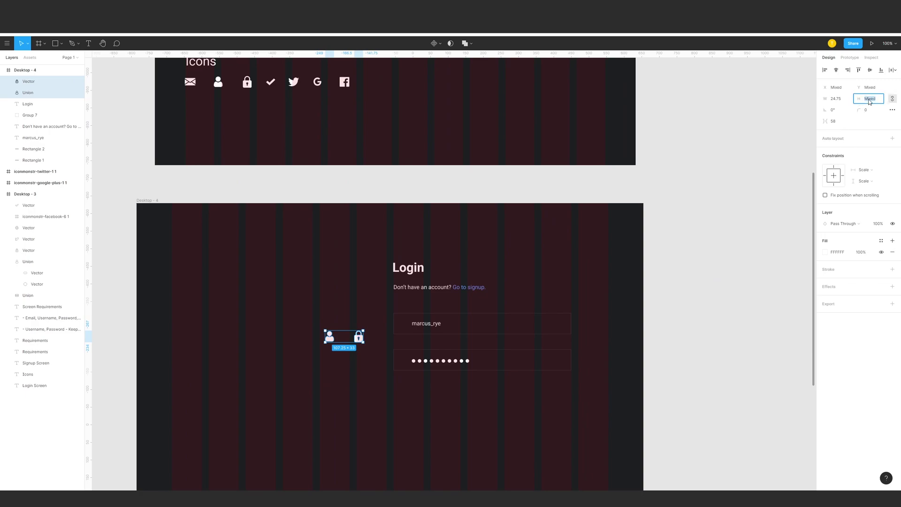
pyautogui.click(845, 102)
pyautogui.press('Down')
pyautogui.press('Down')
pyautogui.press('Down')
pyautogui.press('Down')
pyautogui.press('Down')
pyautogui.press('Down')
pyautogui.press('Down')
pyautogui.press('Down')
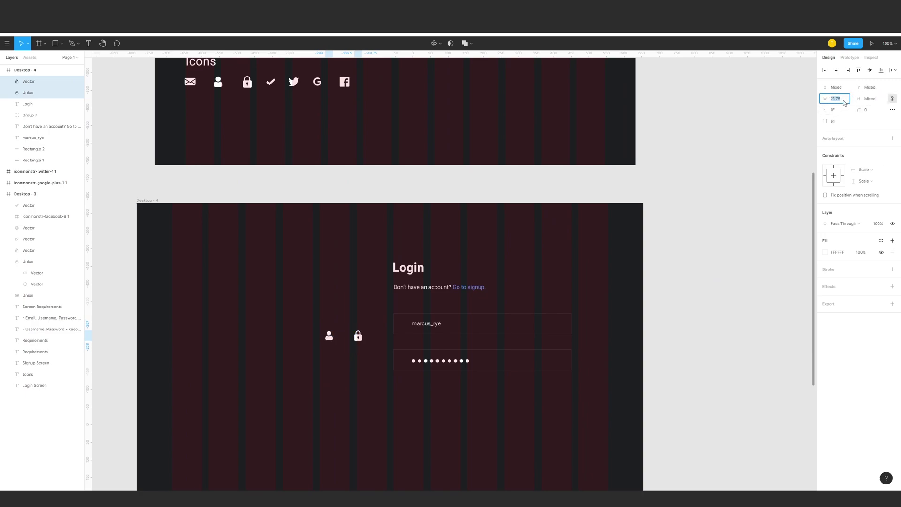
# - Move the user icon in front of the sample username and the lock icon in front of the password dots
pyautogui.click(329, 369)
pyautogui.click(328, 336)
pyautogui.moveTo(328, 337); pyautogui.dragTo(408, 326)
pyautogui.hotkey('ctrl', 'z')
pyautogui.hotkey('ctrl', 'shift', 'z')
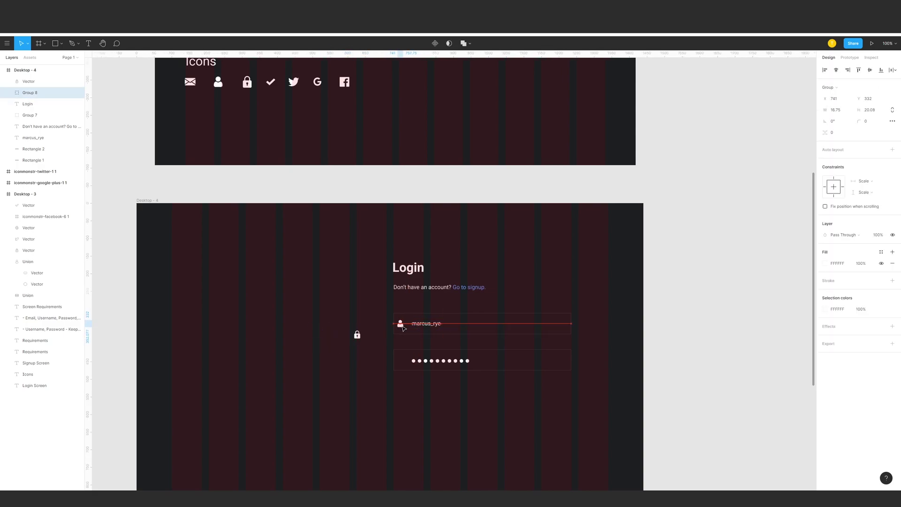
pyautogui.moveTo(357, 335); pyautogui.dragTo(406, 360)
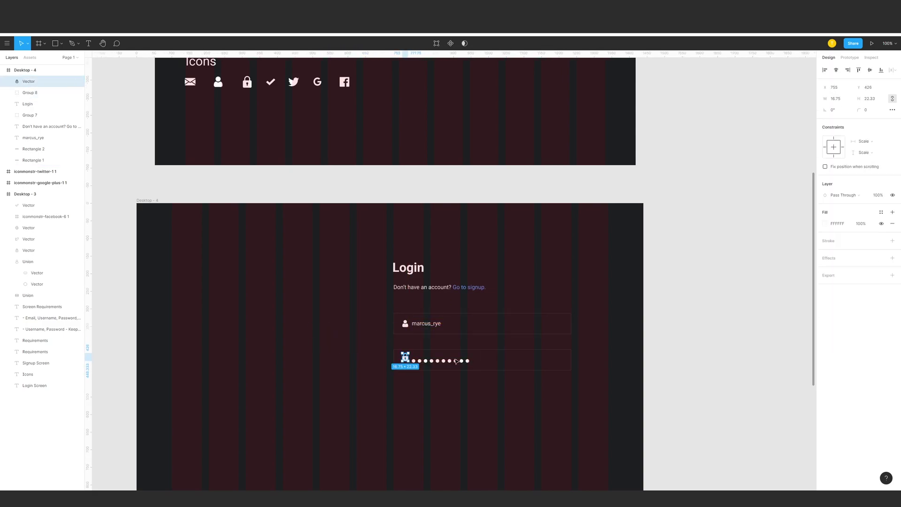
# - Align the user and lock icons on their horizontal centers, then widen the gap by nudging both left and the password dots right
pyautogui.keyDown('shift'); pyautogui.click(404, 326); pyautogui.keyUp('shift')
pyautogui.click(836, 70)
pyautogui.press('Left')
pyautogui.press('Left')
pyautogui.press('Left')
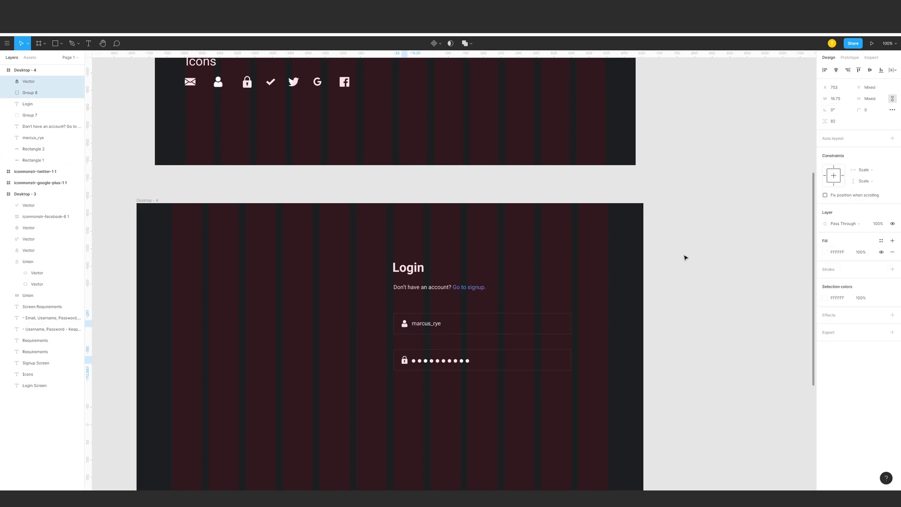
pyautogui.click(444, 361)
pyautogui.press('Right')
pyautogui.click(642, 342)
# - Switch to the iconmonstr website, search for "eye" and download an eye icon as SVG
pyautogui.scroll(-3, 641, 342)
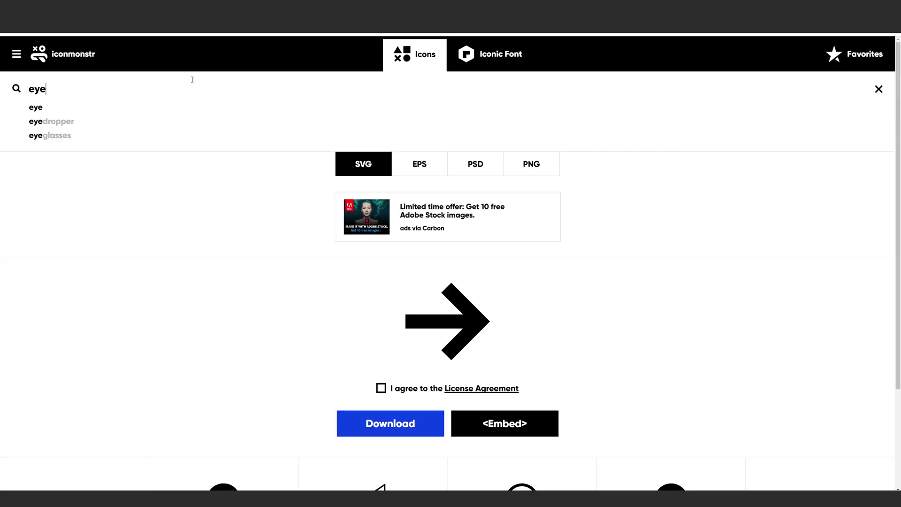
pyautogui.press('Return')
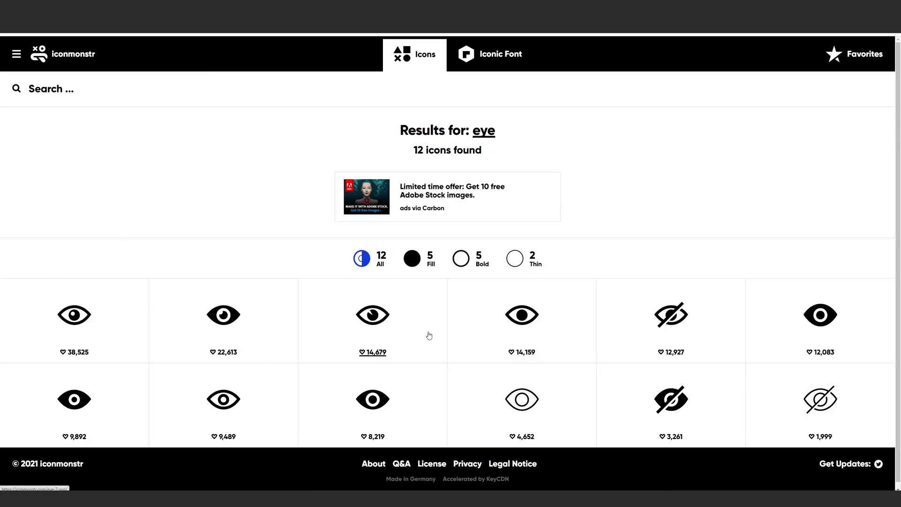
pyautogui.click(469, 334)
pyautogui.click(381, 387)
pyautogui.click(382, 422)
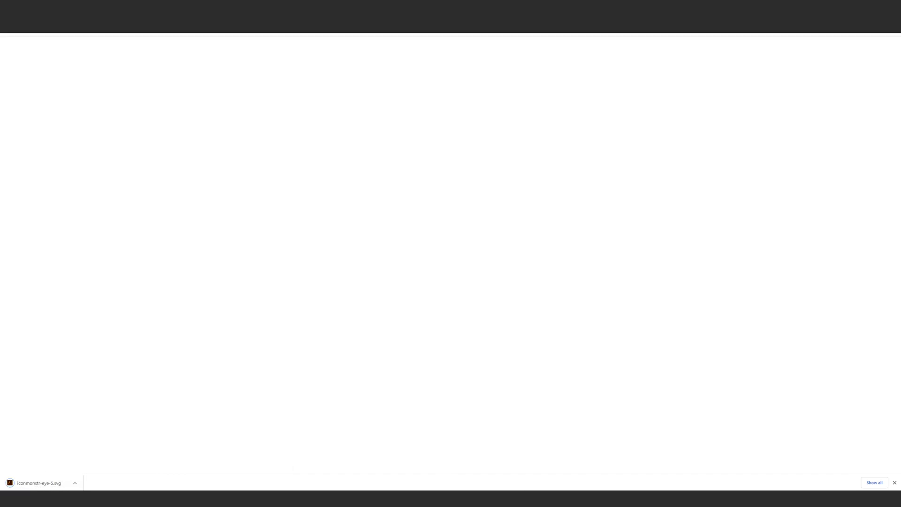
# - Import iconmonstr-eye-5.svg into the Figma design, place it on the empty canvas beside the login frame and ungroup it
pyautogui.moveTo(39, 483); pyautogui.dragTo(375, 370)
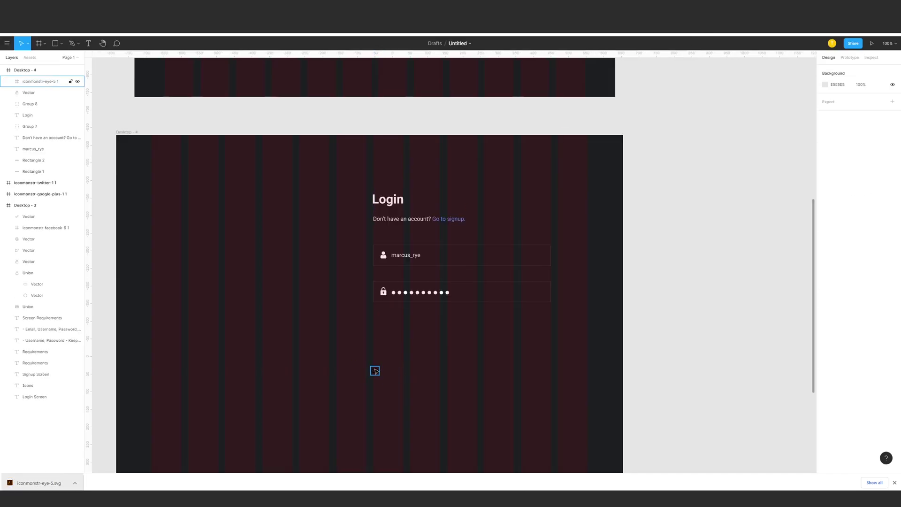
pyautogui.moveTo(375, 371); pyautogui.dragTo(705, 308)
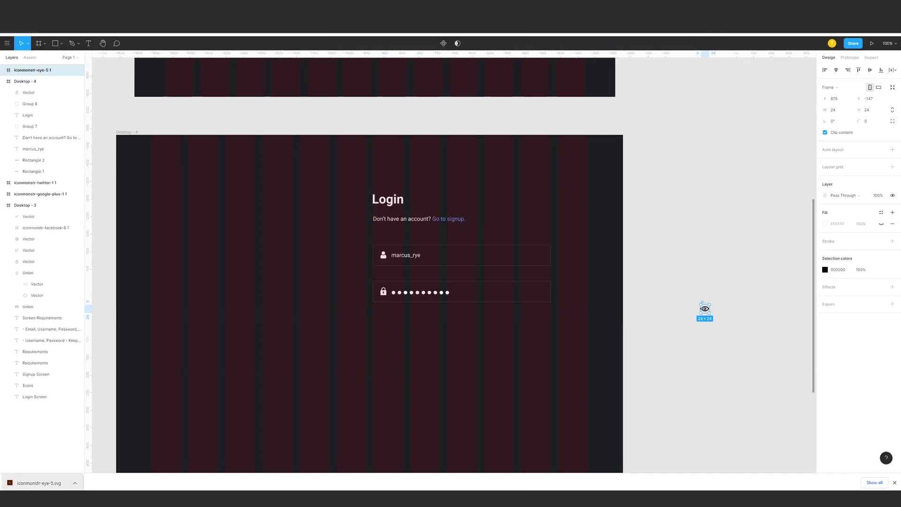
pyautogui.hotkey('ctrl', 'shift', 'g')
pyautogui.click(722, 318)
# - Change the eye icon's fill to FFFFFF
pyautogui.click(705, 309)
pyautogui.click(824, 167)
pyautogui.moveTo(751, 190); pyautogui.dragTo(670, 155)
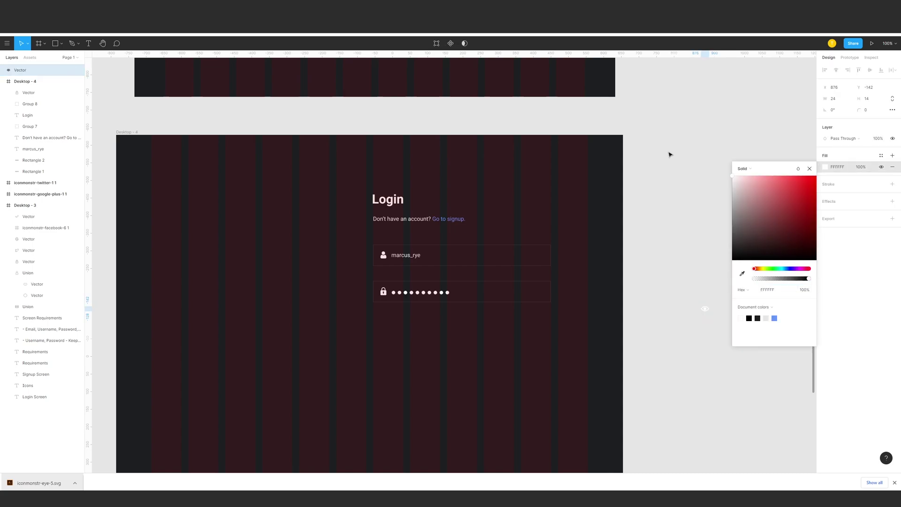
# - Move the eye icon inside the right end of the password field and set its layer opacity to 50%
pyautogui.moveTo(679, 269); pyautogui.dragTo(542, 292)
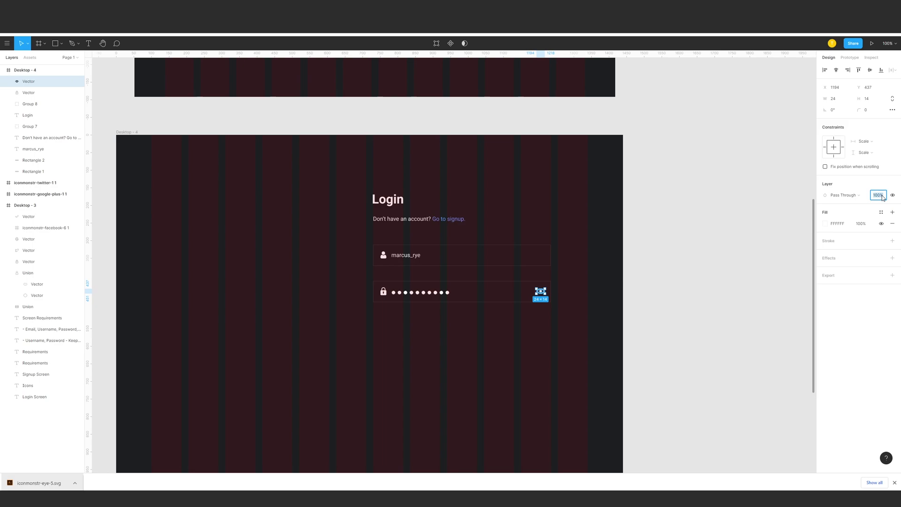
pyautogui.click(665, 254)
pyautogui.moveTo(709, 261); pyautogui.dragTo(745, 240)
pyautogui.click(576, 270)
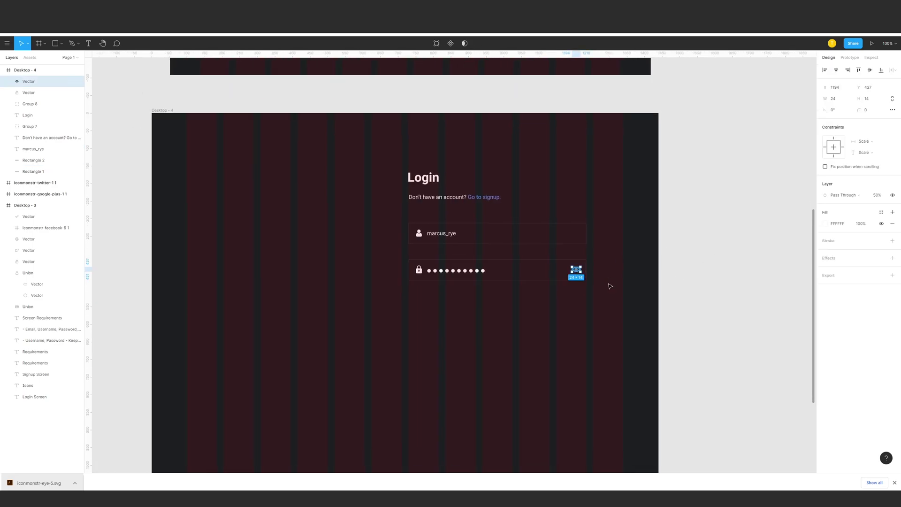
pyautogui.click(609, 285)
# - Align the password field's box, lock icon, dots and eye icon on their vertical centers
pyautogui.moveTo(723, 303); pyautogui.dragTo(377, 262)
pyautogui.click(880, 69)
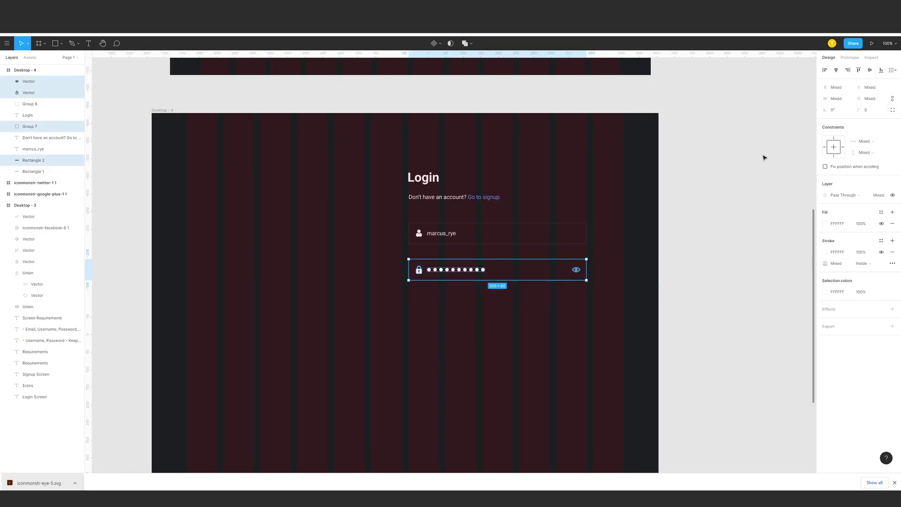
pyautogui.click(751, 159)
pyautogui.moveTo(708, 164); pyautogui.dragTo(684, 236)
pyautogui.scroll(-1, 637, 347)
pyautogui.hscroll(-1, 637, 348)
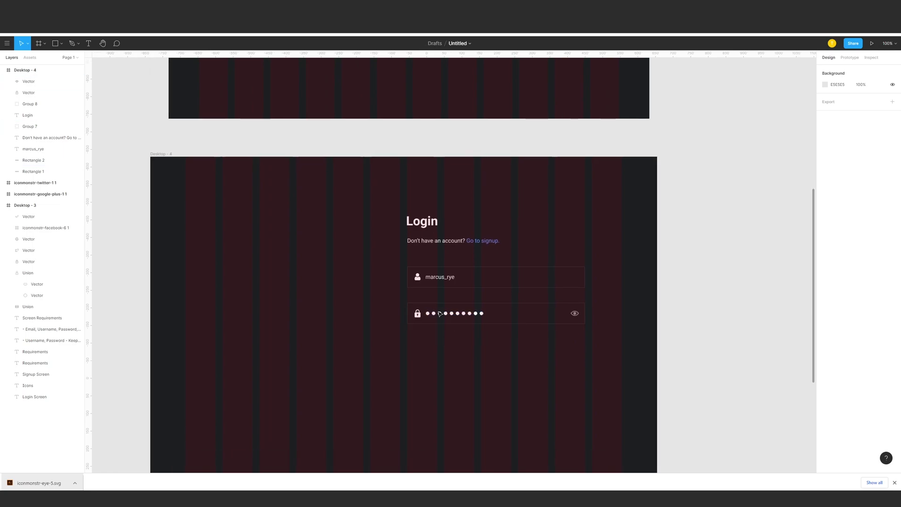
# - Move the password field with all its contents up, closer to the username field
pyautogui.moveTo(610, 344); pyautogui.dragTo(392, 296)
pyautogui.moveTo(448, 316); pyautogui.dragTo(446, 310)
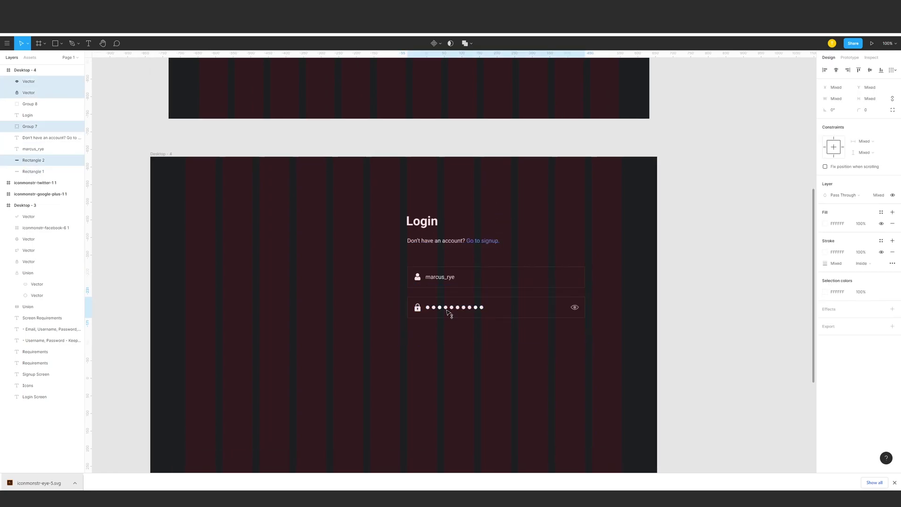
pyautogui.click(617, 235)
# - Draw a 15 × 15 checkbox square below the password field's left edge and set its corner radius to 2
pyautogui.moveTo(586, 160)
pyautogui.mouseDown()
pyautogui.moveTo(610, 360)
pyautogui.moveTo(589, 145)
pyautogui.moveTo(582, 153)
pyautogui.mouseUp()
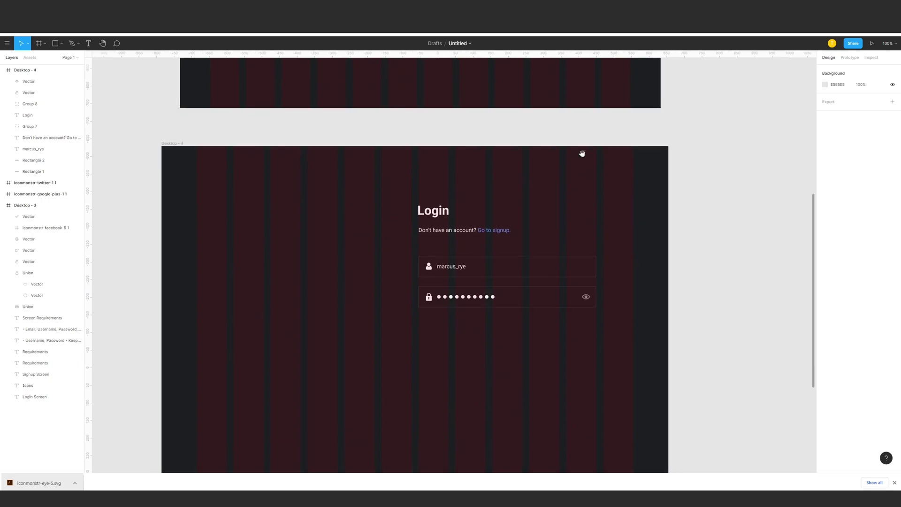
pyautogui.scroll(5, 466, 294)
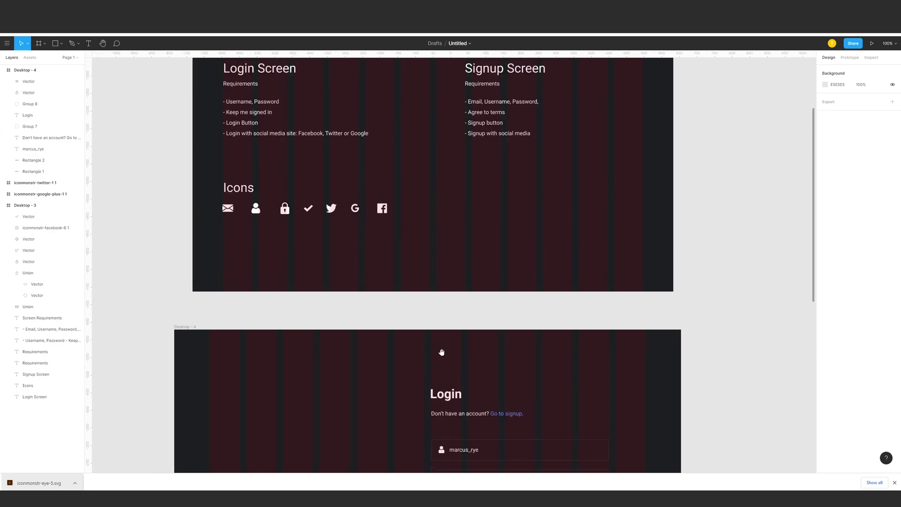
pyautogui.scroll(-4, 410, 268)
pyautogui.press('r')
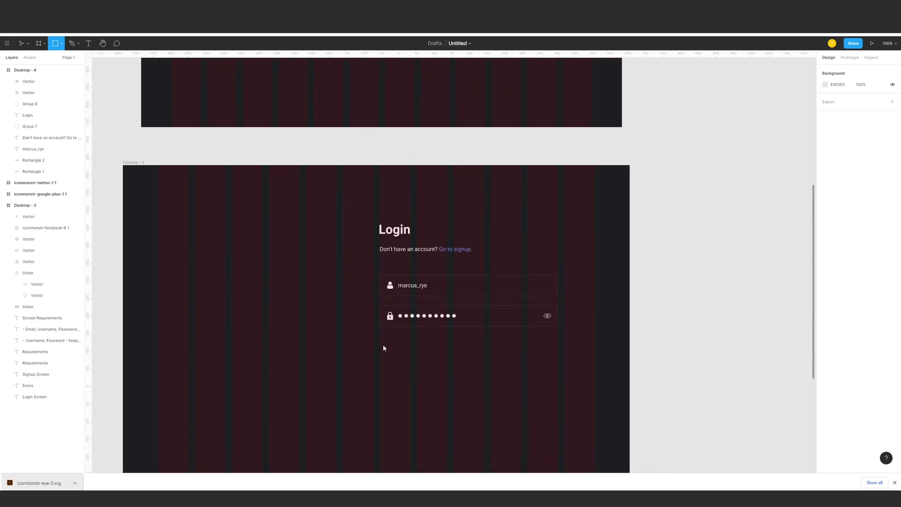
pyautogui.moveTo(378, 340); pyautogui.dragTo(385, 347)
pyautogui.write('2')
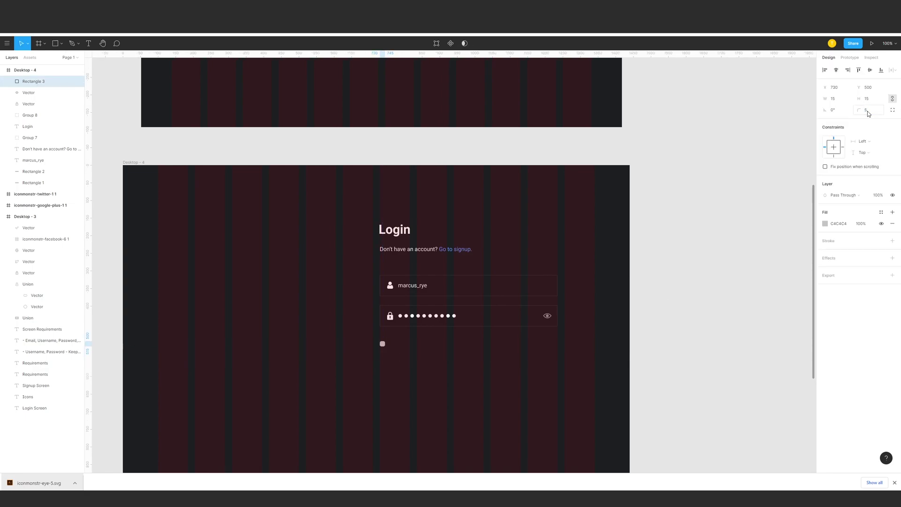
pyautogui.press('Return')
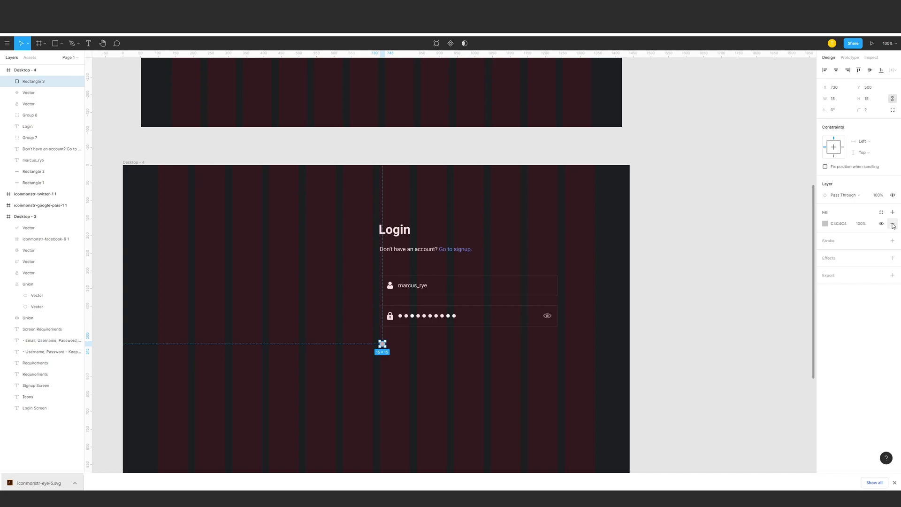
# - Replace the checkbox square's fill with a 1 px white (FFFFFF) inside stroke and set its layer opacity to 10%
pyautogui.click(893, 225)
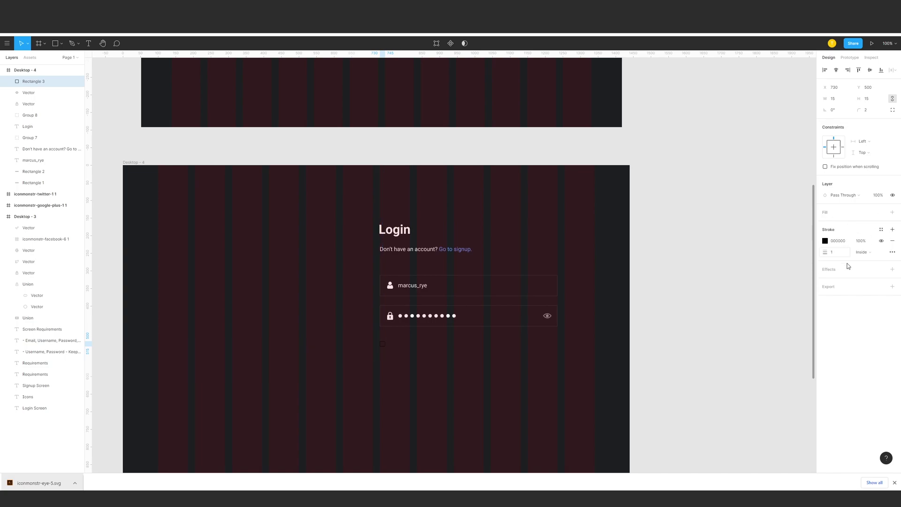
pyautogui.click(825, 241)
pyautogui.click(758, 391)
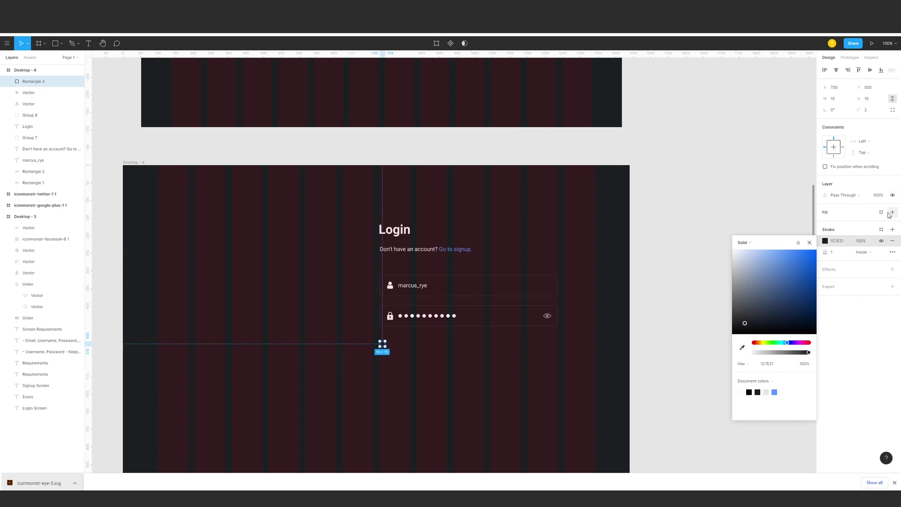
pyautogui.write('10')
pyautogui.press('Return')
pyautogui.click(426, 367)
pyautogui.click(382, 342)
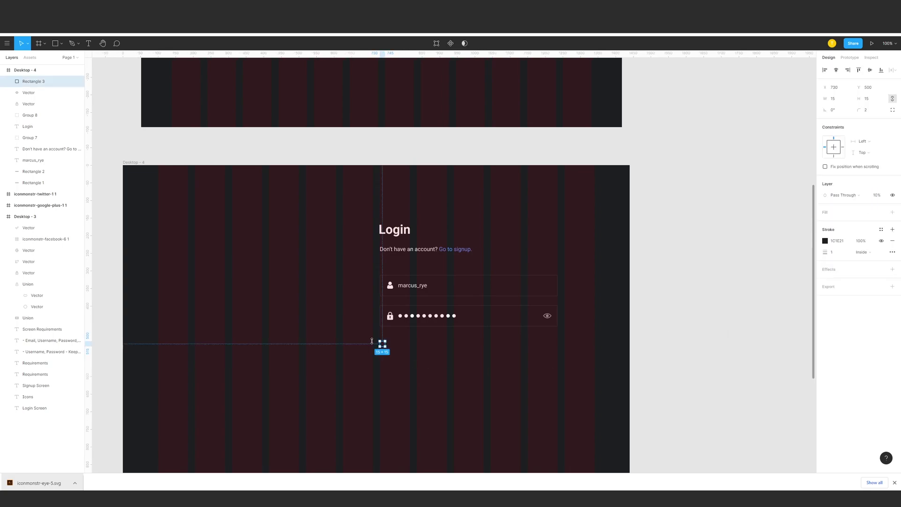
pyautogui.click(825, 241)
pyautogui.click(515, 378)
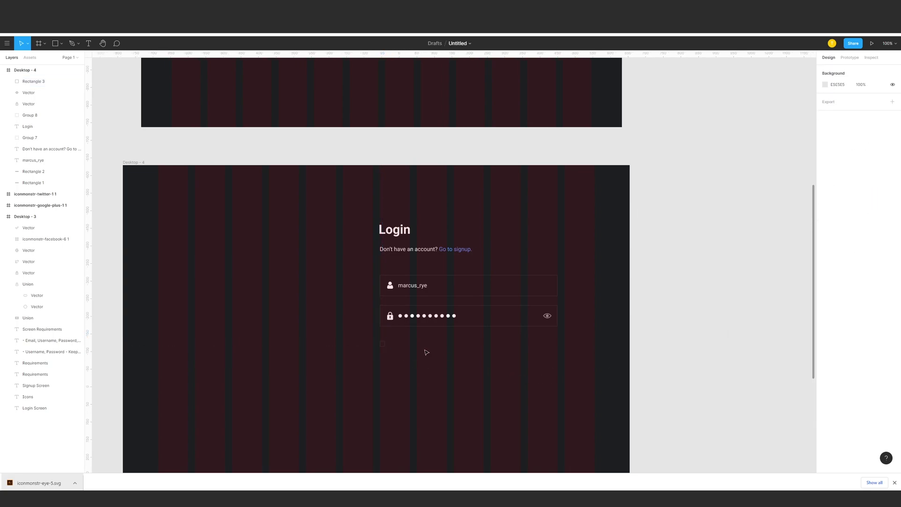
# - Enlarge the checkbox square proportionally below the password field
pyautogui.click(381, 345)
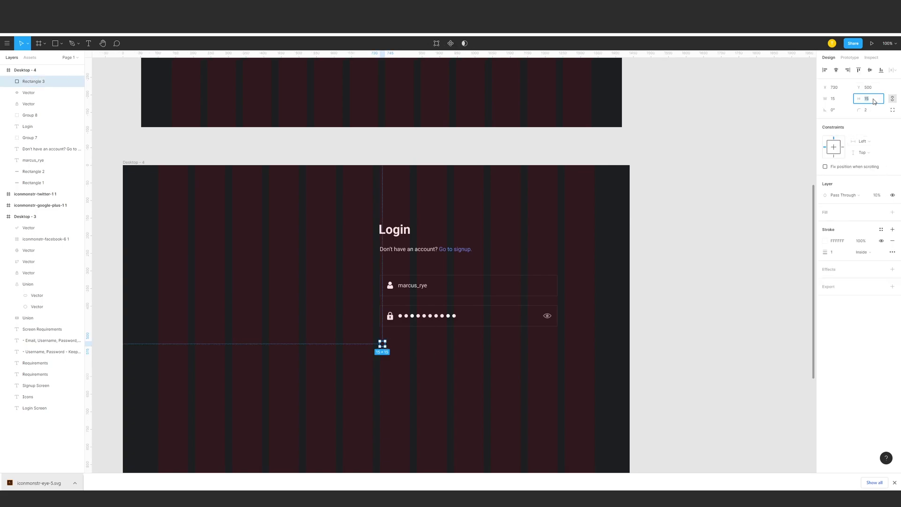
pyautogui.press('Return')
pyautogui.click(452, 300)
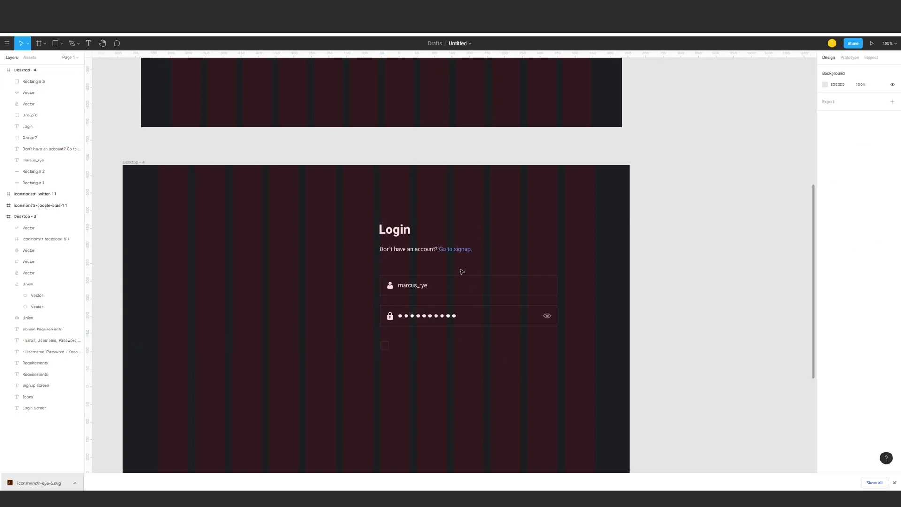
# - Duplicate the signup line beside the checkbox and replace the copy's text with "Rememeber Me"
pyautogui.moveTo(462, 250); pyautogui.dragTo(464, 356)
pyautogui.moveTo(414, 249); pyautogui.dragTo(428, 346)
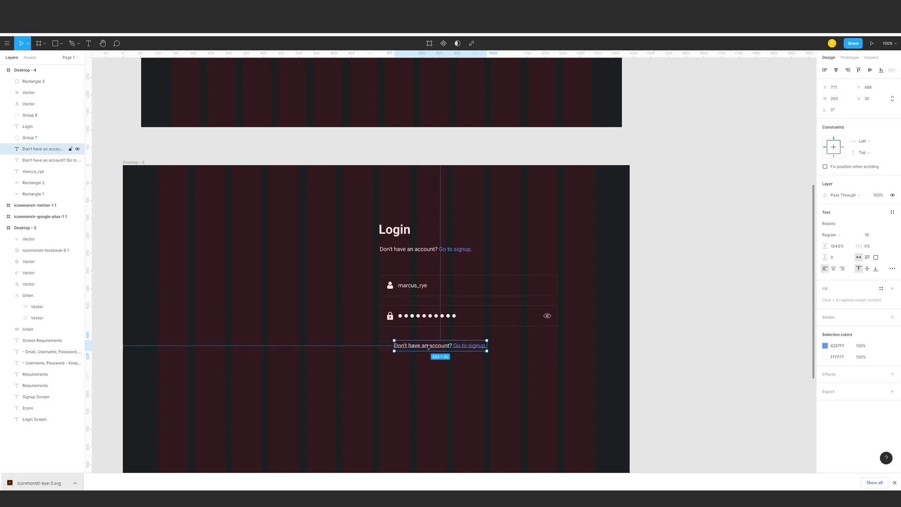
pyautogui.write('Rememeber')
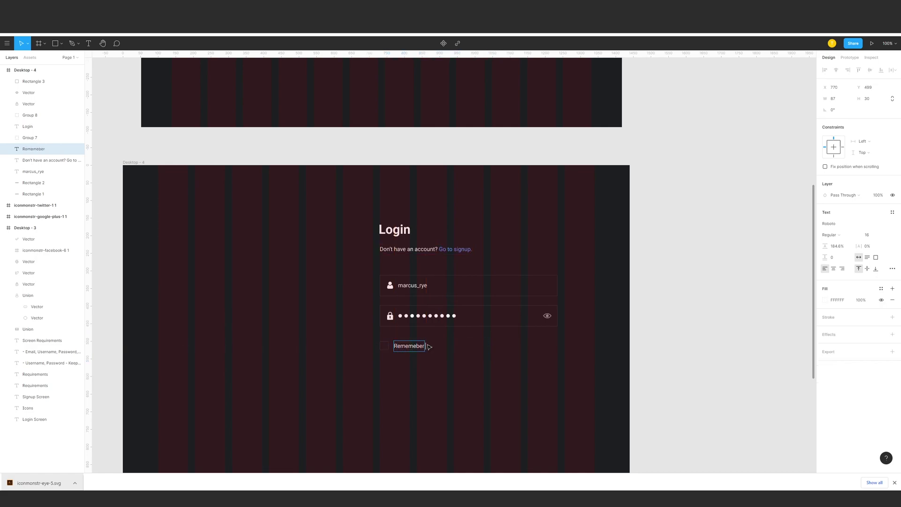
pyautogui.write(' Me')
pyautogui.press('Escape')
# - Change the checkbox label's text to "Keep me signed in."
pyautogui.press('Return')
pyautogui.write('Keep me')
pyautogui.press('Escape')
pyautogui.click(476, 354)
pyautogui.moveTo(477, 353); pyautogui.dragTo(474, 352)
pyautogui.doubleClick(429, 348)
pyautogui.click(429, 349)
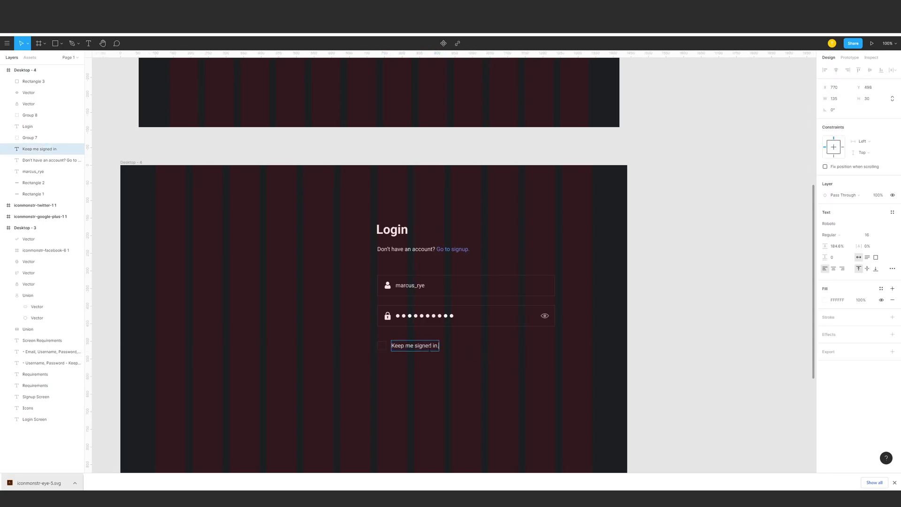
pyautogui.press('Escape')
pyautogui.press('Escape')
# - Duplicate the username field's box and place the copy below the keep-me-signed-in row, aligned with the fields
pyautogui.click(497, 296)
pyautogui.click(557, 268)
pyautogui.moveTo(537, 276); pyautogui.dragTo(534, 367)
pyautogui.click(534, 352)
pyautogui.scroll(-2, 534, 353)
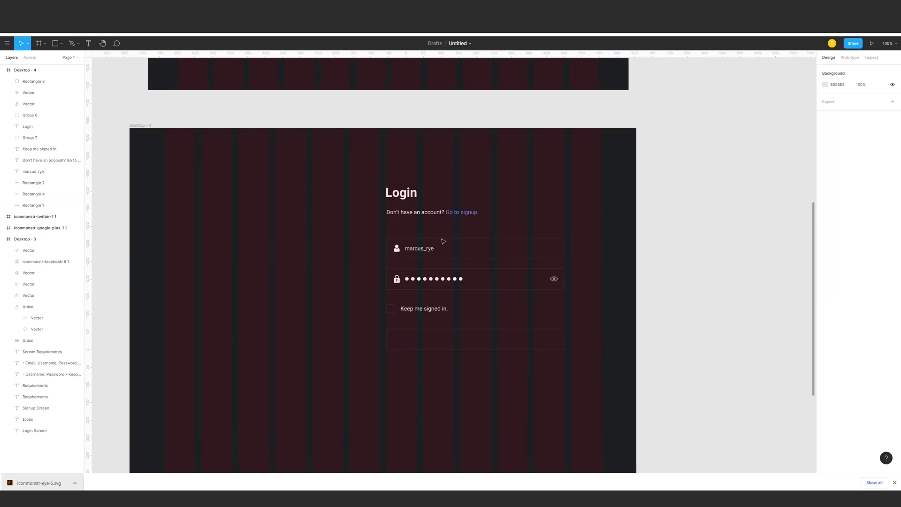
# - Add the text "Login" over the box below the checkbox row and color it white
pyautogui.click(402, 193)
pyautogui.press('t')
pyautogui.click(452, 338)
pyautogui.write('Log')
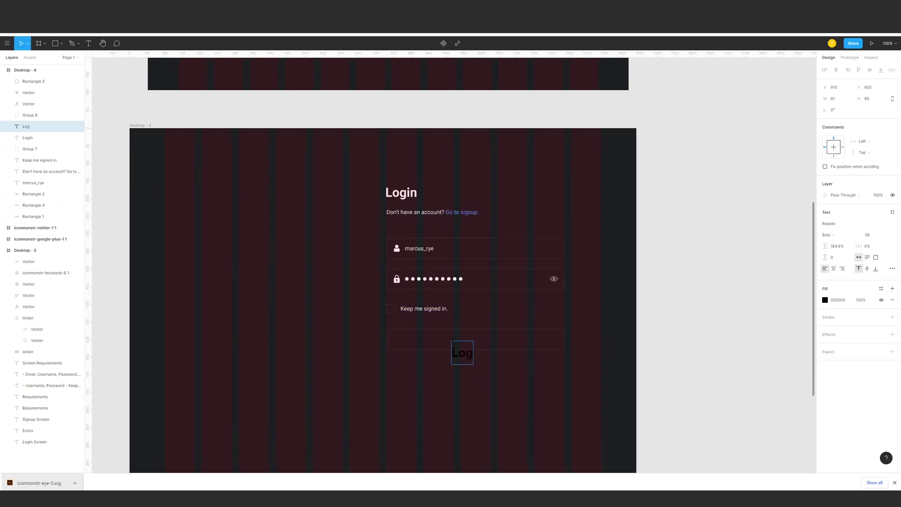
pyautogui.write('in')
pyautogui.hotkey('ctrl', 'a')
pyautogui.click(825, 300)
pyautogui.click(763, 438)
# - Reduce the button's Login text to size 24 with a lighter weight and center it in the box
pyautogui.click(542, 355)
pyautogui.click(542, 356)
pyautogui.moveTo(469, 353); pyautogui.dragTo(475, 341)
pyautogui.write('24')
pyautogui.press('Return')
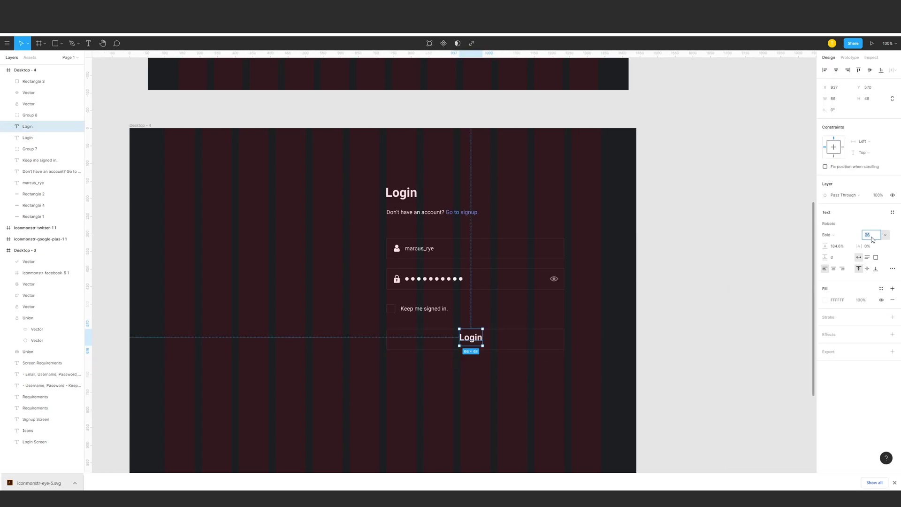
pyautogui.click(475, 349)
pyautogui.moveTo(473, 337); pyautogui.dragTo(474, 341)
pyautogui.click(522, 364)
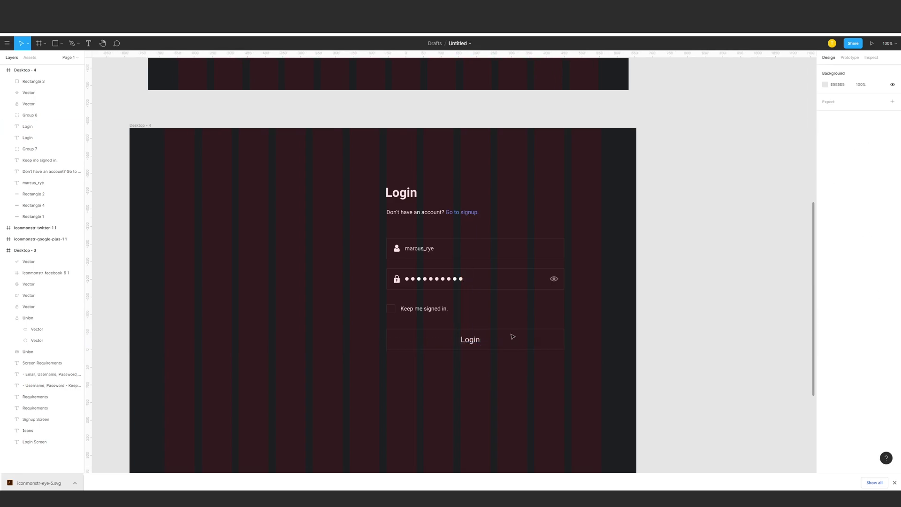
pyautogui.moveTo(530, 365); pyautogui.dragTo(471, 342)
# - Replace the login button box's stroke with a solid blue 6297FF fill and raise its layer opacity to 100%
pyautogui.click(561, 342)
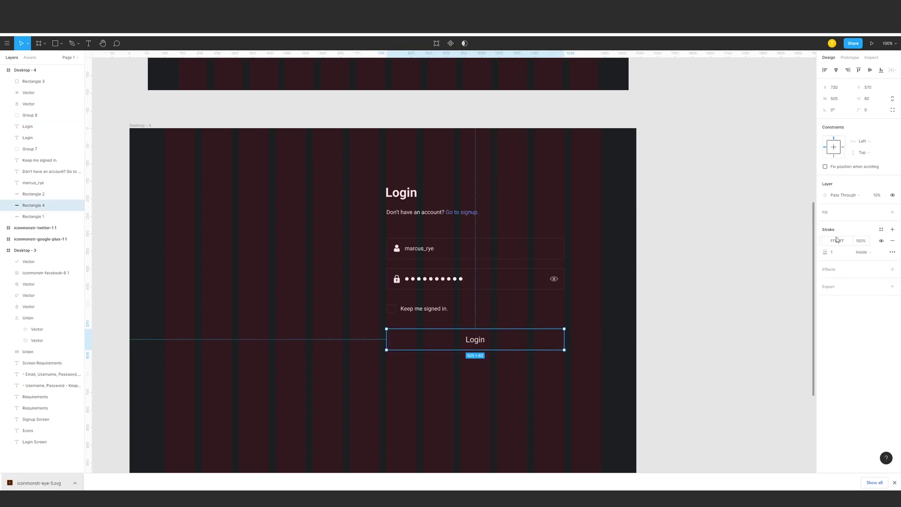
pyautogui.click(892, 241)
pyautogui.click(892, 212)
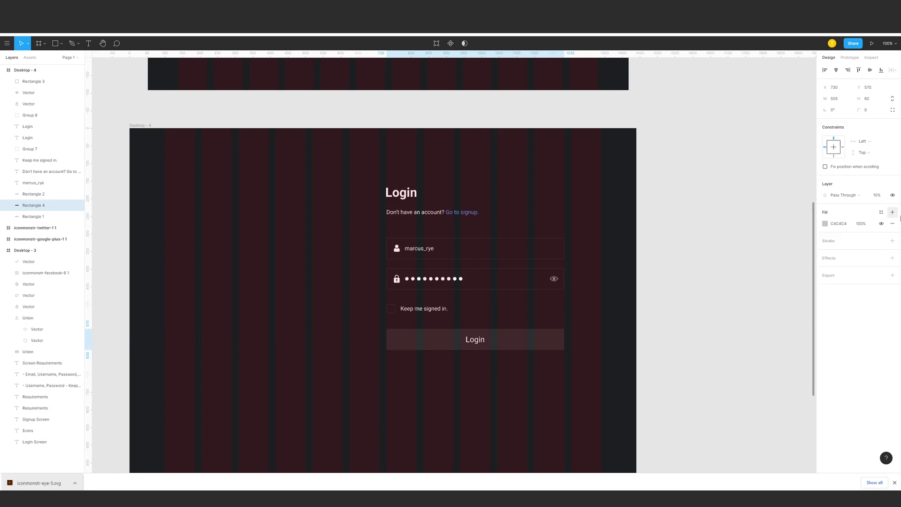
pyautogui.click(825, 223)
pyautogui.click(782, 374)
pyautogui.click(881, 210)
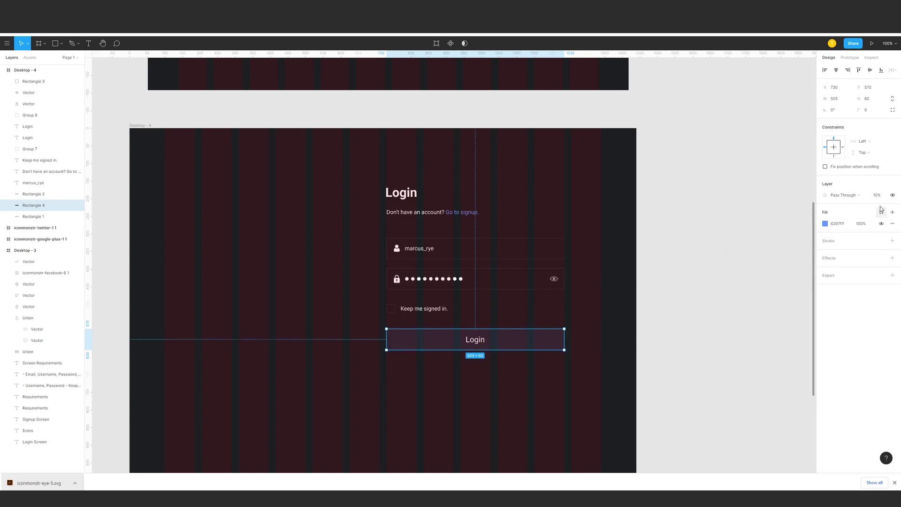
pyautogui.press('Return')
pyautogui.click(768, 317)
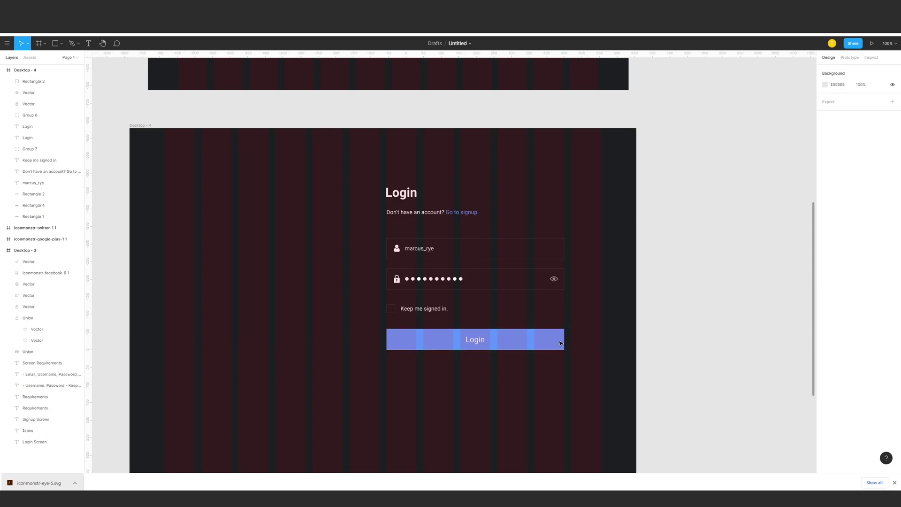
# - Round the corners of the login button and both input field boxes equally
pyautogui.click(558, 342)
pyautogui.keyDown('shift'); pyautogui.click(557, 267); pyautogui.keyUp('shift')
pyautogui.keyDown('shift'); pyautogui.click(564, 260); pyautogui.keyUp('shift')
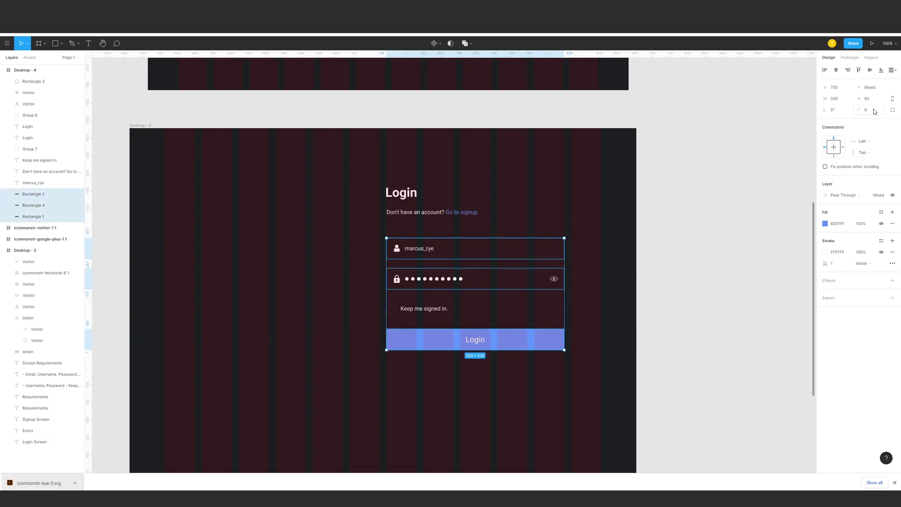
pyautogui.click(691, 284)
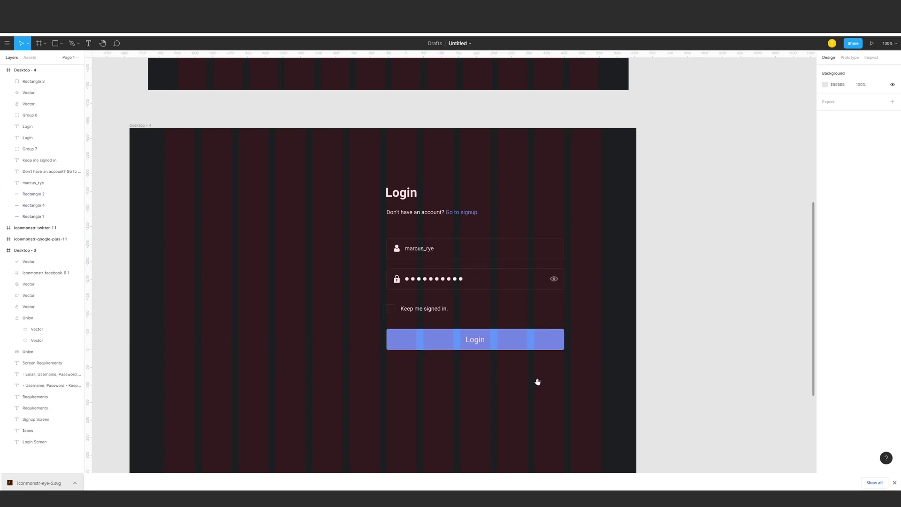
# - Draw a flat ellipse about 443 × 22 along the login button's lower edge and fill it with the button's blue, 6297FF
pyautogui.moveTo(537, 380); pyautogui.dragTo(547, 359)
pyautogui.click(488, 308)
pyautogui.click(539, 281)
pyautogui.moveTo(537, 278); pyautogui.dragTo(538, 306)
pyautogui.press('o')
pyautogui.moveTo(415, 344); pyautogui.dragTo(572, 351)
pyautogui.click(825, 224)
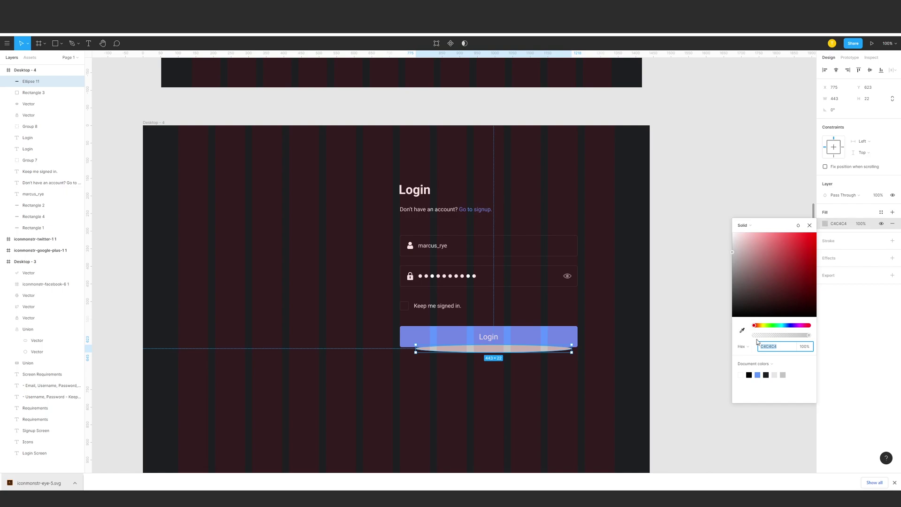
pyautogui.click(742, 331)
pyautogui.click(572, 334)
# - Add a background blur effect to the ellipse and adjust its blur amount
pyautogui.click(529, 357)
pyautogui.click(527, 350)
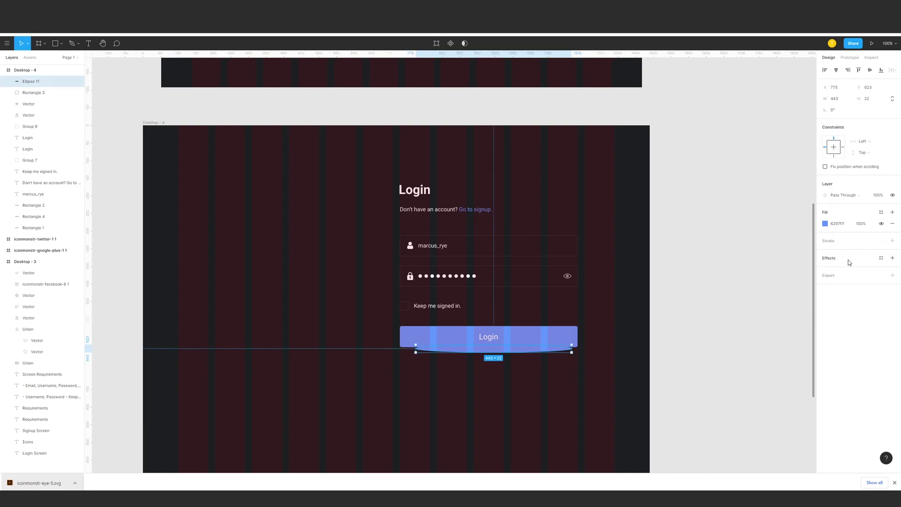
pyautogui.click(892, 258)
pyautogui.click(847, 269)
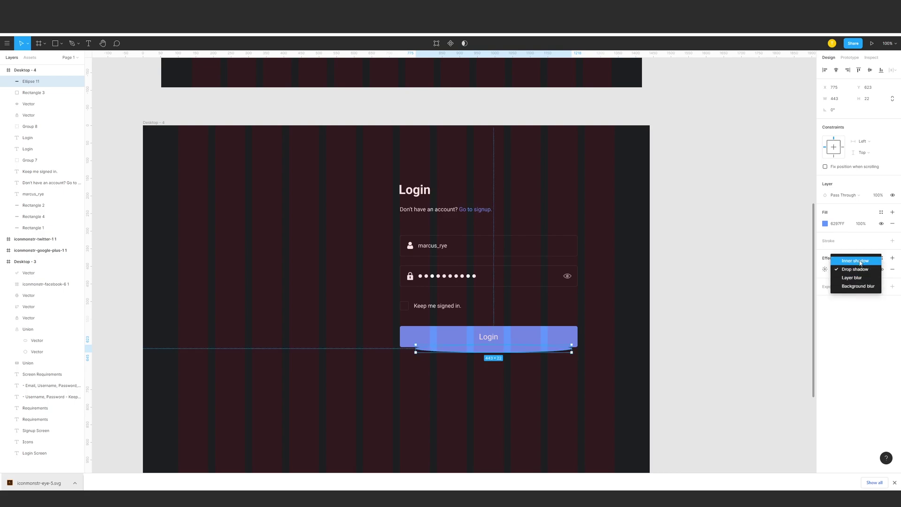
pyautogui.click(859, 286)
pyautogui.click(825, 269)
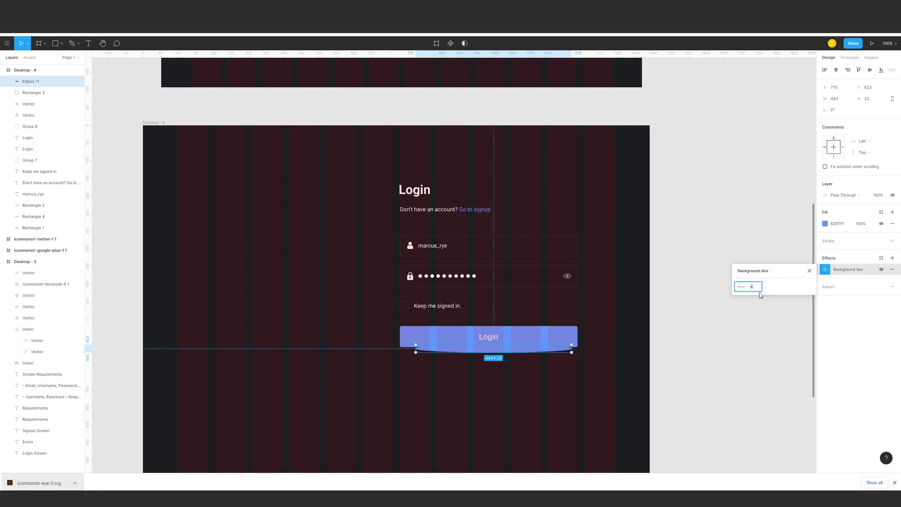
pyautogui.press('Return')
pyautogui.click(780, 351)
pyautogui.click(535, 350)
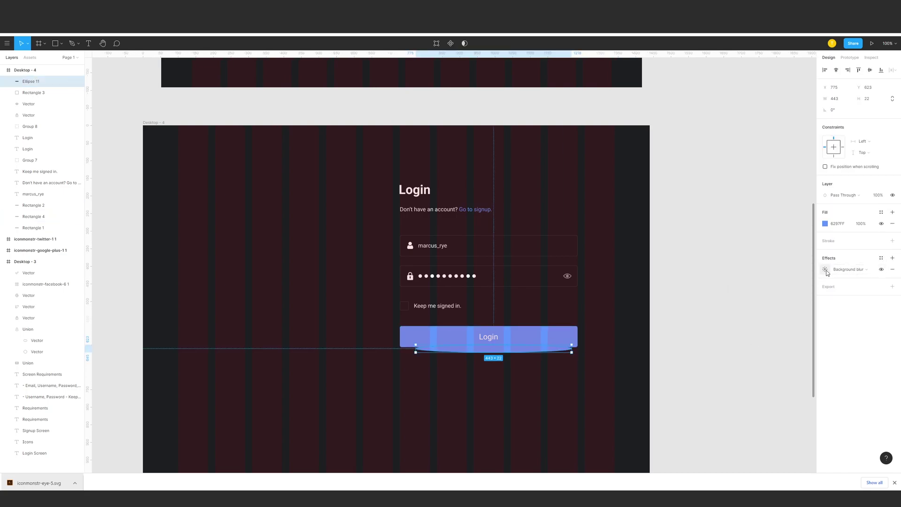
# - Move the ellipse 40 px down, clear of the login button, and switch its effect to Layer blur
pyautogui.hotkey('shift', 'Down')
pyautogui.hotkey('shift', 'Down')
pyautogui.hotkey('shift', 'Down')
pyautogui.hotkey('shift', 'Down')
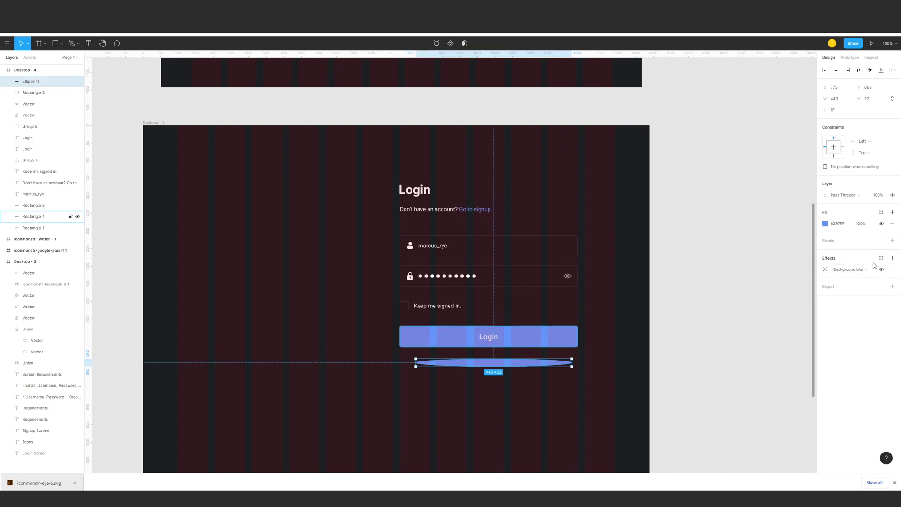
pyautogui.click(861, 270)
pyautogui.click(864, 261)
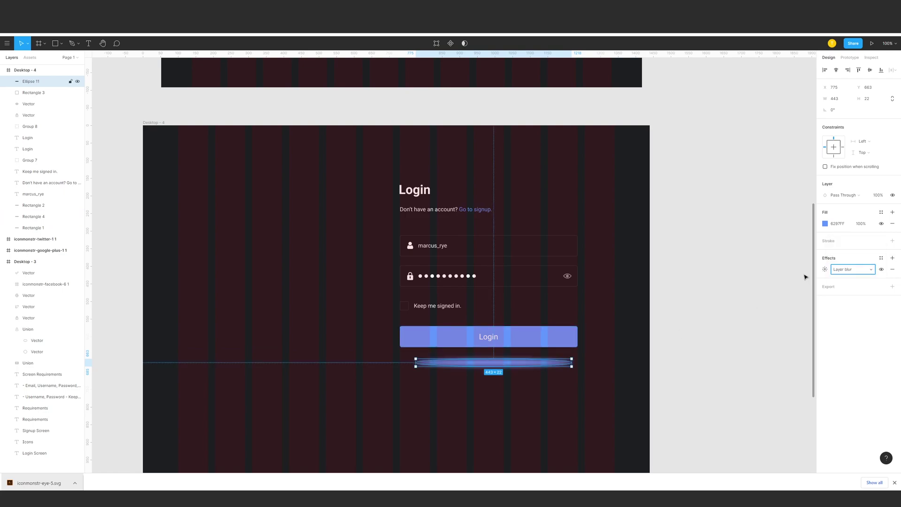
# - Move the blurred ellipse back up so that it overlaps the login button's lower edge
pyautogui.hotkey('shift', 'Up')
pyautogui.hotkey('shift', 'Up')
pyautogui.hotkey('shift', 'Up')
pyautogui.hotkey('shift', 'Up')
pyautogui.press('Up')
pyautogui.press('Up')
pyautogui.press('Up')
pyautogui.press('Up')
# - Darken the blurred ellipse's fill to the deeper blue 3565C2
pyautogui.click(825, 223)
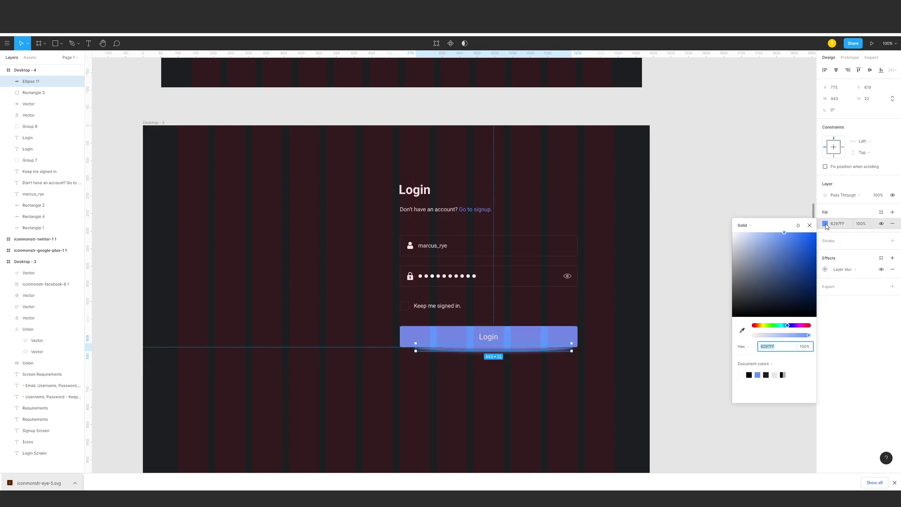
pyautogui.click(789, 244)
pyautogui.click(790, 243)
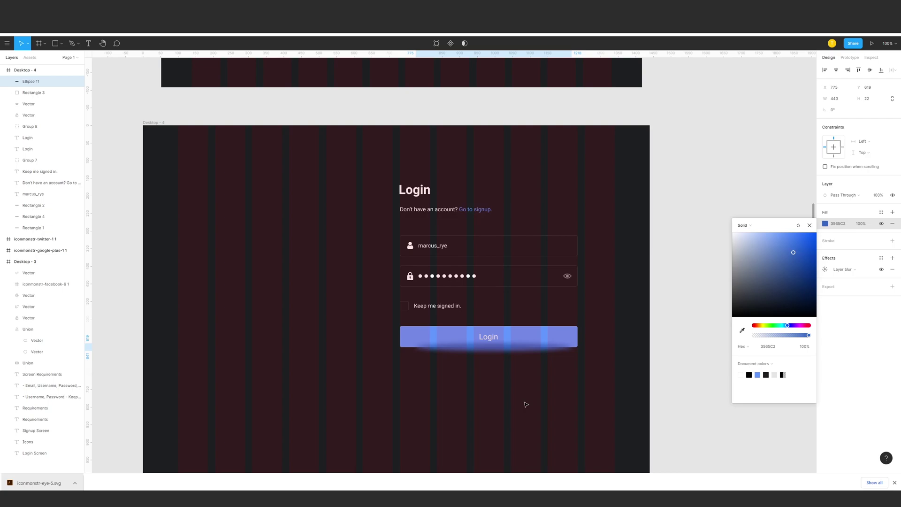
# - Place the blurred ellipse behind the login button and nudge it slightly left and up
pyautogui.hotkey('ctrl', 'x')
pyautogui.hotkey('ctrl', 'v')
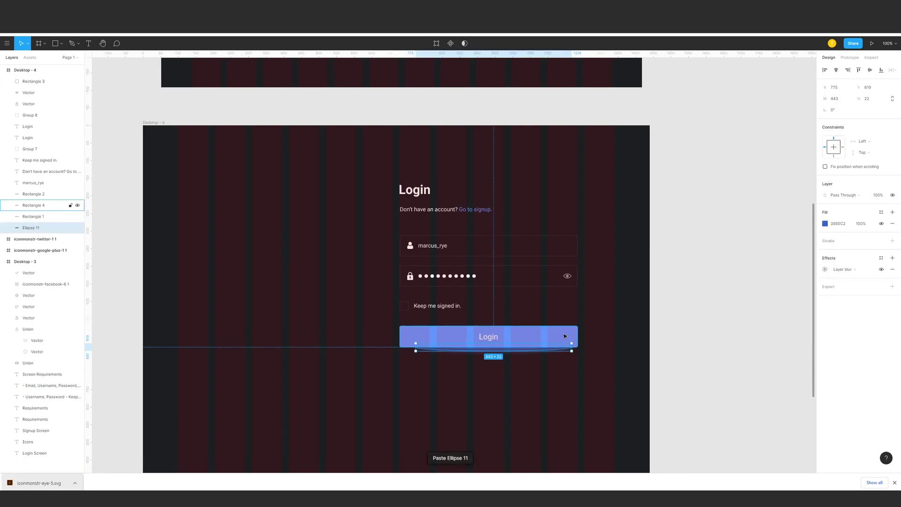
pyautogui.press('Left')
pyautogui.press('Left')
pyautogui.press('Left')
pyautogui.press('Left')
pyautogui.press('Up')
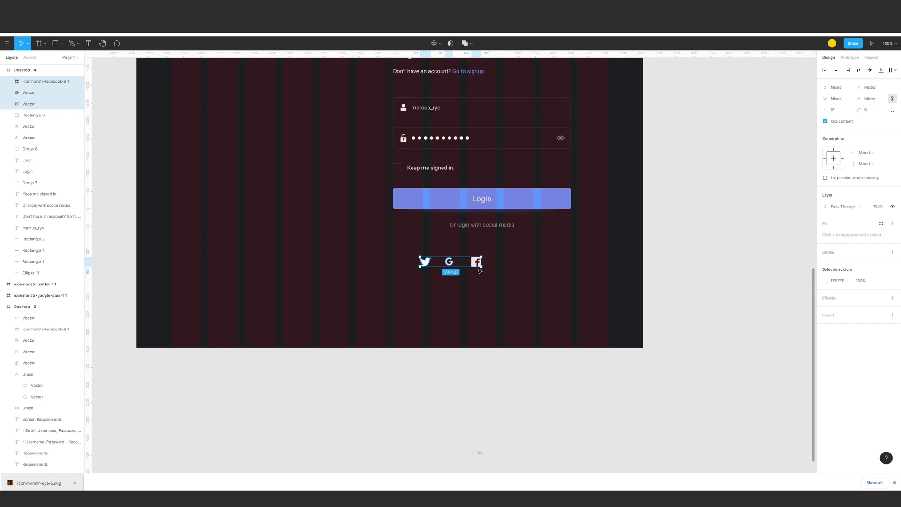
# - Draw a circle about 49 × 49 below the social media text, replacing its fill with a white FFFFFF stroke at 10% layer opacity
pyautogui.click(504, 256)
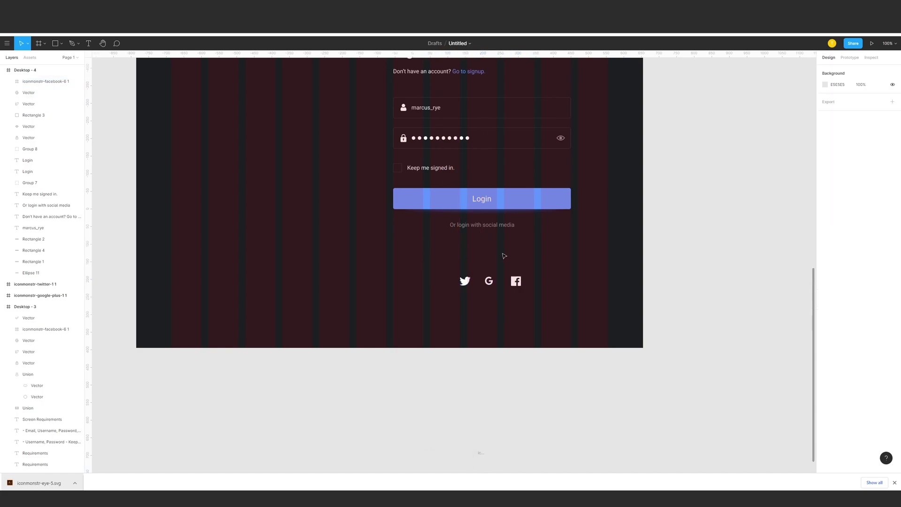
pyautogui.scroll(1, 504, 256)
pyautogui.press('o')
pyautogui.moveTo(439, 267); pyautogui.dragTo(457, 285)
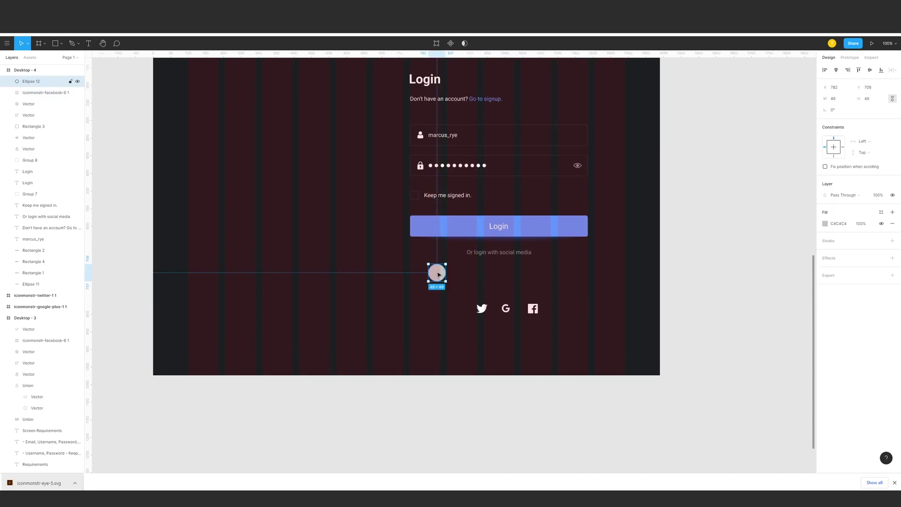
pyautogui.click(891, 224)
pyautogui.click(847, 230)
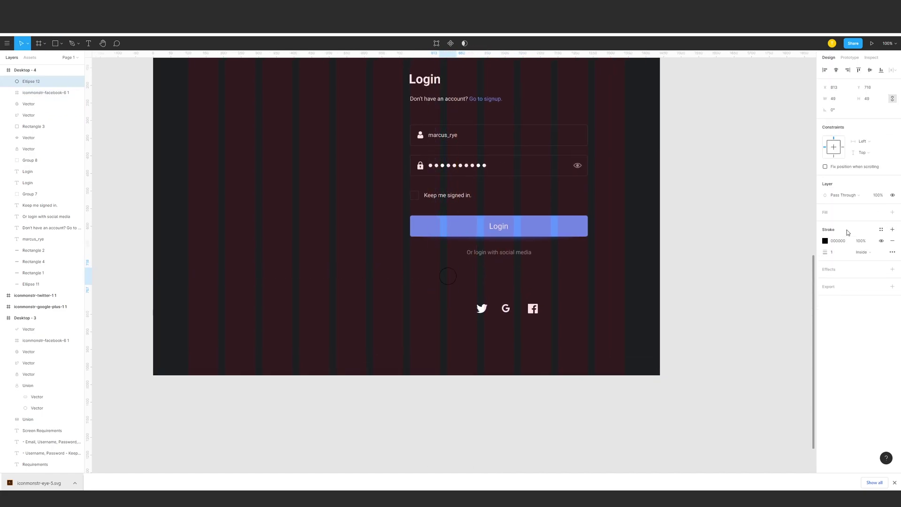
pyautogui.click(825, 241)
pyautogui.moveTo(748, 280); pyautogui.dragTo(732, 249)
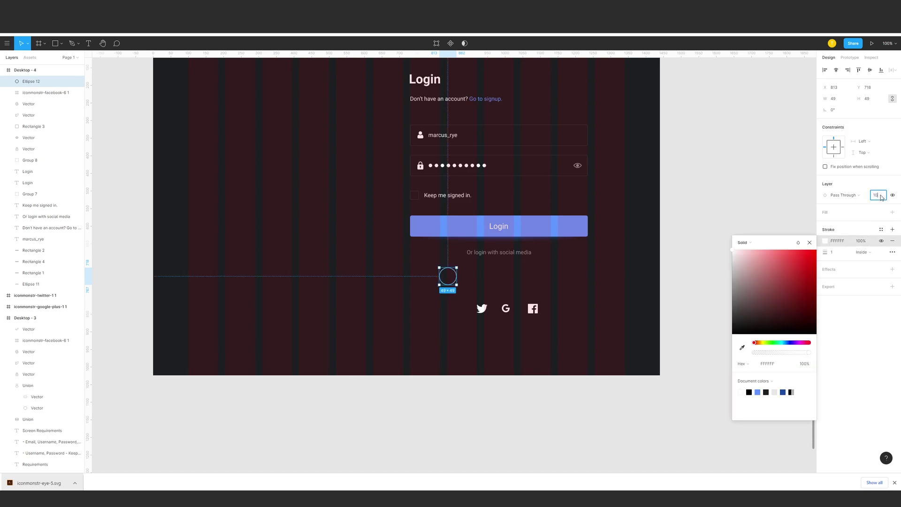
# - Make a row of three circles by duplicating the first, and place the Twitter, Google and Facebook icons inside them
pyautogui.moveTo(481, 308); pyautogui.dragTo(475, 273)
pyautogui.click(460, 283)
pyautogui.hotkey('ctrl', 'd')
pyautogui.press('Escape')
pyautogui.click(536, 292)
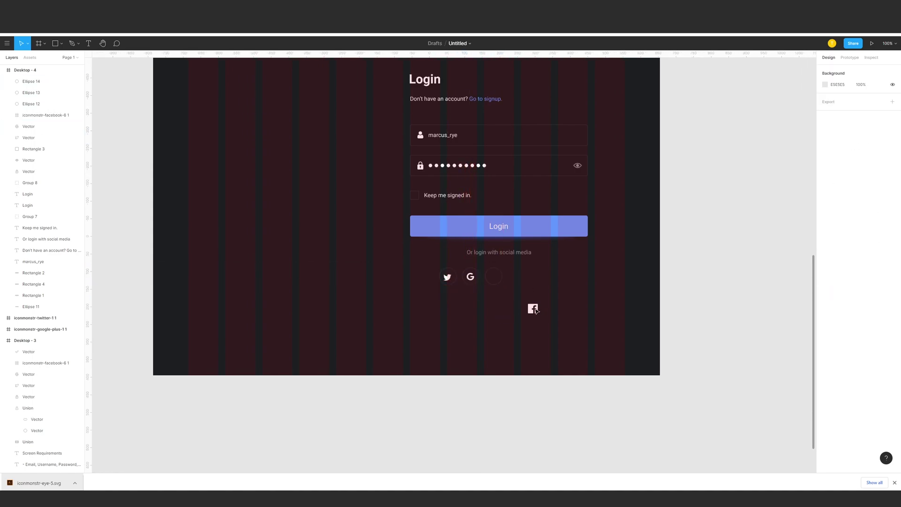
pyautogui.moveTo(536, 310)
pyautogui.mouseDown()
pyautogui.moveTo(496, 277)
pyautogui.moveTo(535, 316)
pyautogui.mouseUp()
pyautogui.click(525, 294)
pyautogui.click(508, 316)
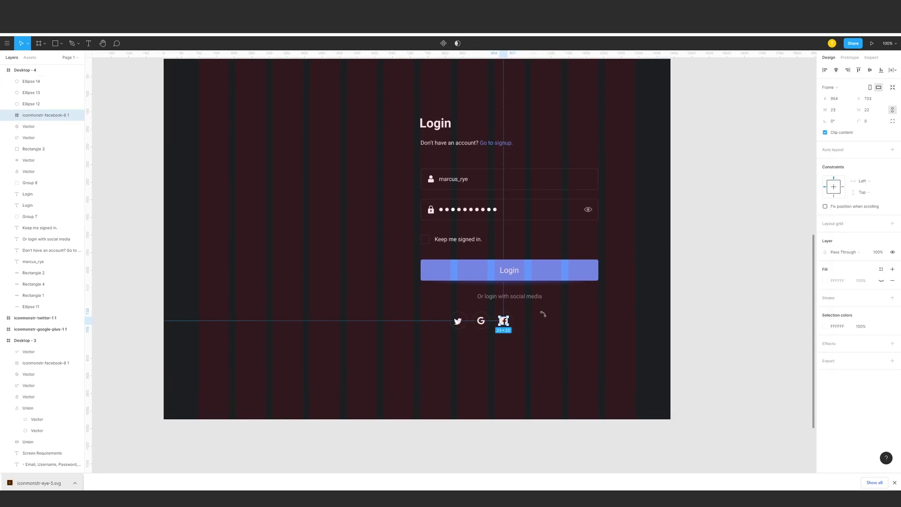
# - Enlarge all three social media circles to 60 × 60
pyautogui.click(543, 314)
pyautogui.click(508, 313)
pyautogui.keyDown('shift'); pyautogui.click(481, 312); pyautogui.keyUp('shift')
pyautogui.keyDown('shift'); pyautogui.click(462, 314); pyautogui.keyUp('shift')
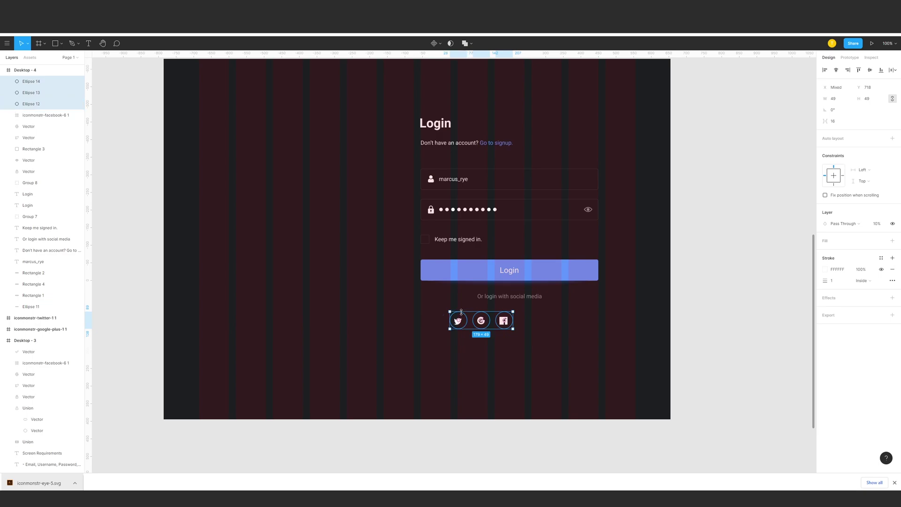
pyautogui.press('Return')
pyautogui.click(553, 341)
# - Centre the Twitter, Google and Facebook icons horizontally and vertically within their own circles
pyautogui.moveTo(459, 355); pyautogui.dragTo(453, 301)
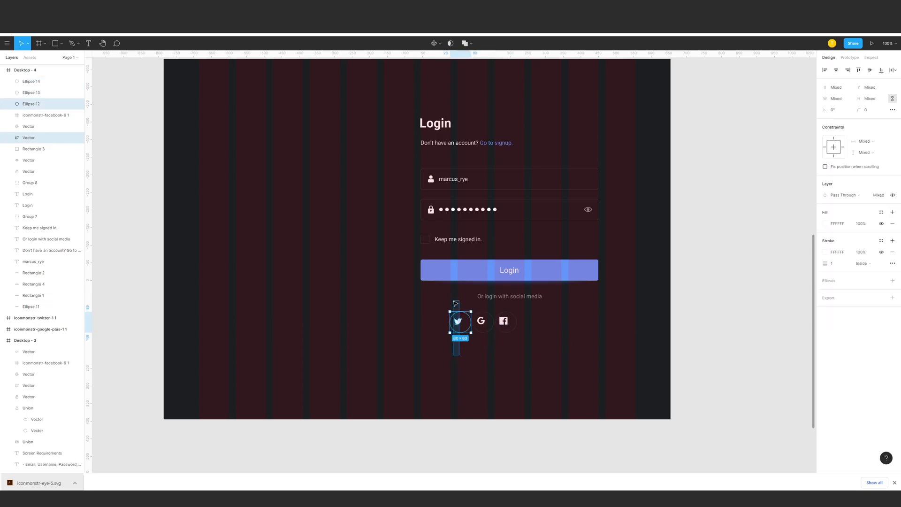
pyautogui.click(836, 70)
pyautogui.click(871, 70)
pyautogui.moveTo(484, 351); pyautogui.dragTo(483, 304)
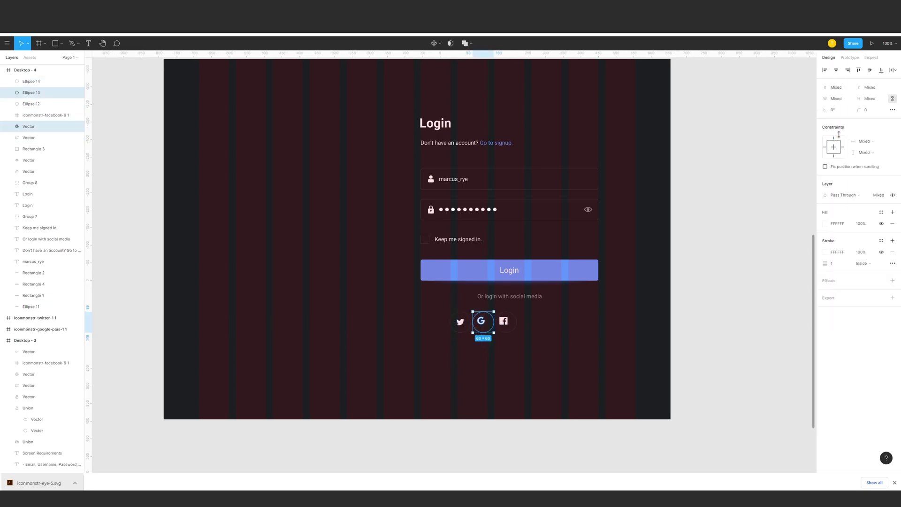
pyautogui.click(837, 71)
pyautogui.click(872, 70)
pyautogui.moveTo(565, 359); pyautogui.dragTo(497, 304)
pyautogui.click(836, 70)
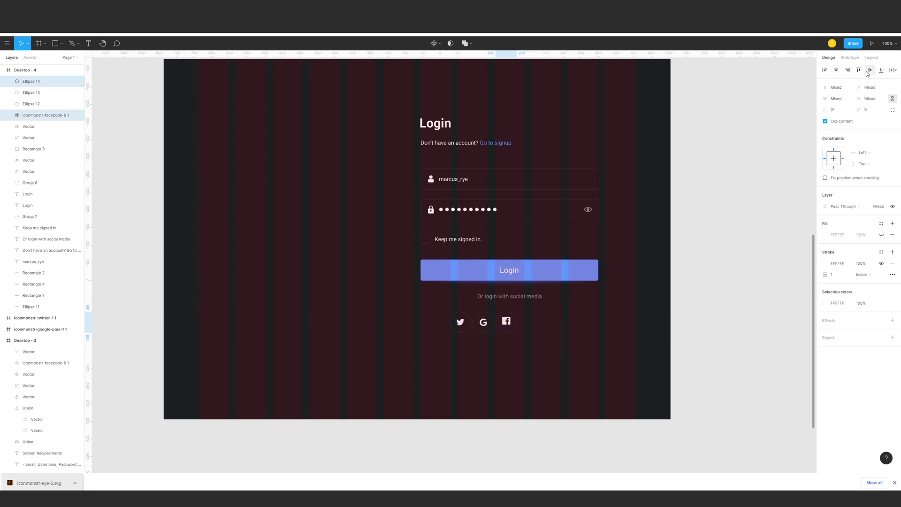
pyautogui.click(869, 71)
# - Group each social media icon with its circle
pyautogui.hotkey('ctrl', 'g')
pyautogui.moveTo(487, 351); pyautogui.dragTo(478, 303)
pyautogui.hotkey('ctrl', 'g')
pyautogui.moveTo(468, 347); pyautogui.dragTo(449, 301)
pyautogui.hotkey('ctrl', 'g')
# - Move the three circled icons apart so they form a wider row beneath the social media text
pyautogui.moveTo(506, 322); pyautogui.dragTo(552, 322)
pyautogui.doubleClick(484, 323)
pyautogui.click(499, 344)
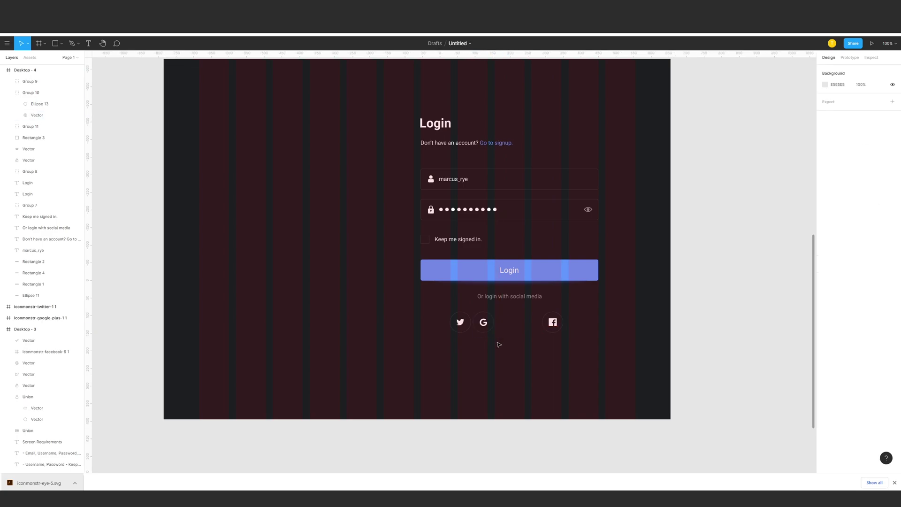
pyautogui.click(486, 325)
pyautogui.click(488, 327)
pyautogui.moveTo(487, 325)
pyautogui.mouseDown()
pyautogui.moveTo(514, 331)
pyautogui.moveTo(482, 327)
pyautogui.mouseUp()
pyautogui.doubleClick(463, 323)
pyautogui.click(484, 327)
pyautogui.click(463, 324)
pyautogui.click(469, 326)
pyautogui.moveTo(554, 326); pyautogui.dragTo(536, 327)
# - Distribute the three circled icons with equal horizontal spacing and group them together
pyautogui.moveTo(565, 347); pyautogui.dragTo(471, 317)
pyautogui.click(893, 71)
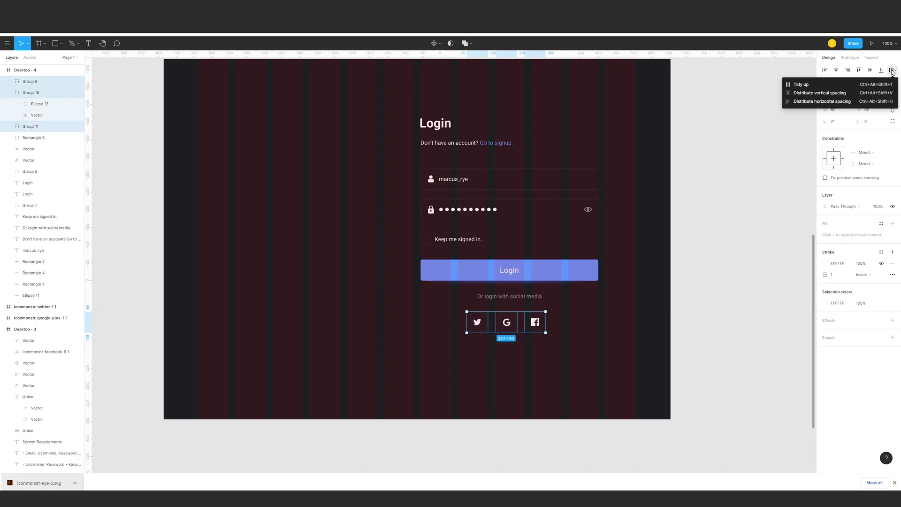
pyautogui.click(873, 98)
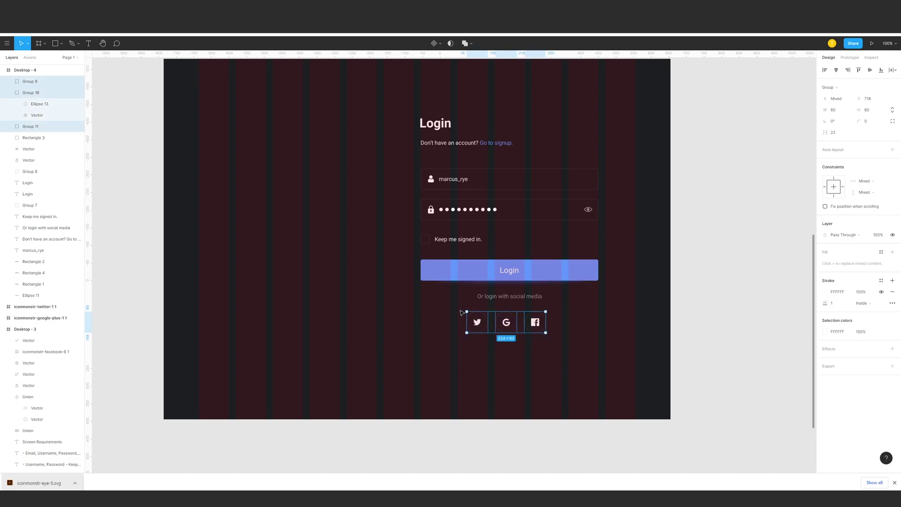
pyautogui.hotkey('ctrl', 'g')
# - Centre the social icon group horizontally on the login button
pyautogui.keyDown('shift'); pyautogui.click(540, 275); pyautogui.keyUp('shift')
pyautogui.click(839, 71)
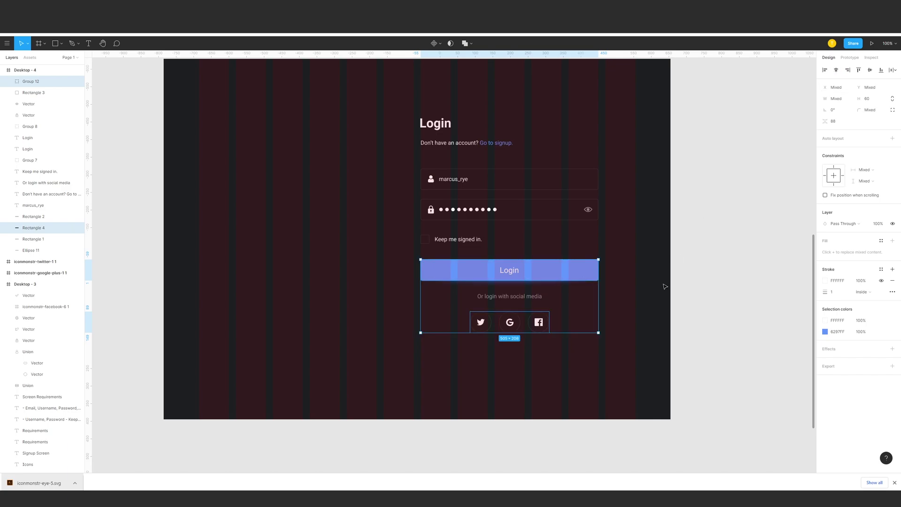
pyautogui.click(670, 316)
# - Draw a 527 × 1024 rectangle over the empty left part of the login frame and fill it with the document's dark blue
pyautogui.scroll(3, 671, 316)
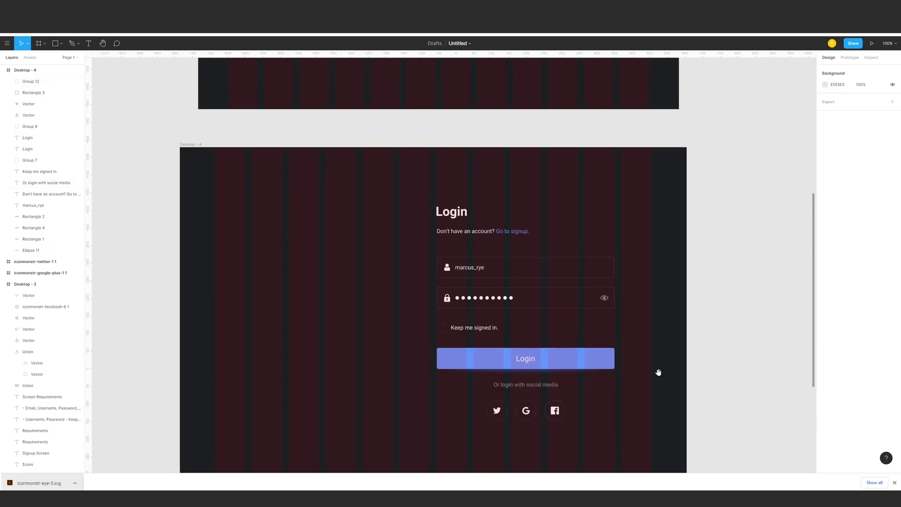
pyautogui.scroll(-3, 422, 275)
pyautogui.press('r')
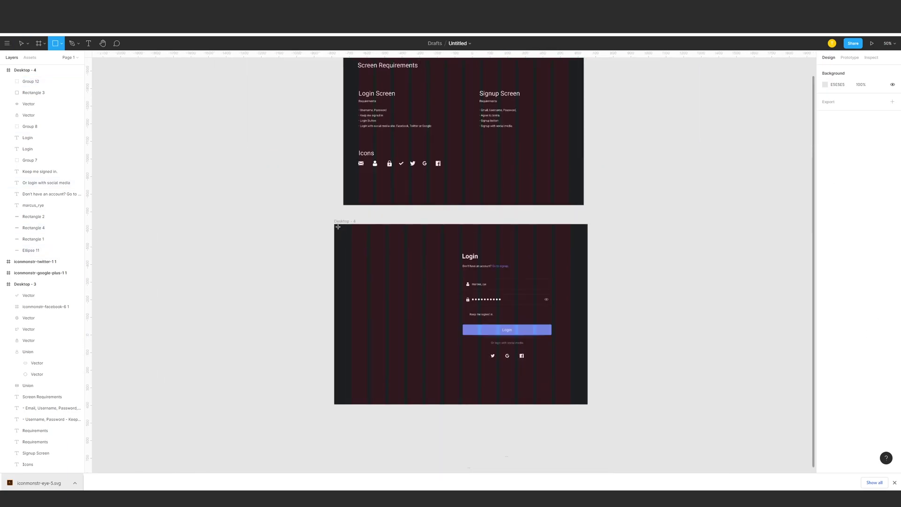
pyautogui.moveTo(334, 224)
pyautogui.mouseDown()
pyautogui.moveTo(429, 404)
pyautogui.moveTo(441, 408)
pyautogui.moveTo(427, 406)
pyautogui.mouseUp()
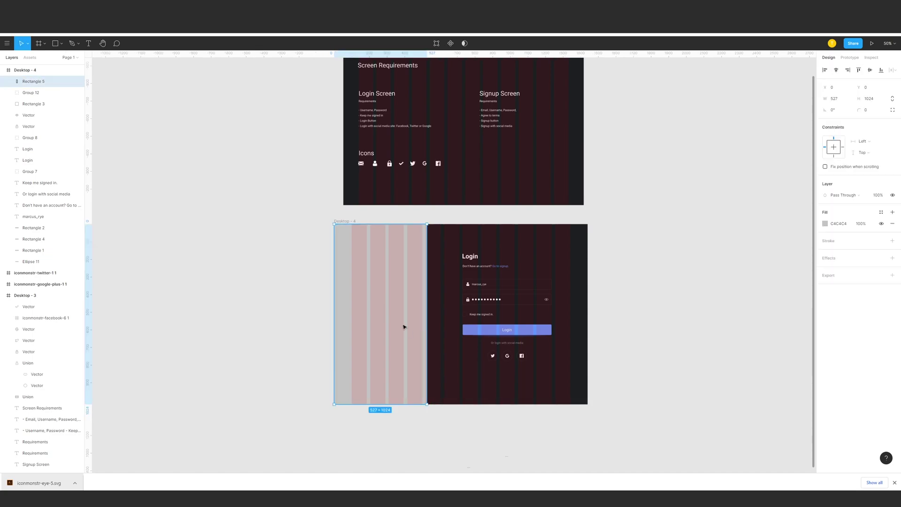
pyautogui.click(825, 224)
pyautogui.click(758, 374)
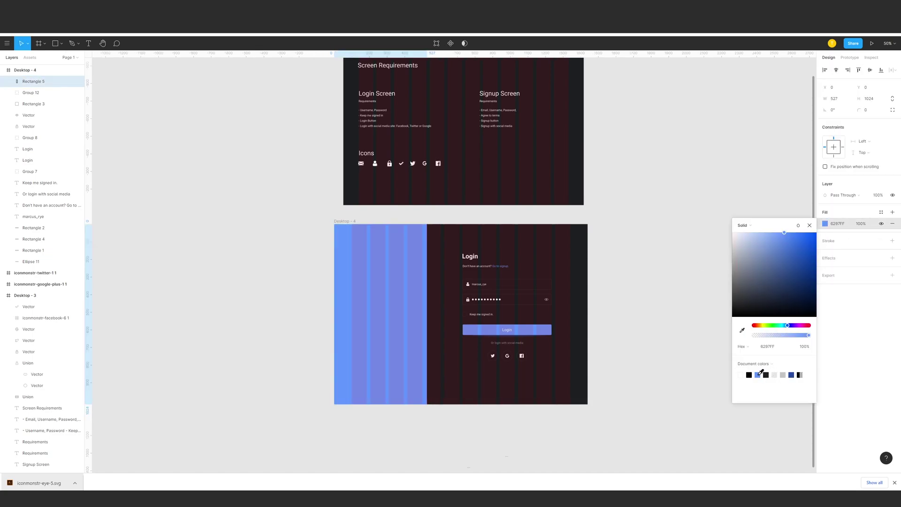
pyautogui.click(791, 375)
pyautogui.click(672, 309)
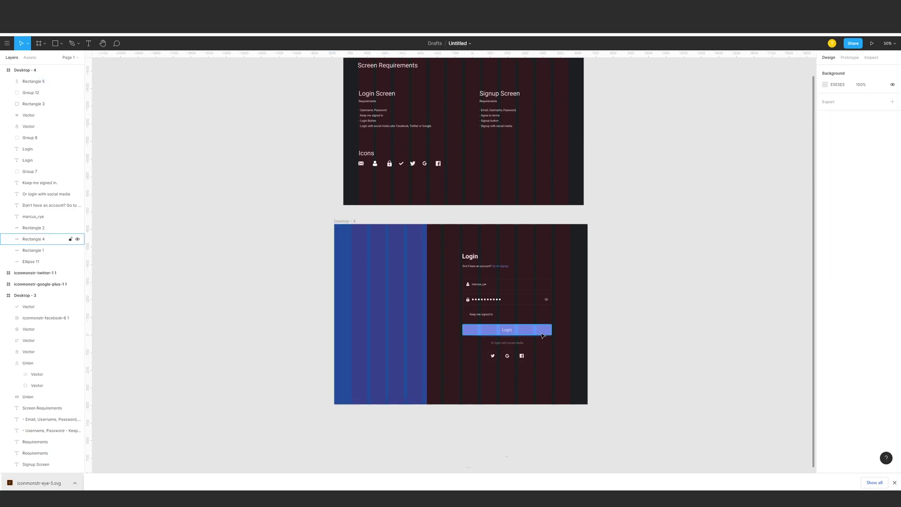
# - Widen the blue rectangle slightly toward the login form
pyautogui.hotkey('ctrl', '+')
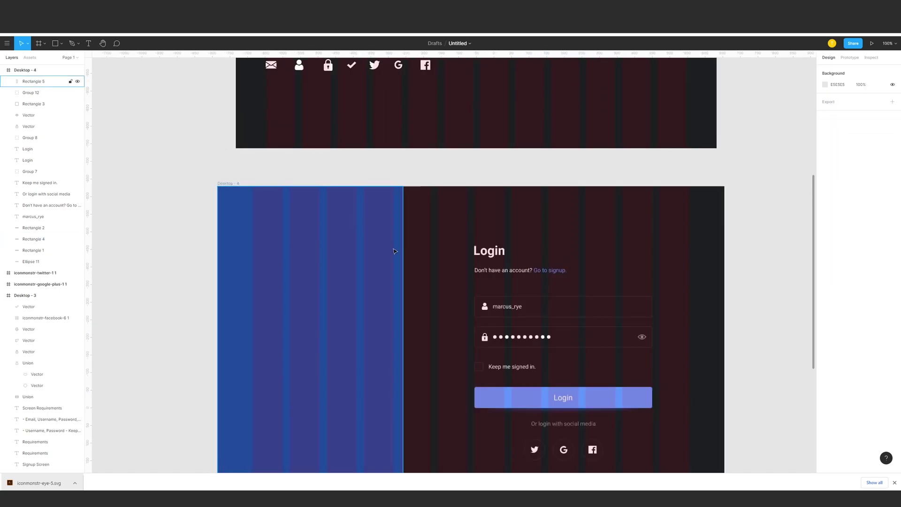
pyautogui.click(398, 391)
pyautogui.moveTo(409, 396); pyautogui.dragTo(415, 347)
pyautogui.moveTo(333, 296); pyautogui.dragTo(452, 373)
pyautogui.scroll(-5, 453, 373)
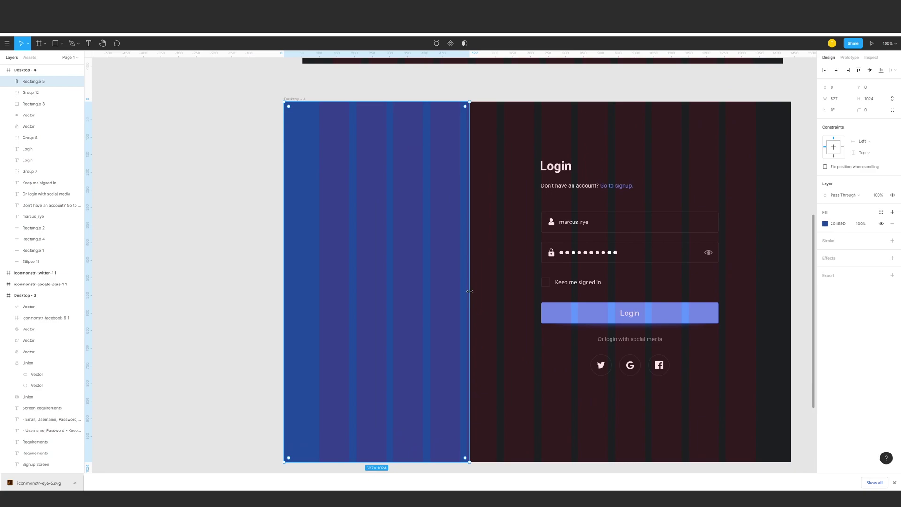
pyautogui.moveTo(474, 291); pyautogui.dragTo(479, 291)
pyautogui.click(531, 259)
pyautogui.moveTo(533, 258); pyautogui.dragTo(555, 307)
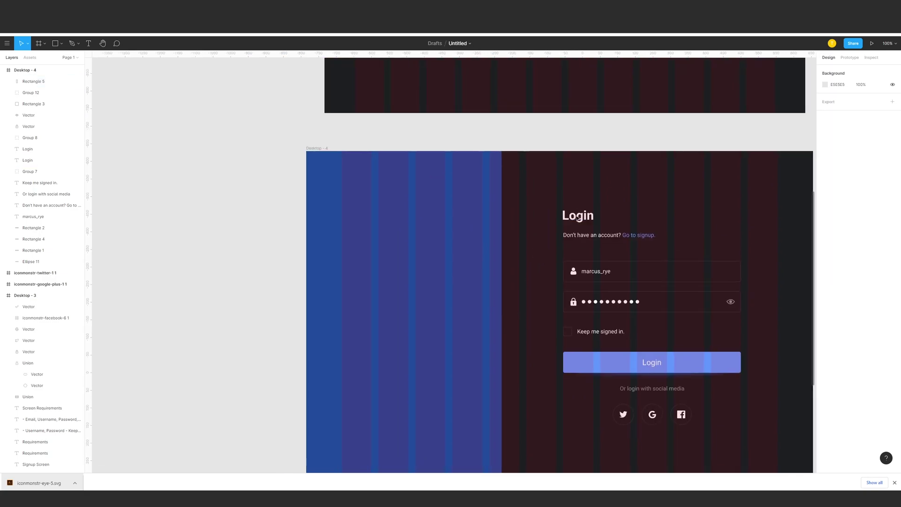
# - Place a copy of the Login heading on the blue panel and set its font size to 56
pyautogui.moveTo(576, 219); pyautogui.dragTo(424, 289)
pyautogui.hotkey('ctrl', 'z')
pyautogui.hotkey('ctrl', 'v')
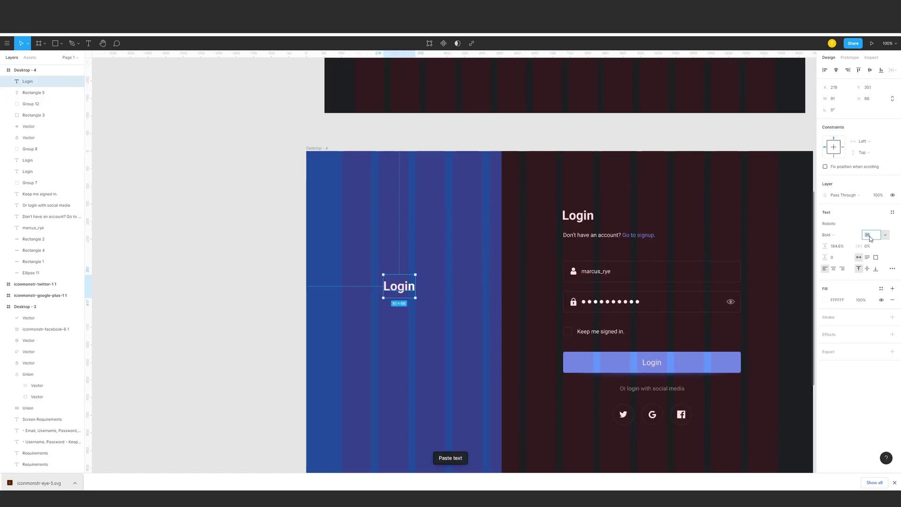
pyautogui.hotkey('shift', 'Up')
pyautogui.hotkey('shift', 'Up')
pyautogui.hotkey('shift', 'Up')
pyautogui.hotkey('shift', 'Down')
pyautogui.click(531, 270)
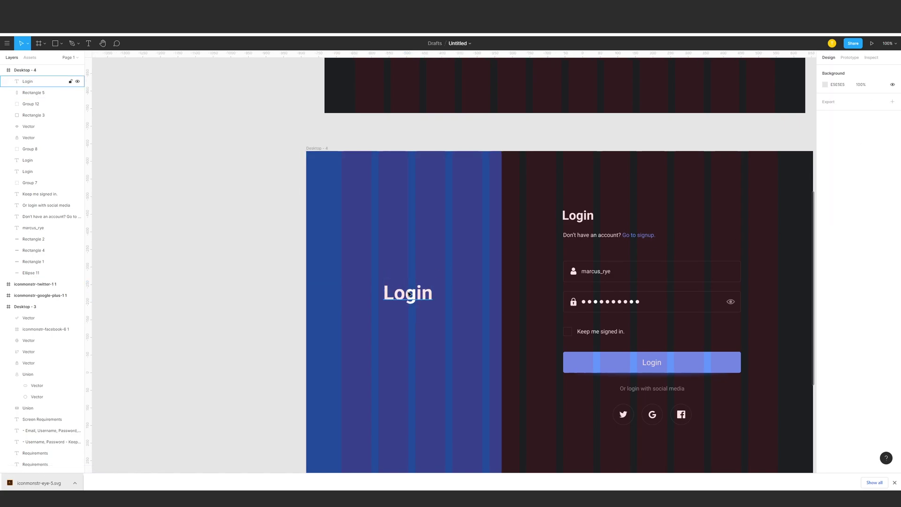
# - Replace the copied heading's text with "Welcome back"
pyautogui.doubleClick(409, 294)
pyautogui.write('Welcome B')
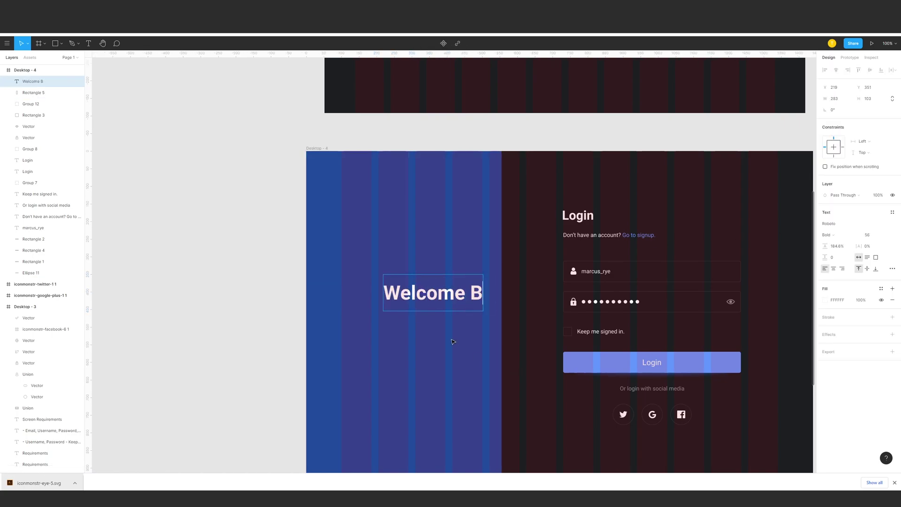
pyautogui.press('BackSpace')
pyautogui.write('back')
pyautogui.click(452, 341)
# - Align the welcome text with the first grid column and add a copy below it reading "Please login to continue"
pyautogui.moveTo(468, 303); pyautogui.dragTo(428, 304)
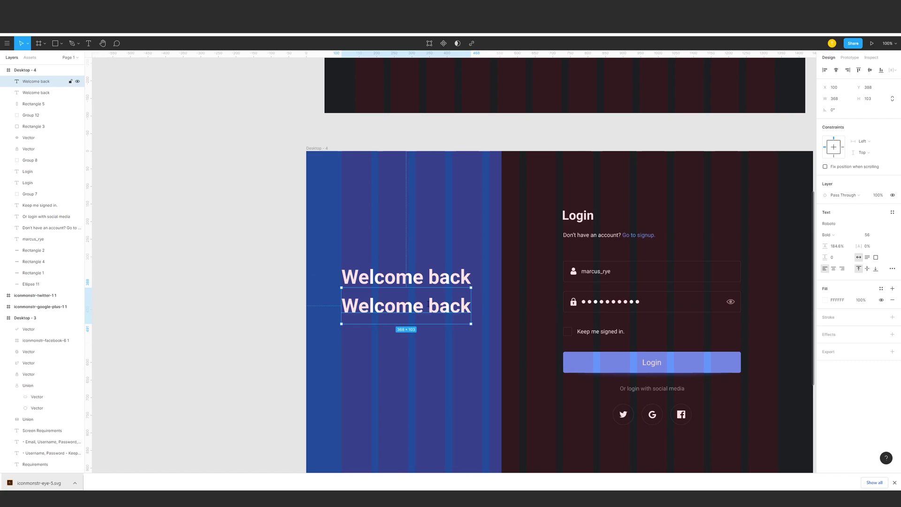
pyautogui.press('Return')
pyautogui.write('Please')
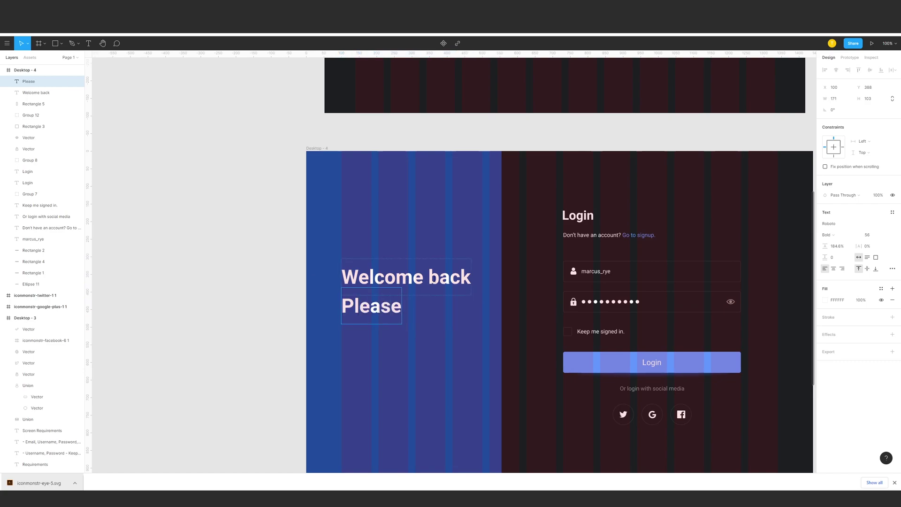
pyautogui.write(' login to continue')
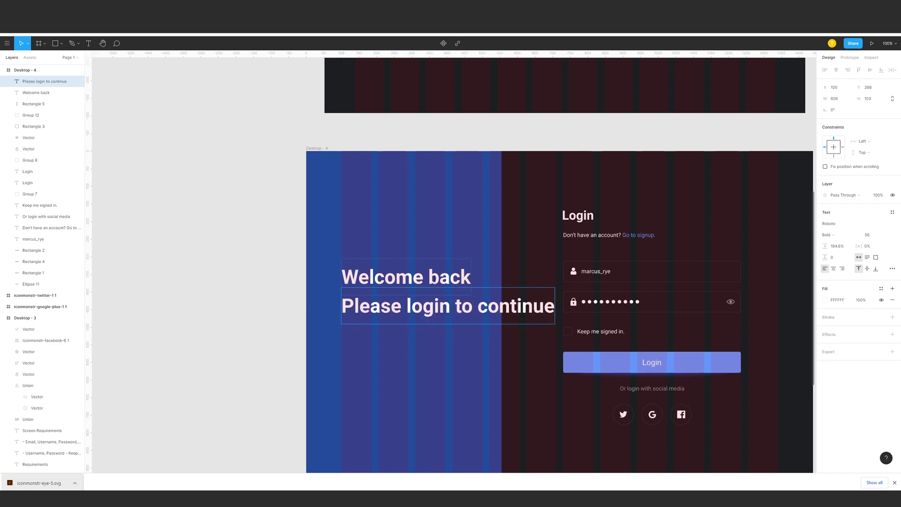
pyautogui.press('Escape')
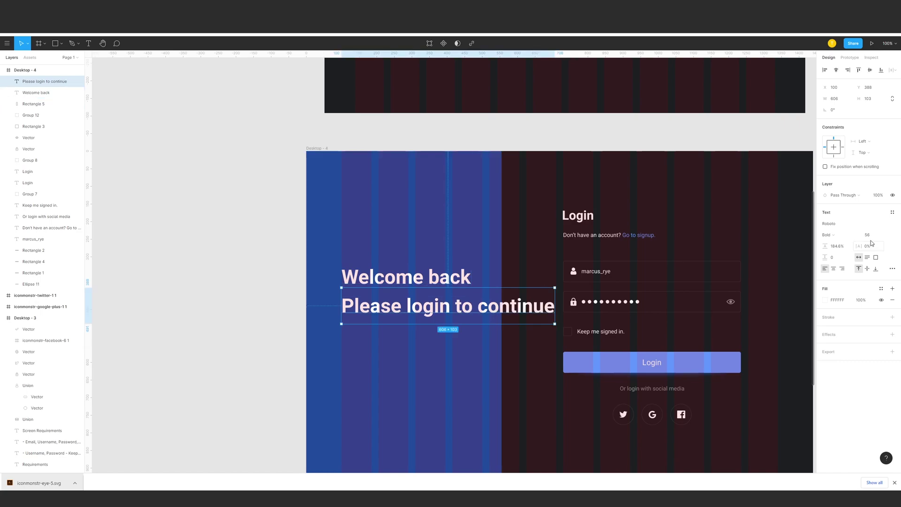
# - Set the font size of "Please login to continue" to 34
pyautogui.click(869, 237)
pyautogui.hotkey('shift', 'Down')
pyautogui.hotkey('shift', 'Down')
pyautogui.hotkey('shift', 'Down')
pyautogui.hotkey('shift', 'Up')
pyautogui.press('Down')
pyautogui.press('Down')
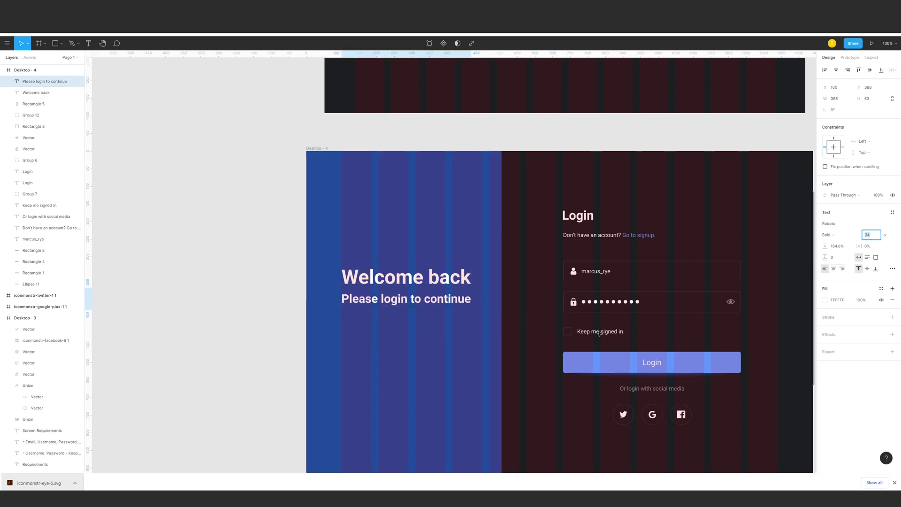
pyautogui.click(545, 325)
# - Add an exclamation mark to "Welcome back" and set "Please login to continue" in Regular weight
pyautogui.doubleClick(470, 279)
pyautogui.press('Escape')
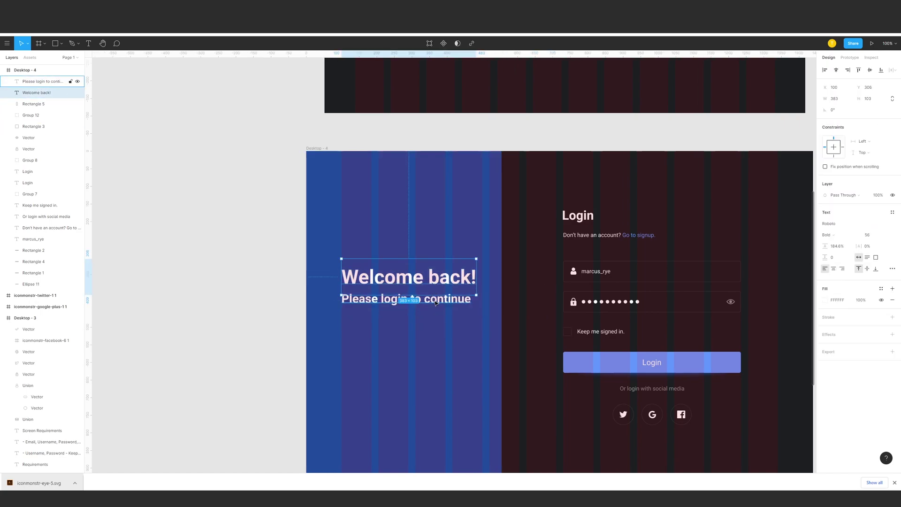
pyautogui.click(459, 301)
pyautogui.press('Escape')
pyautogui.click(459, 301)
pyautogui.hotkey('ctrl', 'b')
pyautogui.press('Escape')
pyautogui.click(459, 301)
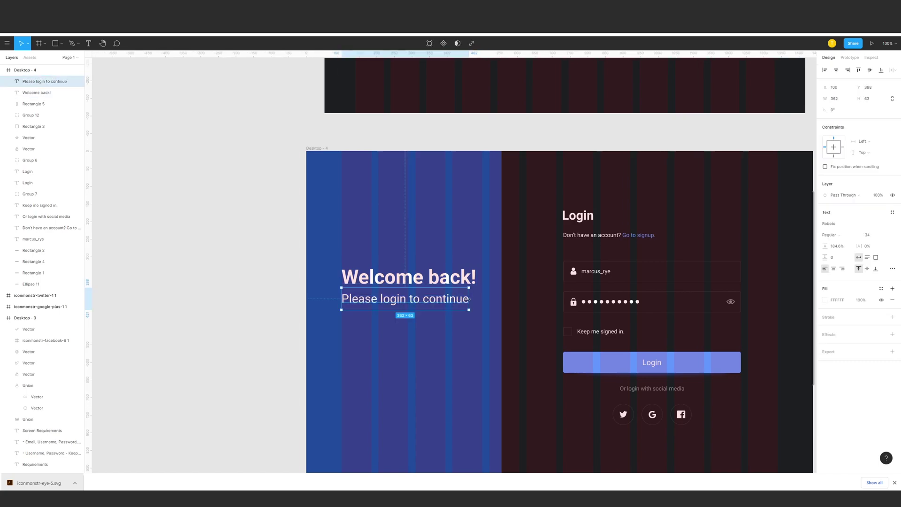
# - Widen the blue rectangle to the end of the fifth grid column
pyautogui.moveTo(475, 299); pyautogui.dragTo(478, 298)
pyautogui.click(536, 287)
pyautogui.moveTo(528, 351); pyautogui.dragTo(411, 291)
pyautogui.click(475, 288)
pyautogui.click(511, 328)
pyautogui.click(584, 339)
# - Draw an 835 × 70 helper rectangle spanning the dark area above the form, and group all login form elements
pyautogui.moveTo(605, 400); pyautogui.dragTo(418, 161)
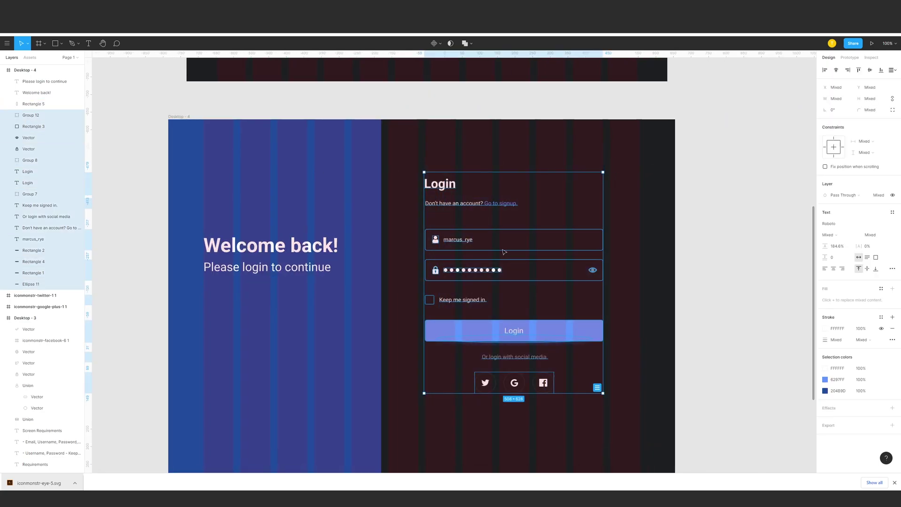
pyautogui.moveTo(381, 133); pyautogui.dragTo(677, 157)
pyautogui.moveTo(612, 412); pyautogui.dragTo(420, 171)
pyautogui.hotkey('ctrl', 'g')
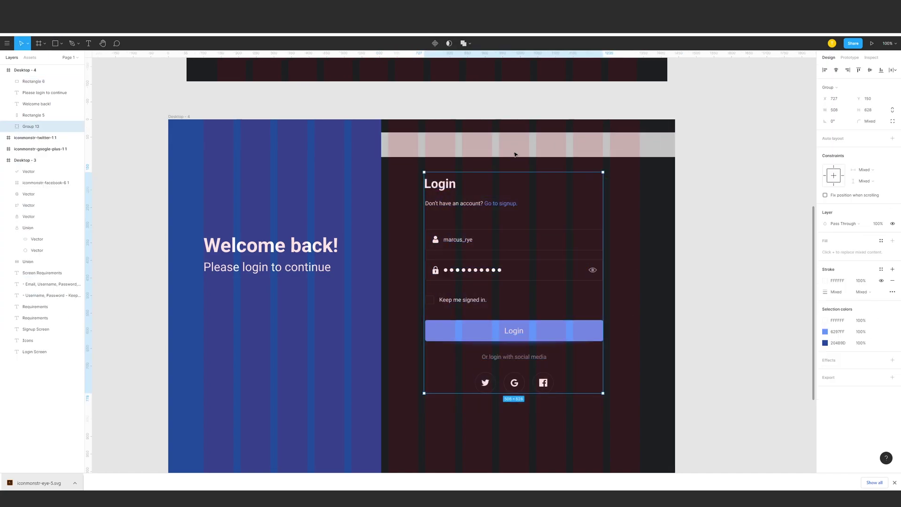
# - Centre the login form group horizontally on the helper rectangle and delete that rectangle
pyautogui.keyDown('shift'); pyautogui.click(514, 151); pyautogui.keyUp('shift')
pyautogui.click(839, 71)
pyautogui.press('Escape')
pyautogui.click(613, 151)
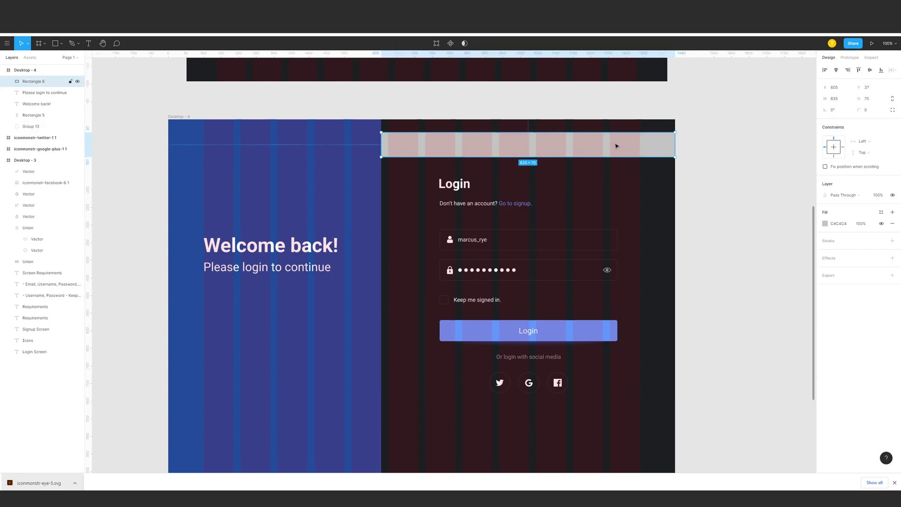
pyautogui.press('Delete')
# - Ungroup the login form elements
pyautogui.click(495, 202)
pyautogui.hotkey('ctrl', 'shift', 'g')
pyautogui.click(479, 193)
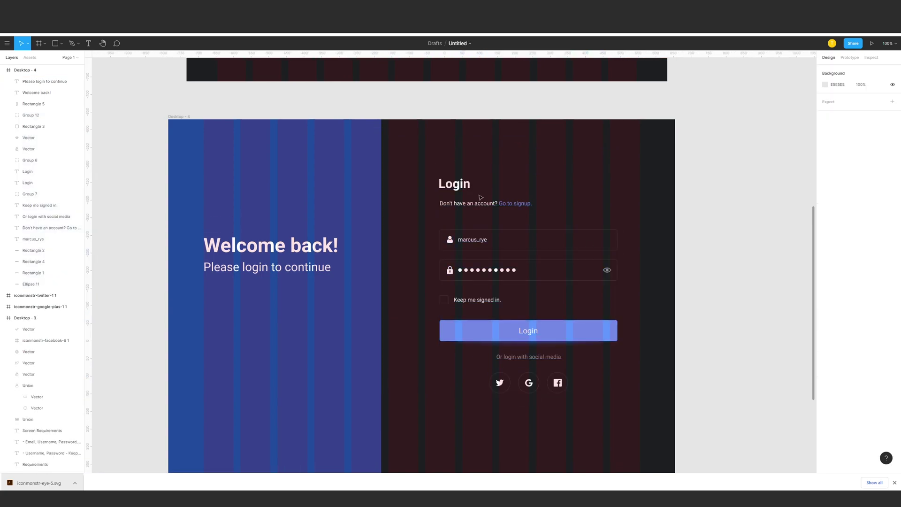
# - Move the Login heading and signup line to the eighth column's start, and end both input field outlines at the eleventh column
pyautogui.moveTo(431, 163); pyautogui.dragTo(478, 204)
pyautogui.moveTo(483, 203); pyautogui.dragTo(505, 203)
pyautogui.moveTo(591, 217); pyautogui.dragTo(602, 249)
# - Start both input field outlines at the eighth column and shift their icons, username and password dots right to fit inside
pyautogui.moveTo(427, 218); pyautogui.dragTo(567, 223)
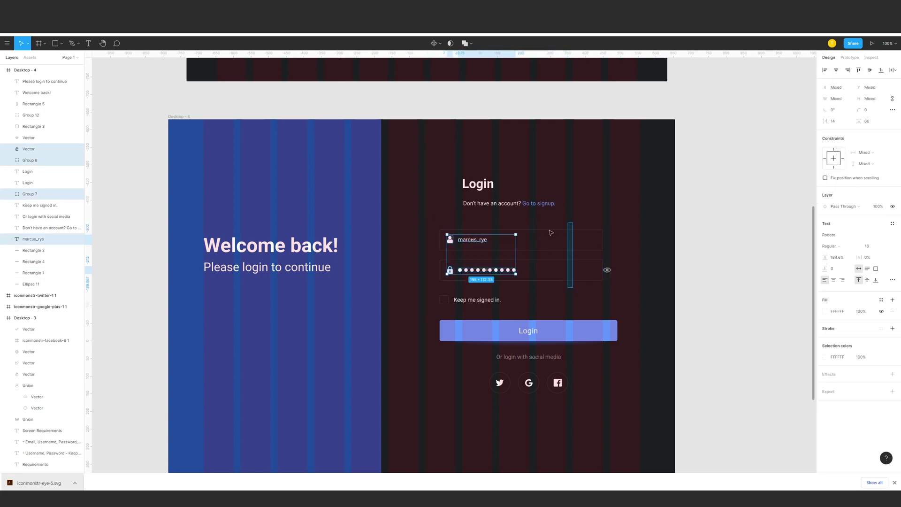
pyautogui.moveTo(470, 240); pyautogui.dragTo(502, 246)
pyautogui.moveTo(565, 287); pyautogui.dragTo(560, 243)
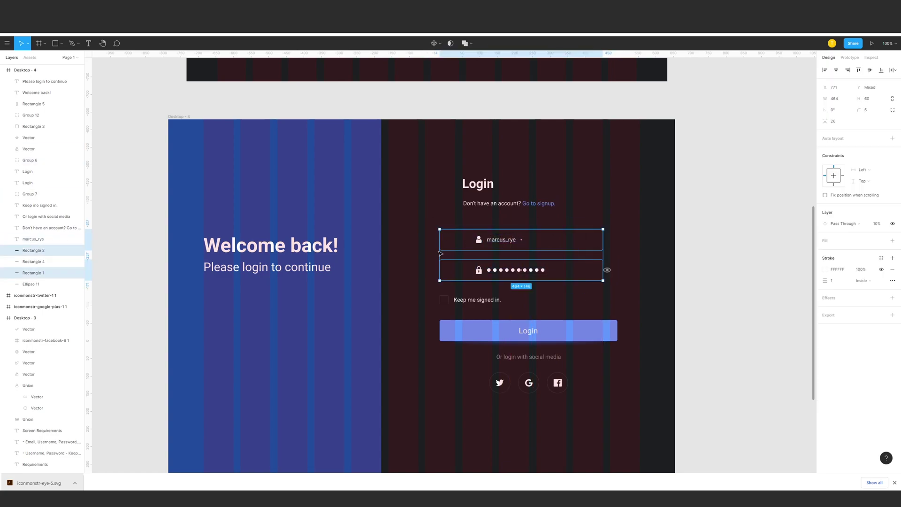
pyautogui.moveTo(440, 253); pyautogui.dragTo(463, 251)
pyautogui.moveTo(583, 284); pyautogui.dragTo(467, 234)
pyautogui.moveTo(585, 291); pyautogui.dragTo(584, 233)
pyautogui.hotkey('shift', 'Left')
pyautogui.hotkey('shift', 'Left')
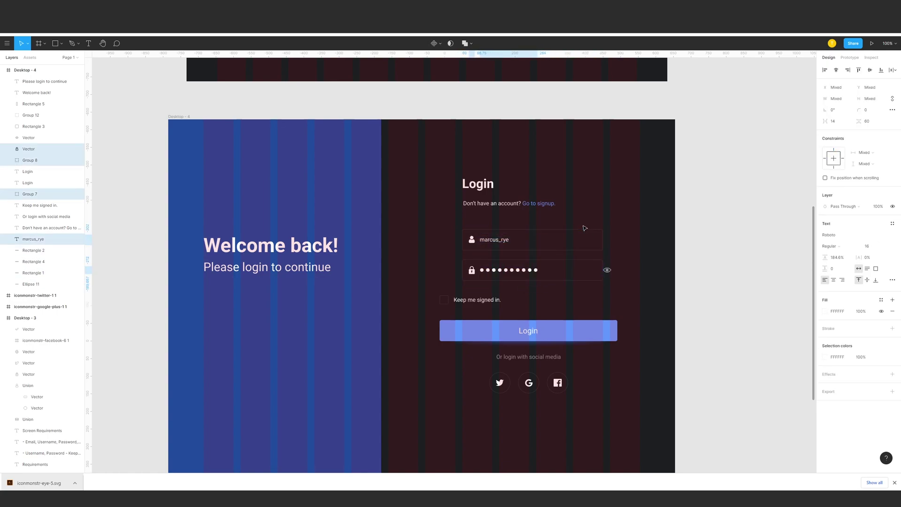
# - Shift the Keep me signed in checkbox and its label right to line up with the eighth column's start
pyautogui.moveTo(416, 292); pyautogui.dragTo(520, 312)
pyautogui.hotkey('shift', 'Right')
pyautogui.hotkey('shift', 'Right')
pyautogui.hotkey('shift', 'Right')
pyautogui.hotkey('shift', 'Right')
pyautogui.hotkey('shift', 'Right')
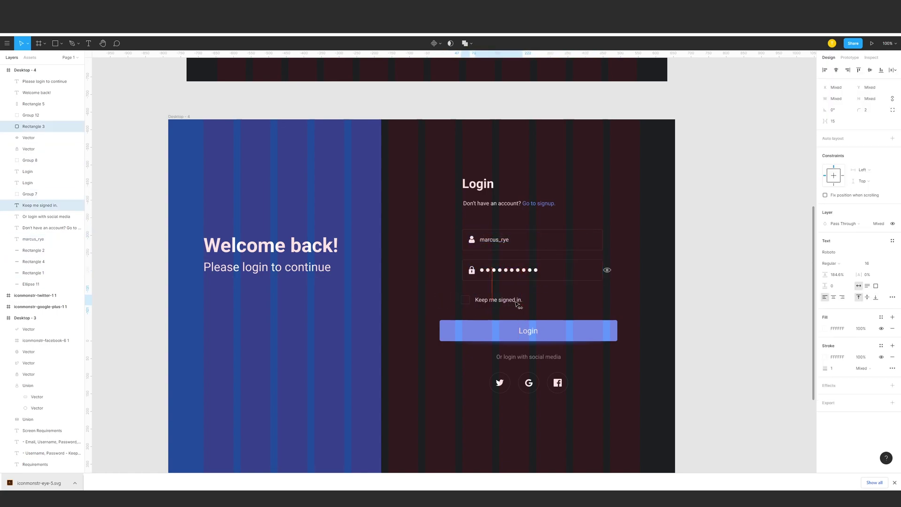
pyautogui.press('Right')
pyautogui.press('Right')
pyautogui.press('Right')
# - Resize the blue Login button to span from the eighth column's start to the eleventh column's end
pyautogui.click(643, 329)
pyautogui.click(603, 330)
pyautogui.moveTo(617, 329); pyautogui.dragTo(603, 330)
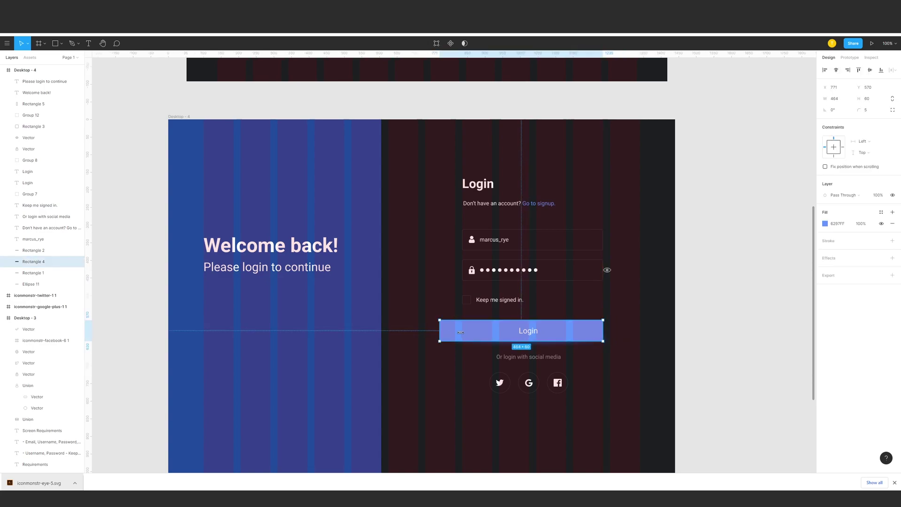
pyautogui.moveTo(460, 332); pyautogui.dragTo(462, 332)
# - Move the eye icon inside the password field's right end and fit the blurred glow beneath the Login button
pyautogui.moveTo(607, 269); pyautogui.dragTo(594, 277)
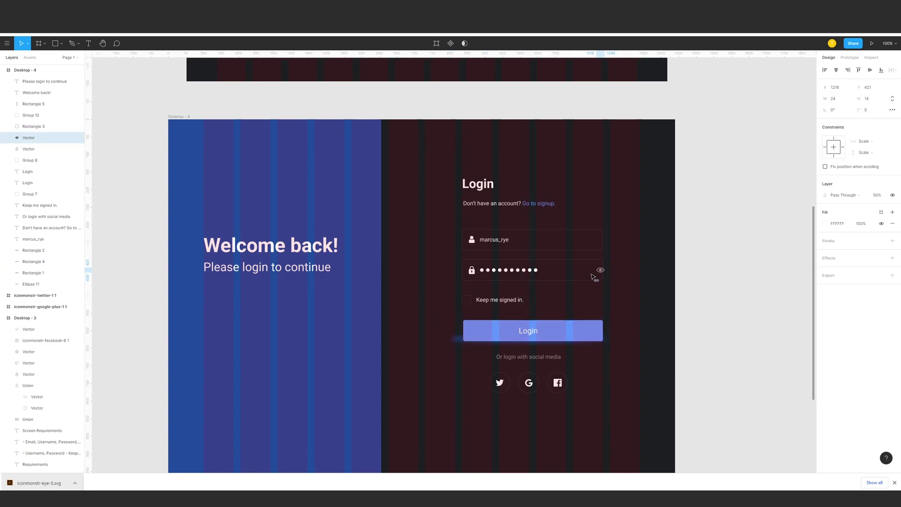
pyautogui.click(460, 341)
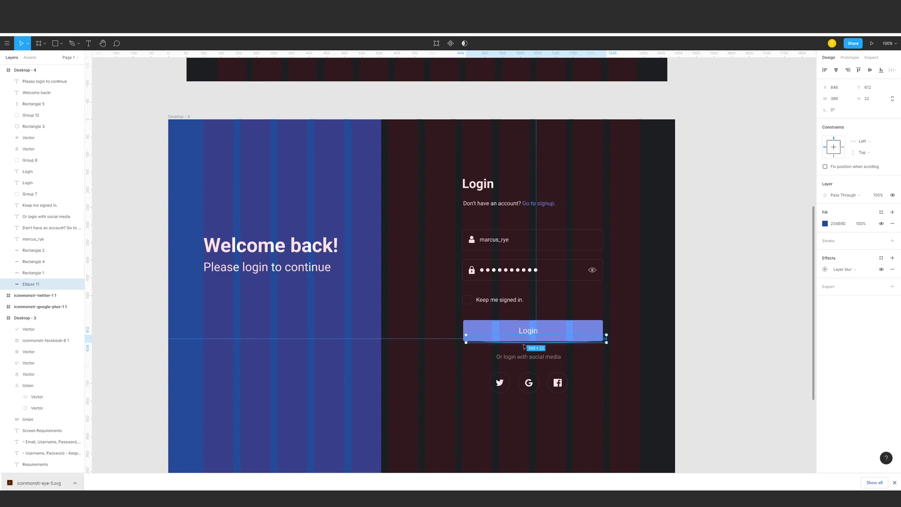
pyautogui.click(607, 367)
# - Align the Login button, its label, the glow and the social media section on their horizontal centres
pyautogui.moveTo(447, 314); pyautogui.dragTo(613, 406)
pyautogui.click(837, 69)
pyautogui.click(710, 283)
pyautogui.moveTo(658, 280); pyautogui.dragTo(697, 307)
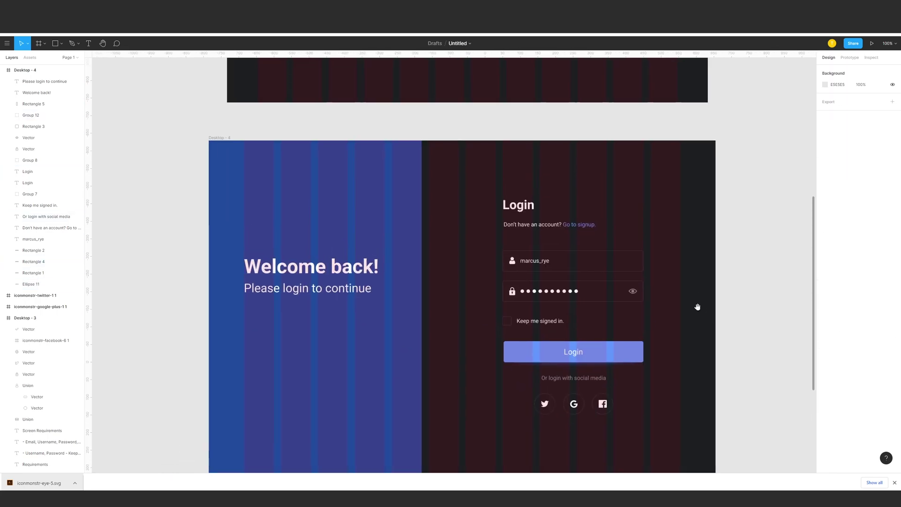
# - Hide the Desktop - 4 layout grid to check the design without columns, and show it again
pyautogui.click(236, 136)
pyautogui.click(881, 179)
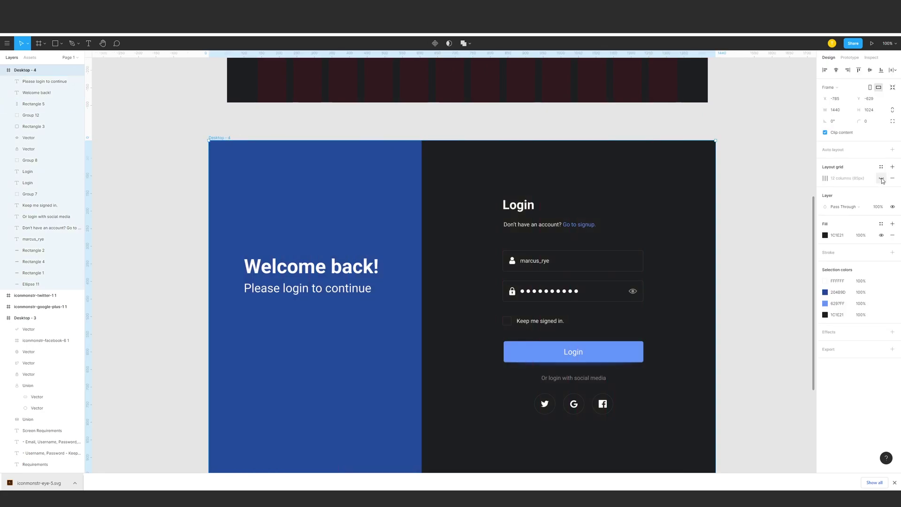
pyautogui.click(881, 179)
pyautogui.moveTo(488, 242); pyautogui.dragTo(447, 234)
# - Group the Welcome back! heading with its subtitle and centre the group vertically in the frame
pyautogui.click(44, 82)
pyautogui.keyDown('shift'); pyautogui.click(40, 92); pyautogui.keyUp('shift')
pyautogui.hotkey('ctrl', 'g')
pyautogui.keyDown('shift'); pyautogui.click(38, 93); pyautogui.keyUp('shift')
pyautogui.click(870, 71)
pyautogui.click(499, 202)
# - Move the grouped welcome text up a little to leave room for a paragraph beneath it
pyautogui.hotkey('ctrl', '-')
pyautogui.click(44, 81)
pyautogui.moveTo(381, 307); pyautogui.dragTo(381, 287)
pyautogui.click(450, 293)
pyautogui.moveTo(452, 290); pyautogui.dragTo(473, 269)
# - Copy the login requirements list from the requirements frame to below the Please login to continue subtitle
pyautogui.moveTo(447, 101); pyautogui.dragTo(442, 150)
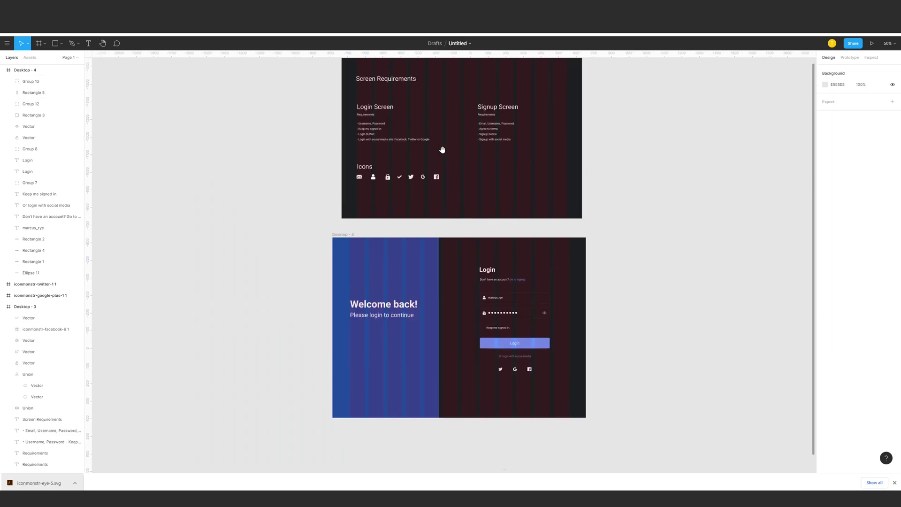
pyautogui.click(385, 130)
pyautogui.keyDown('alt'); pyautogui.moveTo(385, 130); pyautogui.dragTo(378, 332); pyautogui.keyUp('alt')
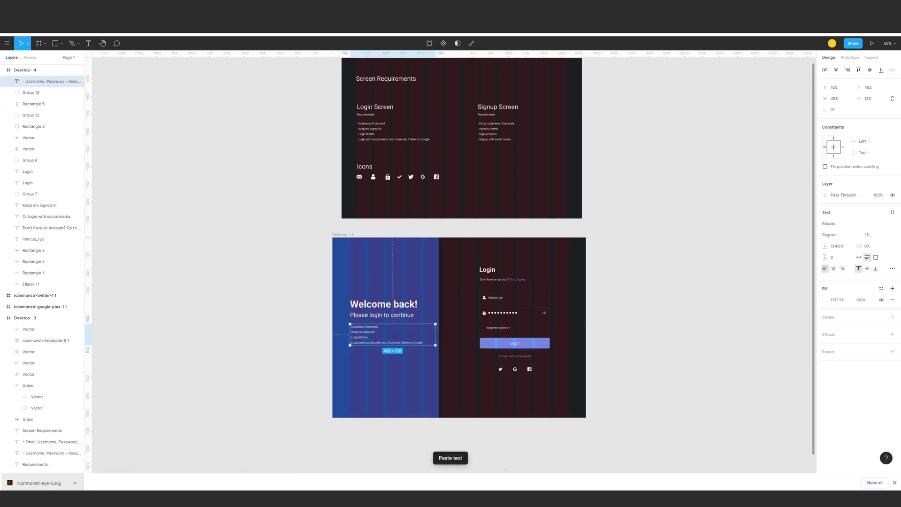
# - In a new browser tab, search for "loremipsum", open the Lipsum generator and copy some placeholder text
pyautogui.doubleClick(369, 332)
pyautogui.hotkey('ctrl', 't')
pyautogui.write('loremipsum')
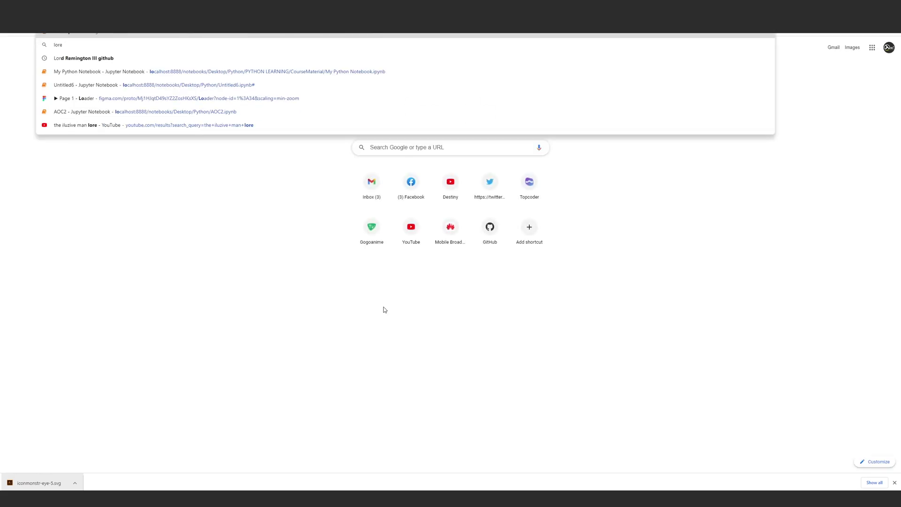
pyautogui.press('Return')
pyautogui.click(186, 111)
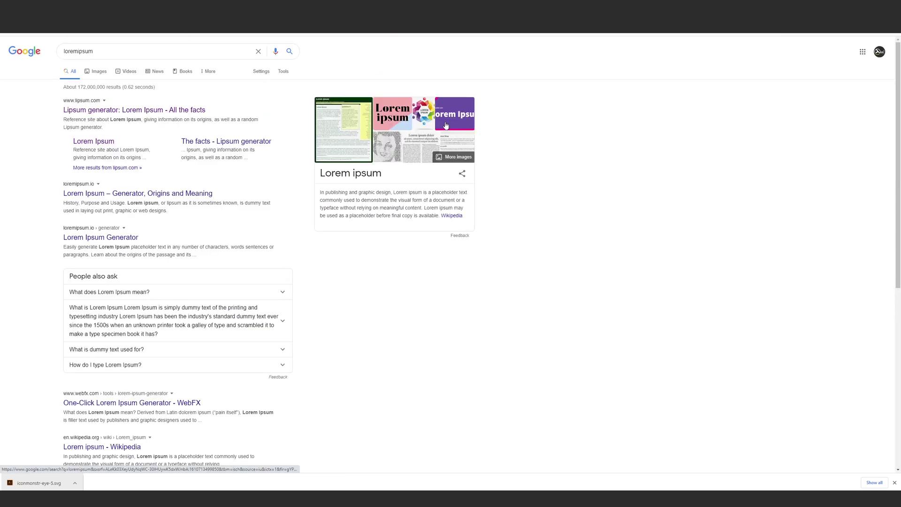
pyautogui.click(559, 384)
pyautogui.moveTo(512, 287); pyautogui.dragTo(285, 250)
# - Back in Figma, replace the copied requirements list with the placeholder text and trim it to three lines
pyautogui.click(658, 35)
pyautogui.hotkey('ctrl', 'v')
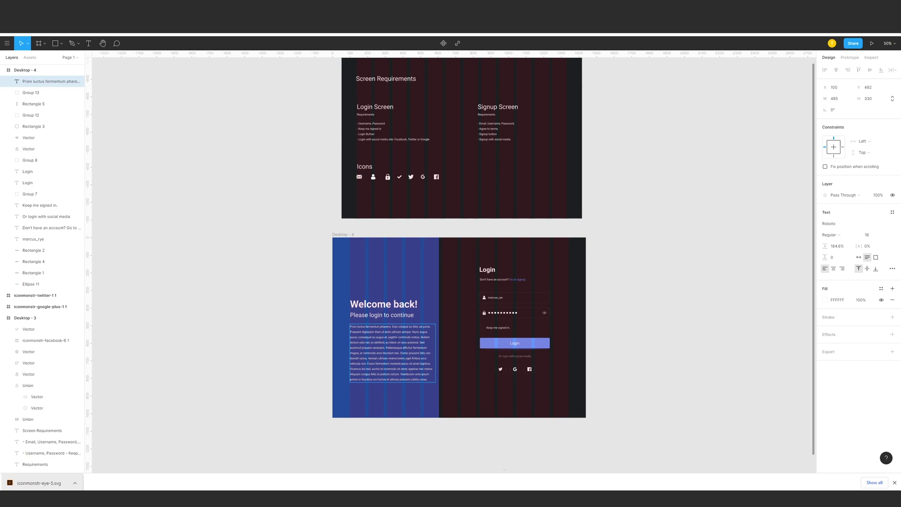
pyautogui.moveTo(388, 337); pyautogui.dragTo(522, 349)
pyautogui.press('BackSpace')
pyautogui.click(478, 393)
# - Move the placeholder paragraph up to Y 478, closer to the subtitle, and set its opacity to 50%
pyautogui.hotkey('shift', '0')
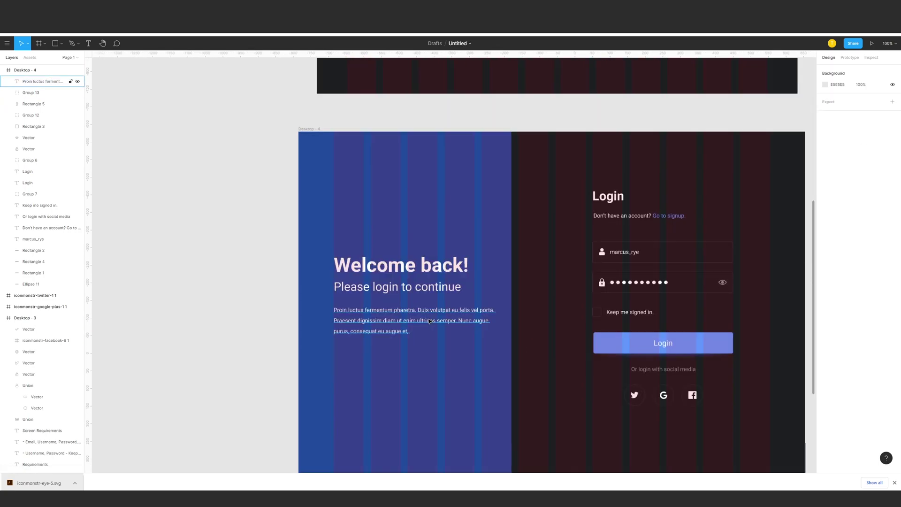
pyautogui.click(441, 289)
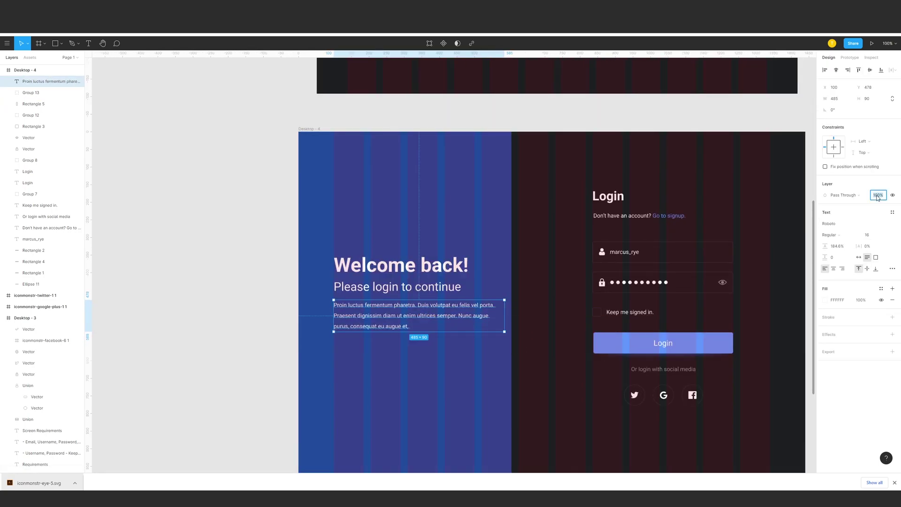
pyautogui.write('50')
pyautogui.press('Return')
# - Group the placeholder paragraph with the welcome text and centre the group vertically in the frame
pyautogui.click(550, 346)
pyautogui.moveTo(551, 345); pyautogui.dragTo(511, 342)
pyautogui.moveTo(512, 335); pyautogui.dragTo(344, 245)
pyautogui.moveTo(471, 241)
pyautogui.mouseDown()
pyautogui.moveTo(428, 241)
pyautogui.moveTo(471, 242)
pyautogui.mouseUp()
pyautogui.keyDown('shift'); pyautogui.click(453, 184); pyautogui.keyUp('shift')
pyautogui.hotkey('ctrl', 'g')
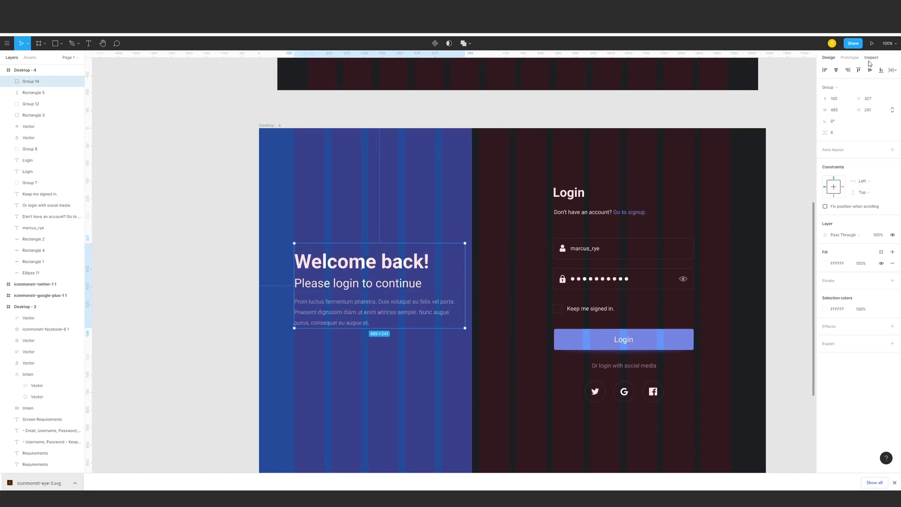
pyautogui.click(870, 70)
pyautogui.click(559, 174)
# - Move the Login heading down slightly, closer to the signup line
pyautogui.hotkey('ctrl', '-')
pyautogui.hscroll(3, 595, 198)
pyautogui.scroll(1, 555, 224)
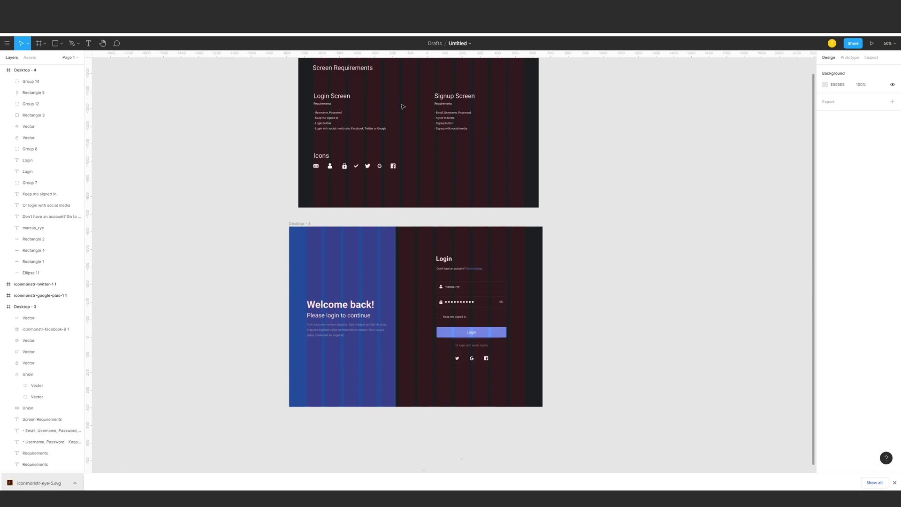
pyautogui.hotkey('ctrl', '+')
pyautogui.moveTo(495, 219); pyautogui.dragTo(515, 200)
pyautogui.moveTo(470, 243); pyautogui.dragTo(471, 251)
pyautogui.click(394, 329)
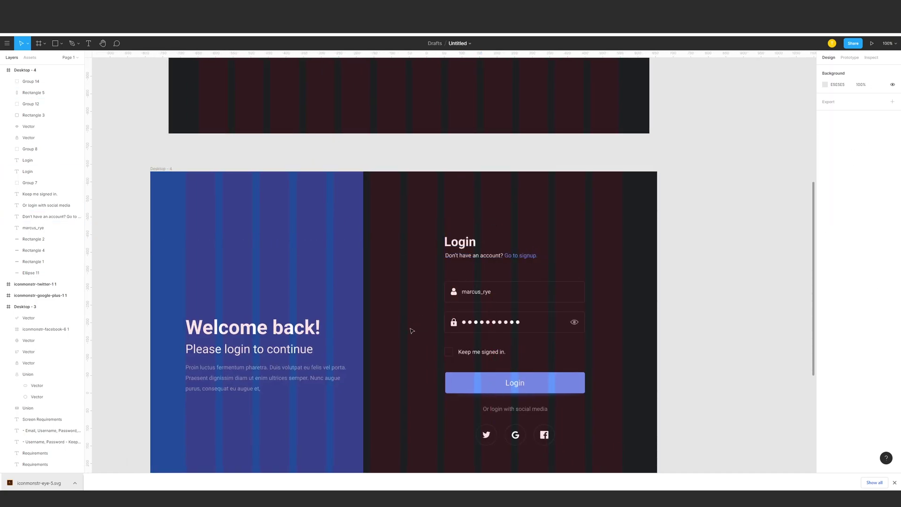
# - Examine the login screen's overall spacing and balance, both up close and from a distance
pyautogui.moveTo(411, 330); pyautogui.dragTo(425, 306)
pyautogui.click(586, 299)
pyautogui.click(437, 324)
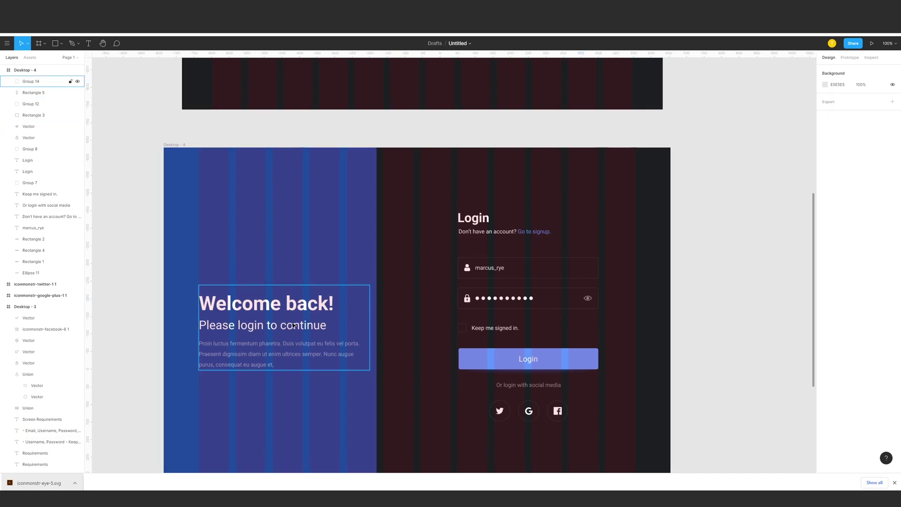
pyautogui.hotkey('ctrl', '-')
pyautogui.moveTo(309, 211); pyautogui.dragTo(277, 230)
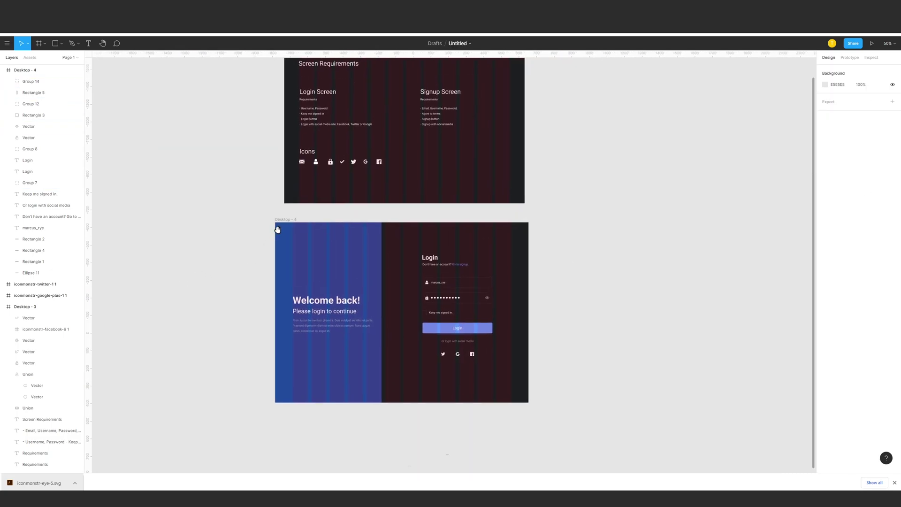
pyautogui.click(286, 221)
pyautogui.click(472, 307)
pyautogui.moveTo(396, 354); pyautogui.dragTo(443, 317)
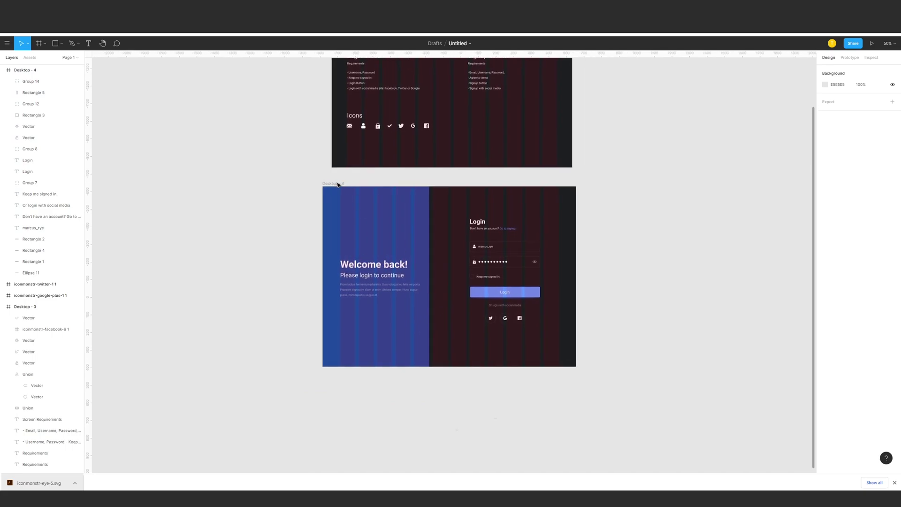
# - Rename the welcome text group as Header and the blue panel rectangle as BG
pyautogui.click(378, 287)
pyautogui.hotkey('ctrl', '+')
pyautogui.click(480, 297)
pyautogui.hscroll(-2, 480, 297)
pyautogui.scroll(-1, 480, 297)
pyautogui.click(383, 242)
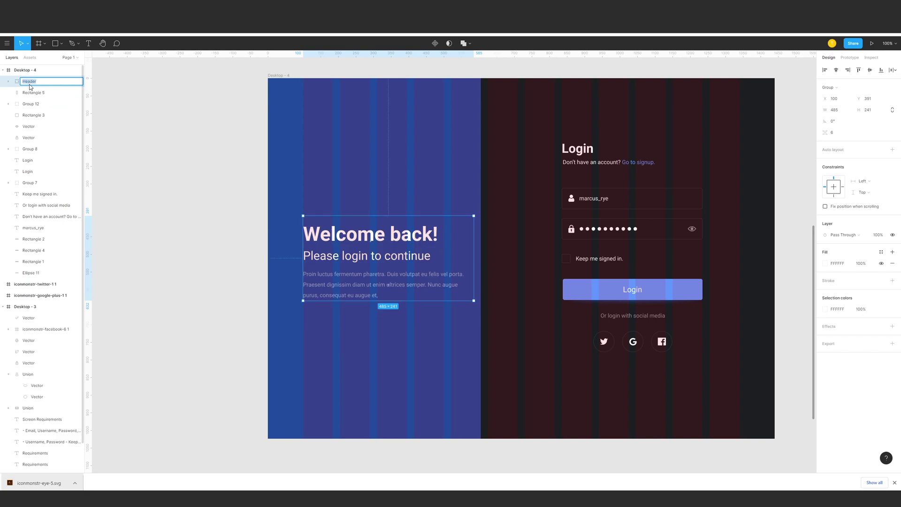
pyautogui.click(33, 93)
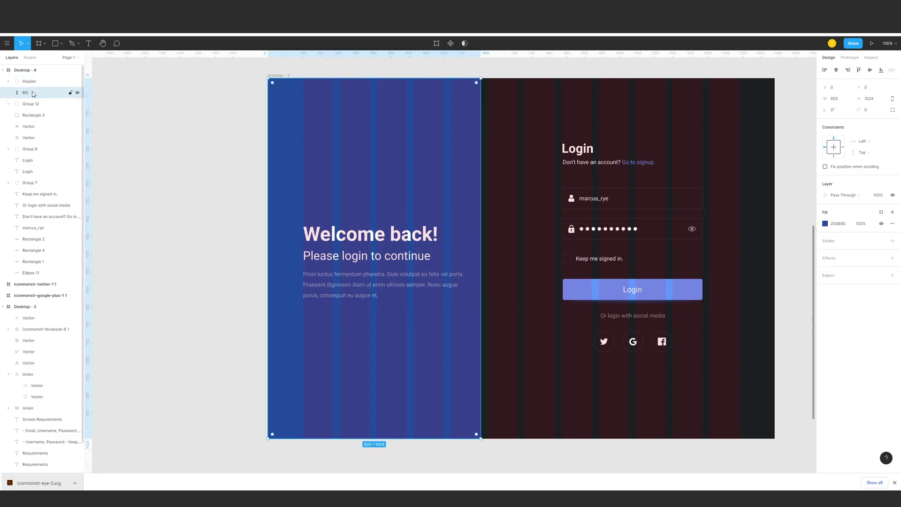
pyautogui.click(489, 231)
# - Group the Login heading with the signup line and name the group Header_2
pyautogui.moveTo(569, 161); pyautogui.dragTo(442, 187)
pyautogui.click(444, 176)
pyautogui.keyDown('shift'); pyautogui.click(450, 188); pyautogui.keyUp('shift')
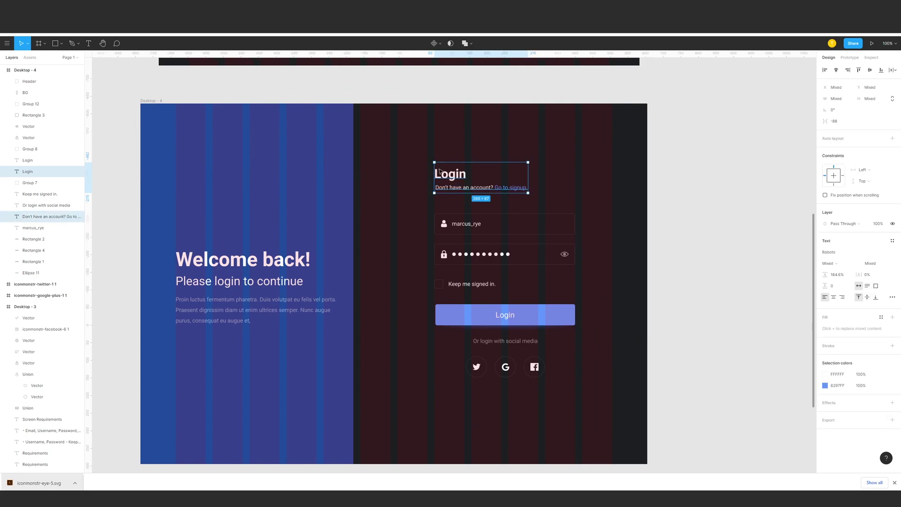
pyautogui.hotkey('ctrl', 'g')
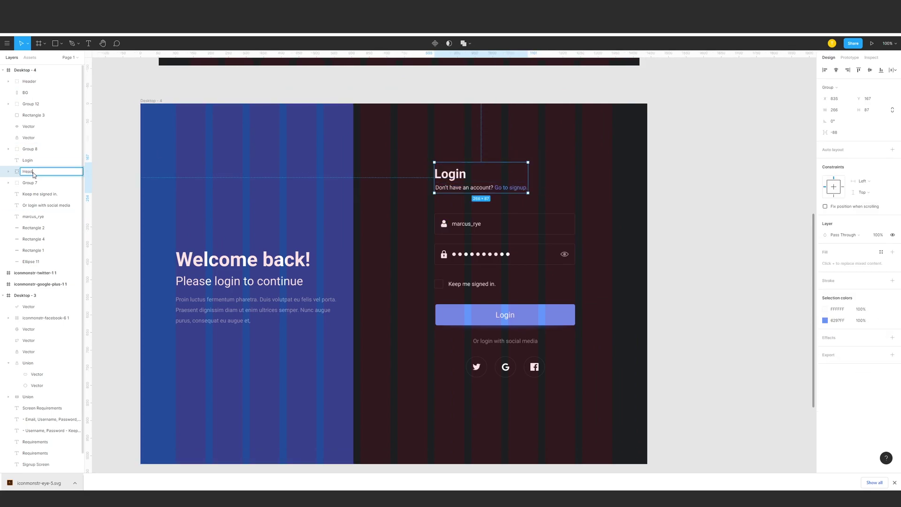
pyautogui.click(34, 173)
pyautogui.write('Header_2')
pyautogui.press('Return')
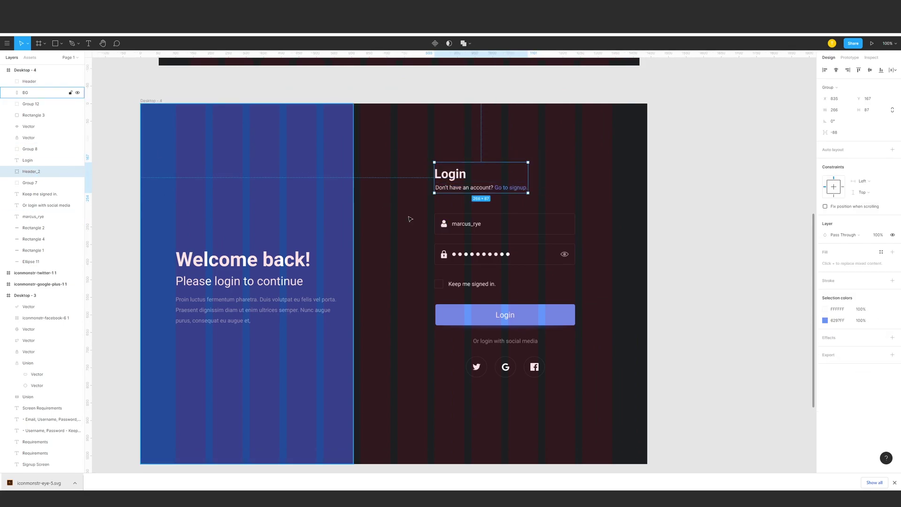
# - Group the username field's elements as Field 1 and the password field's elements as Field 2
pyautogui.moveTo(407, 221); pyautogui.dragTo(583, 233)
pyautogui.hotkey('ctrl', 'g')
pyautogui.doubleClick(33, 150)
pyautogui.write('Fe')
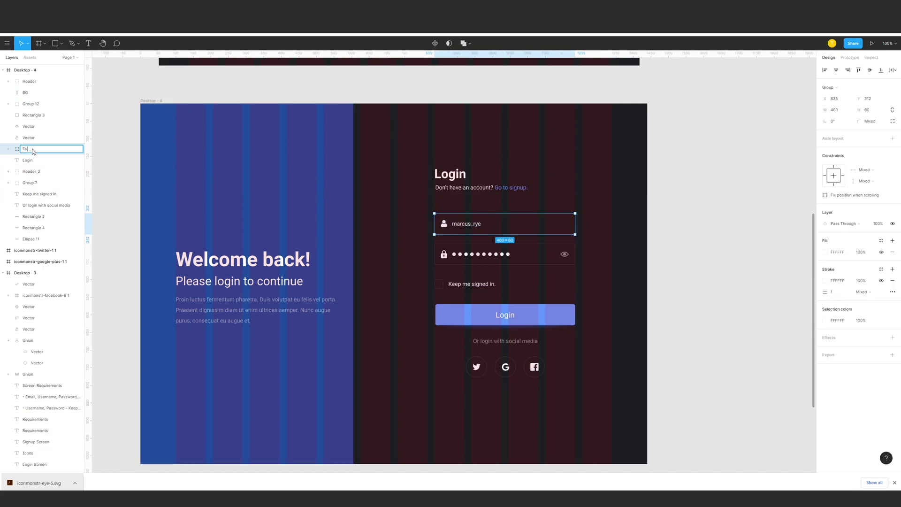
pyautogui.click(510, 263)
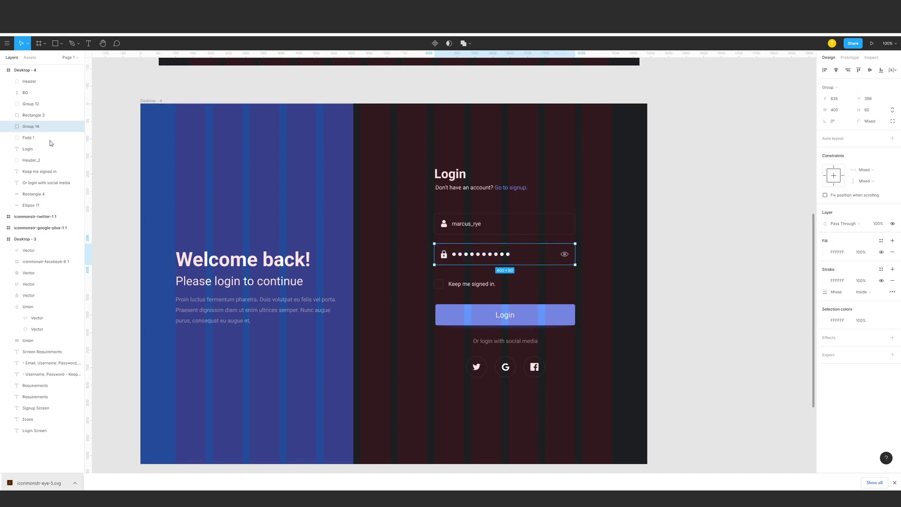
pyautogui.press('Return')
# - Group the checkbox with its label and name the group Keep Me Signed In
pyautogui.moveTo(404, 280); pyautogui.dragTo(511, 287)
pyautogui.hotkey('ctrl', 'g')
pyautogui.doubleClick(35, 117)
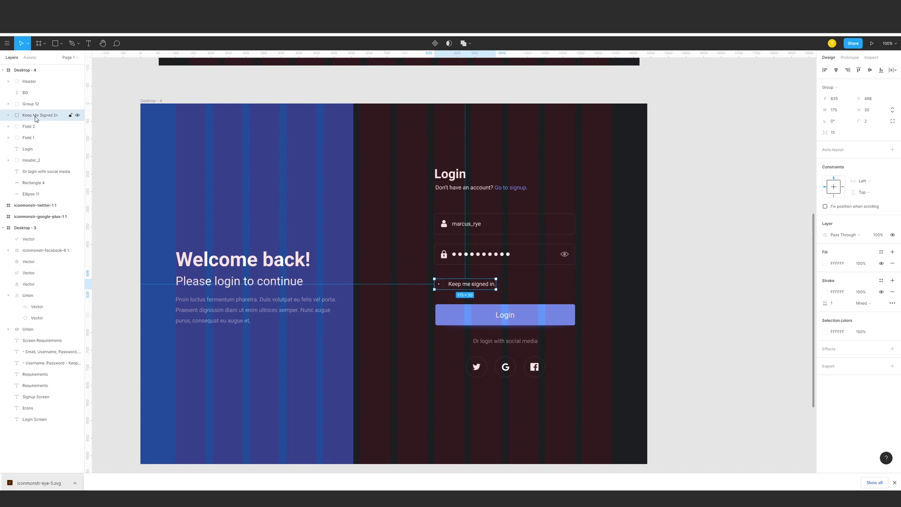
# - Group the Login button's parts as Button, and the social login line with its icons as Social Media
pyautogui.moveTo(622, 320); pyautogui.dragTo(593, 390)
pyautogui.hotkey('ctrl', 'g')
pyautogui.hotkey('ctrl', 'g')
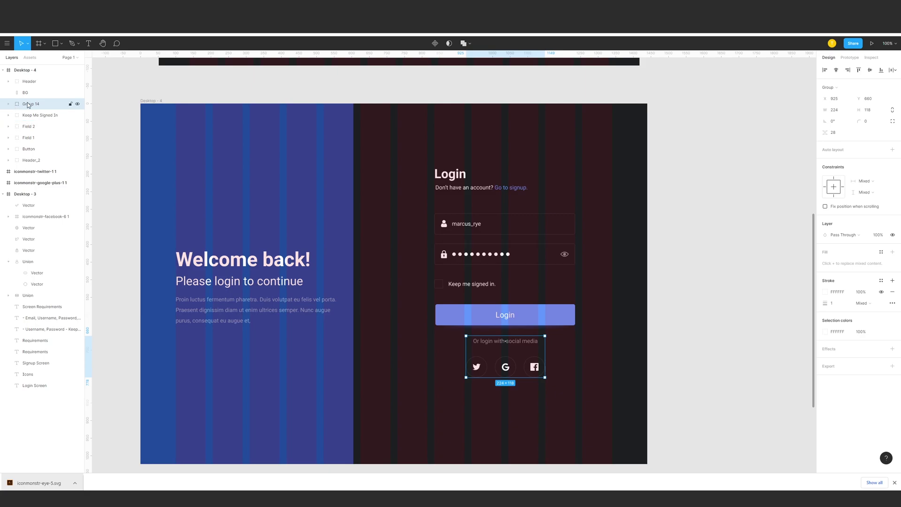
pyautogui.click(28, 105)
pyautogui.write('Social Media')
pyautogui.press('Return')
pyautogui.click(384, 251)
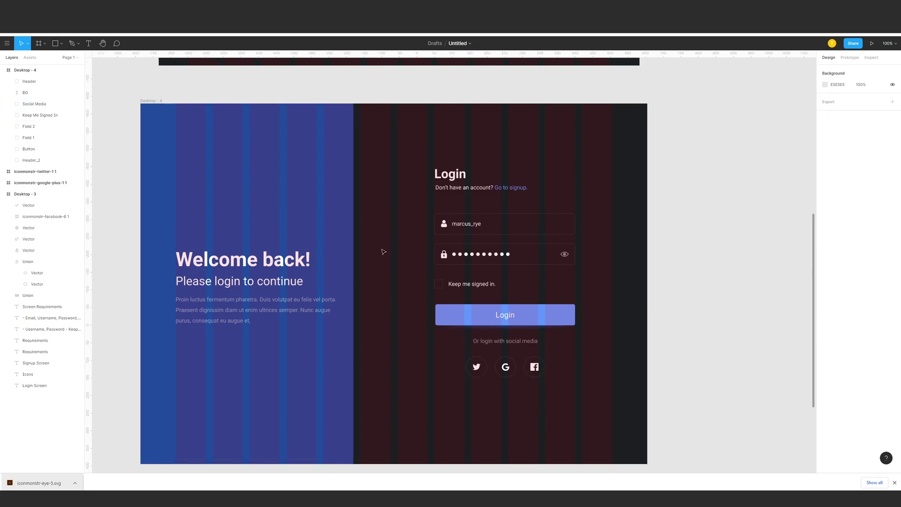
# - Duplicate the Desktop - 4 login frame and place the copy to its right
pyautogui.hotkey('ctrl', '-')
pyautogui.moveTo(307, 181); pyautogui.dragTo(454, 177)
pyautogui.click(593, 159)
pyautogui.moveTo(629, 360); pyautogui.dragTo(598, 241)
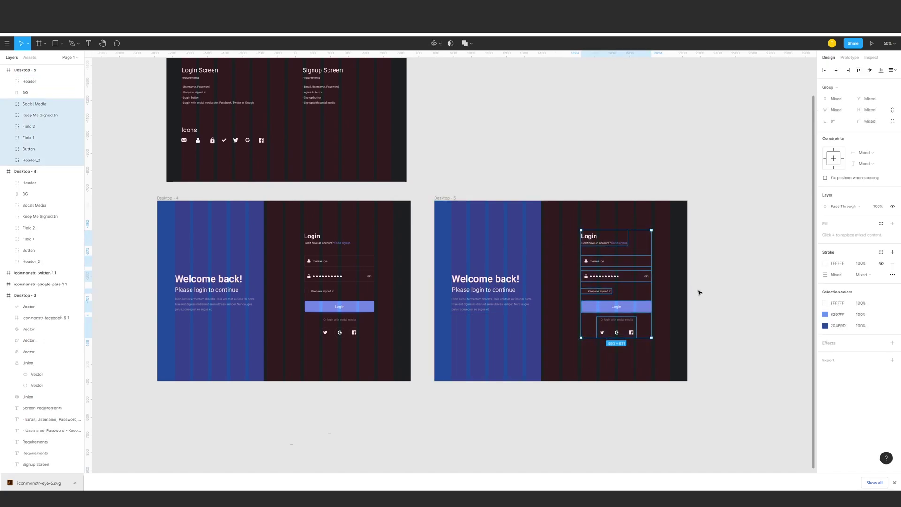
# - Group the blue panel and welcome text in the duplicate frame and align the group to the frame's right edge
pyautogui.moveTo(566, 393); pyautogui.dragTo(459, 240)
pyautogui.hotkey('ctrl', 'g')
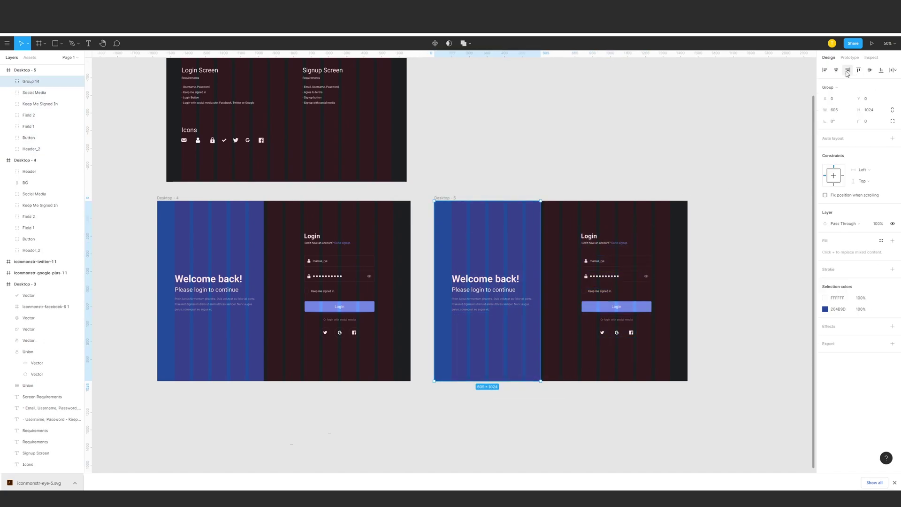
pyautogui.click(848, 70)
# - Remove the panel group, move the duplicate's login form to the second column's start, and paste the panel back on the right
pyautogui.press('Delete')
pyautogui.moveTo(663, 364); pyautogui.dragTo(480, 242)
pyautogui.press('Escape')
pyautogui.hotkey('ctrl', 'v')
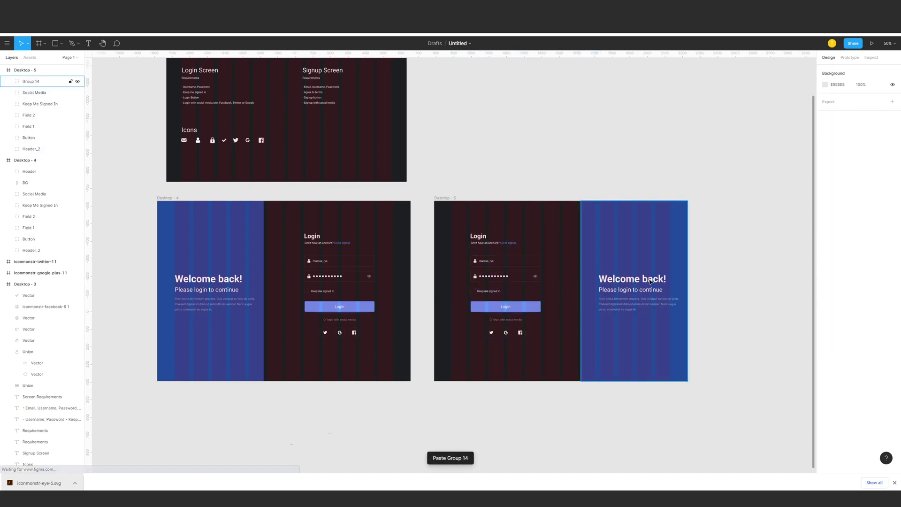
# - Narrow the placeholder paragraph in the duplicate frame's right panel to a width of 405
pyautogui.doubleClick(652, 305)
pyautogui.moveTo(684, 302); pyautogui.dragTo(669, 304)
pyautogui.hotkey('ctrl', 'z')
pyautogui.doubleClick(670, 303)
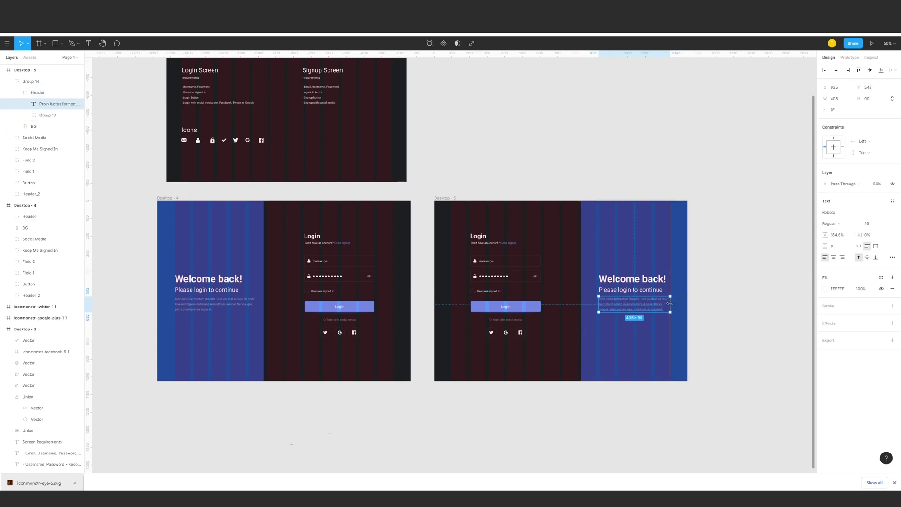
# - Set the width of the placeholder paragraph in the original Desktop - 4 frame to 405
pyautogui.click(248, 303)
pyautogui.doubleClick(248, 303)
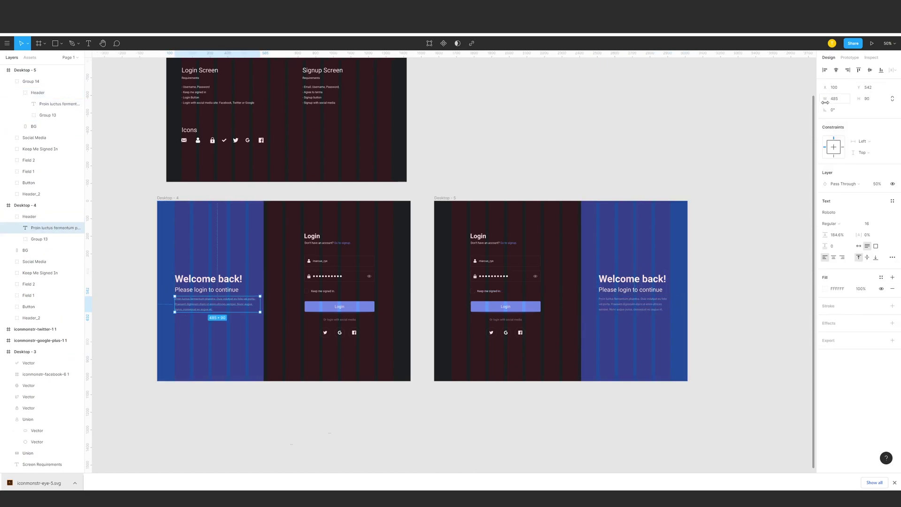
pyautogui.click(839, 99)
pyautogui.write('405')
pyautogui.press('Return')
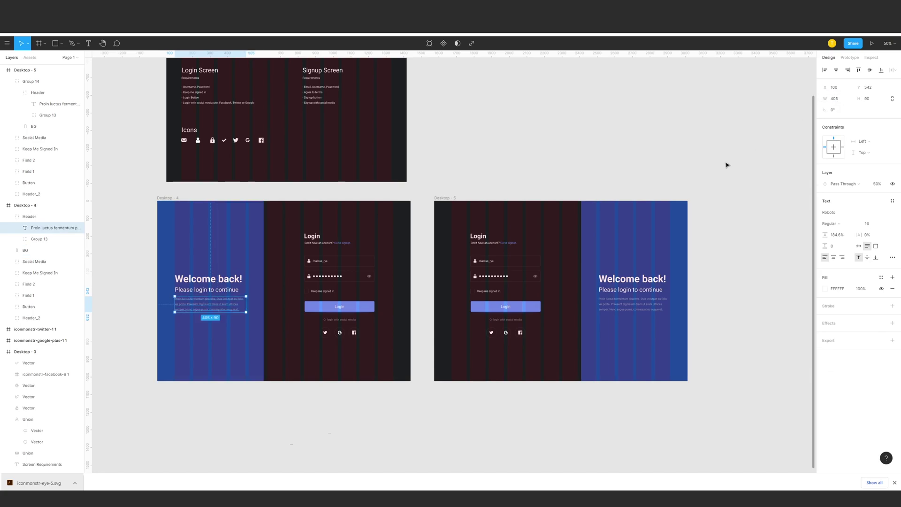
# - Change the Login heading in the Desktop - 5 frame to "Register"
pyautogui.click(726, 165)
pyautogui.hotkey('ctrl', '+')
pyautogui.moveTo(627, 179); pyautogui.dragTo(527, 172)
pyautogui.hscroll(-3, 517, 188)
pyautogui.doubleClick(457, 211)
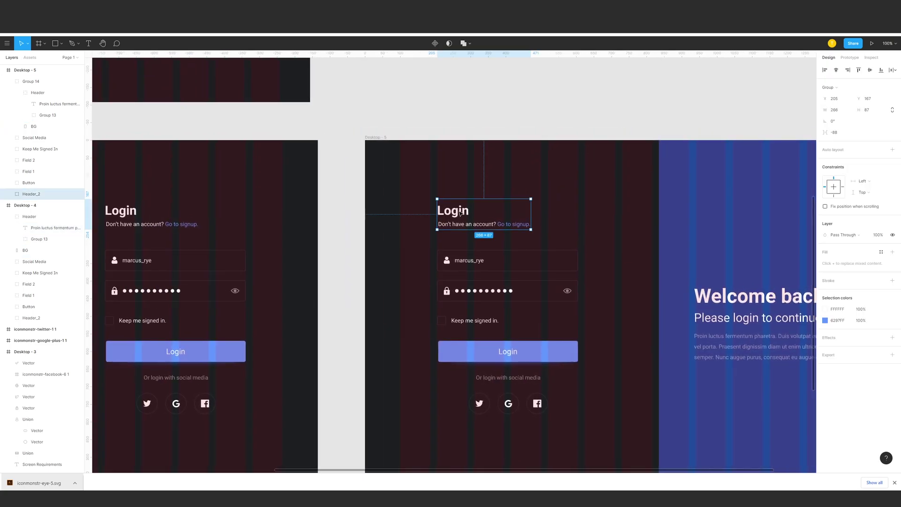
pyautogui.write('Sign in')
pyautogui.hotkey('ctrl', 'a')
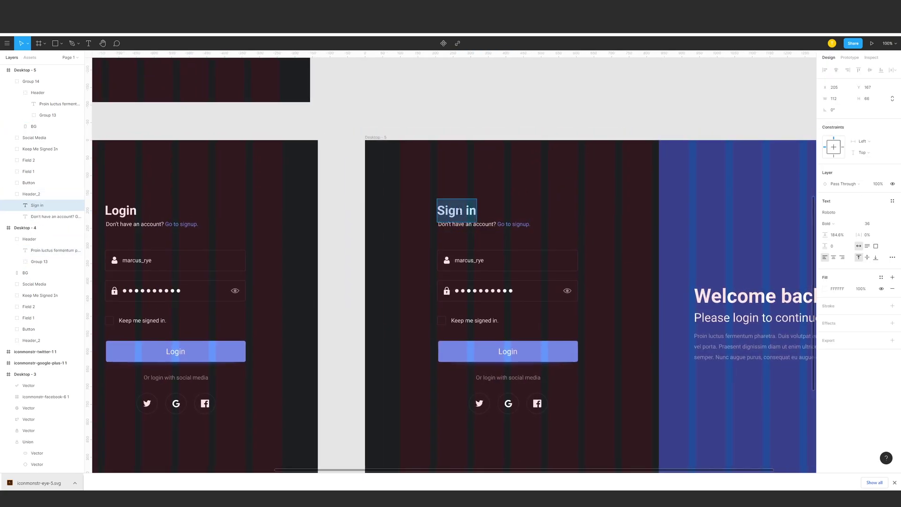
pyautogui.write('Register')
pyautogui.press('Escape')
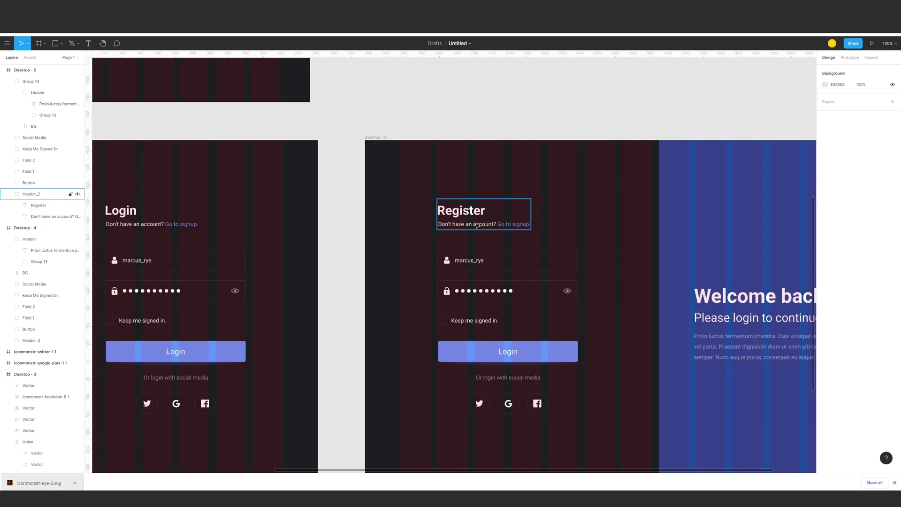
# - Edit the line under the Register heading to read "Already have an account? Go to login."
pyautogui.click(491, 225)
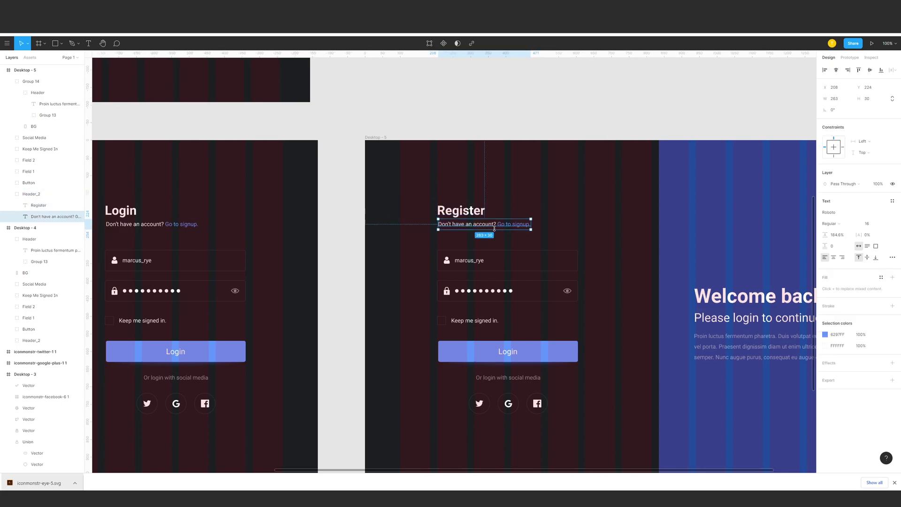
pyautogui.doubleClick(491, 225)
pyautogui.click(492, 224)
pyautogui.moveTo(495, 224); pyautogui.dragTo(407, 227)
pyautogui.write('Already')
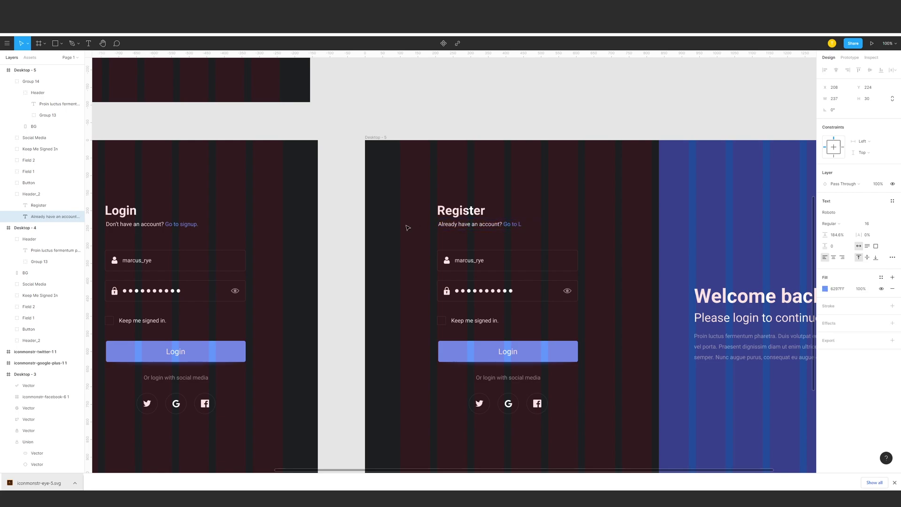
pyautogui.click(573, 234)
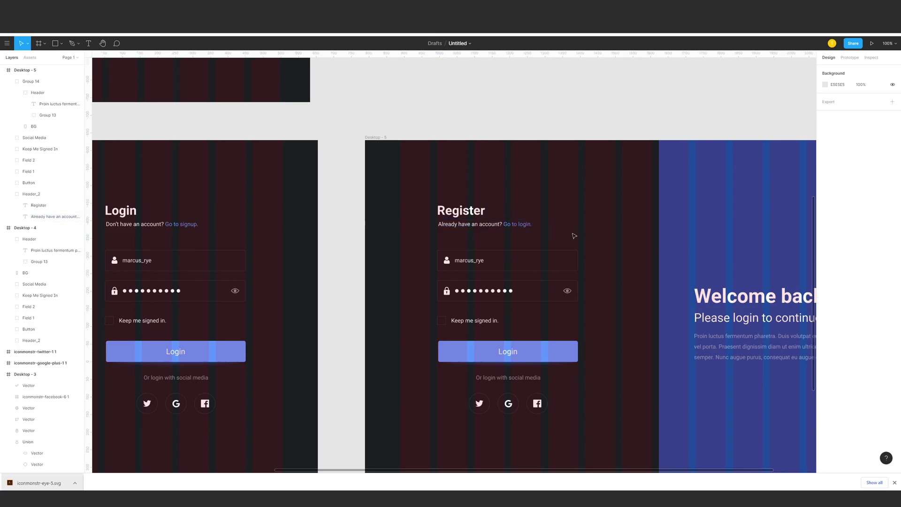
# - Move the Register form's keep-signed-in checkbox, button and social media groups down about 110 px
pyautogui.moveTo(572, 234); pyautogui.dragTo(546, 194)
pyautogui.hotkey('ctrl', '-')
pyautogui.moveTo(418, 267); pyautogui.dragTo(514, 314)
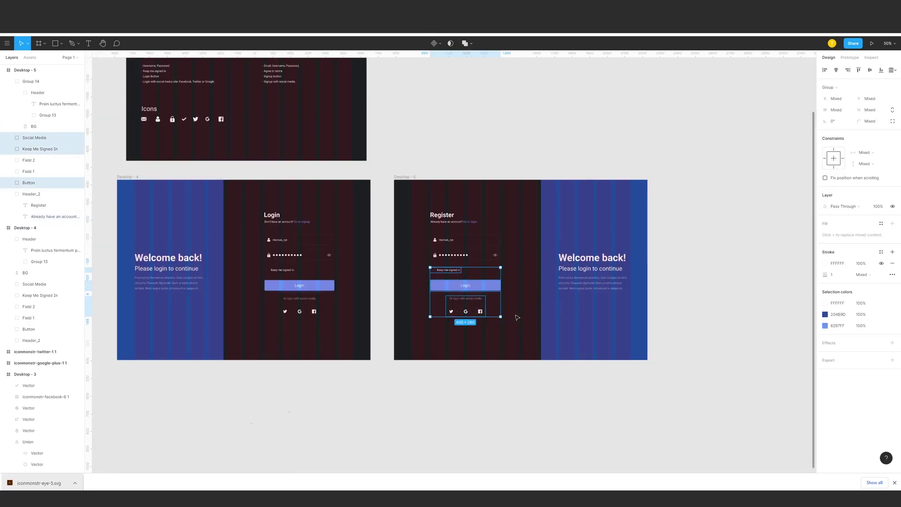
pyautogui.hotkey('shift', 'Down')
pyautogui.hotkey('shift', 'Down')
pyautogui.hotkey('shift', 'Down')
pyautogui.hotkey('shift', 'Down')
pyautogui.hotkey('shift', 'Down')
pyautogui.hotkey('shift', 'Down')
pyautogui.hotkey('shift', 'Down')
pyautogui.hotkey('shift', 'Down')
pyautogui.hotkey('shift', 'Down')
pyautogui.hotkey('shift', 'Down')
pyautogui.hotkey('shift', 'Down')
# - Place copies of the username and password fields below the Register form's first field and remove the old password field
pyautogui.hotkey('ctrl', '+')
pyautogui.moveTo(591, 268); pyautogui.dragTo(406, 237)
pyautogui.moveTo(396, 210); pyautogui.dragTo(559, 235)
pyautogui.moveTo(565, 262)
pyautogui.mouseDown()
pyautogui.moveTo(396, 236)
pyautogui.moveTo(568, 266)
pyautogui.mouseUp()
pyautogui.click(455, 224)
pyautogui.moveTo(443, 227); pyautogui.dragTo(577, 261)
pyautogui.hotkey('ctrl', 'z')
pyautogui.hotkey('ctrl', 'x')
pyautogui.press('Delete')
pyautogui.hotkey('ctrl', 'v')
pyautogui.click(601, 215)
# - Change the text of the Register form's first field to "Email"
pyautogui.click(439, 219)
pyautogui.doubleClick(438, 218)
pyautogui.write('Email')
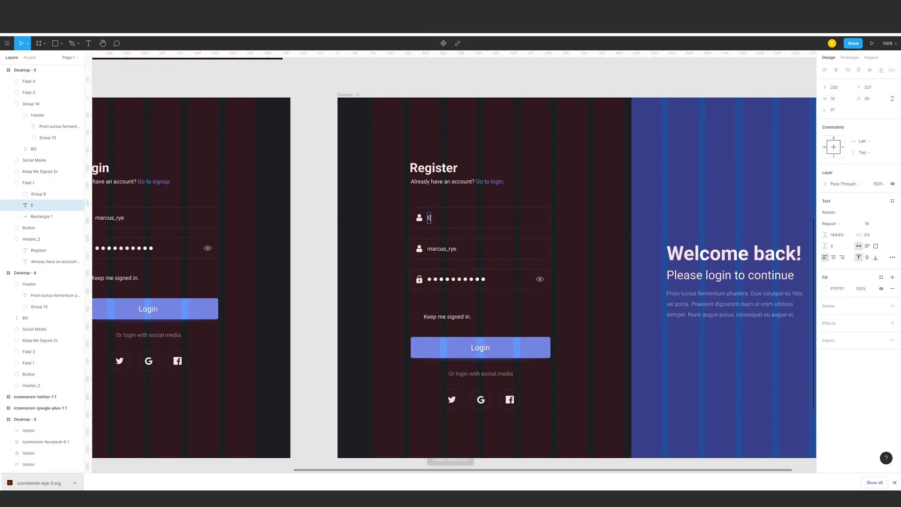
pyautogui.press('Escape')
# - Replace the user icon in the Email field with a copy of the envelope icon from the Icons row
pyautogui.moveTo(349, 158); pyautogui.dragTo(766, 407)
pyautogui.click(254, 225)
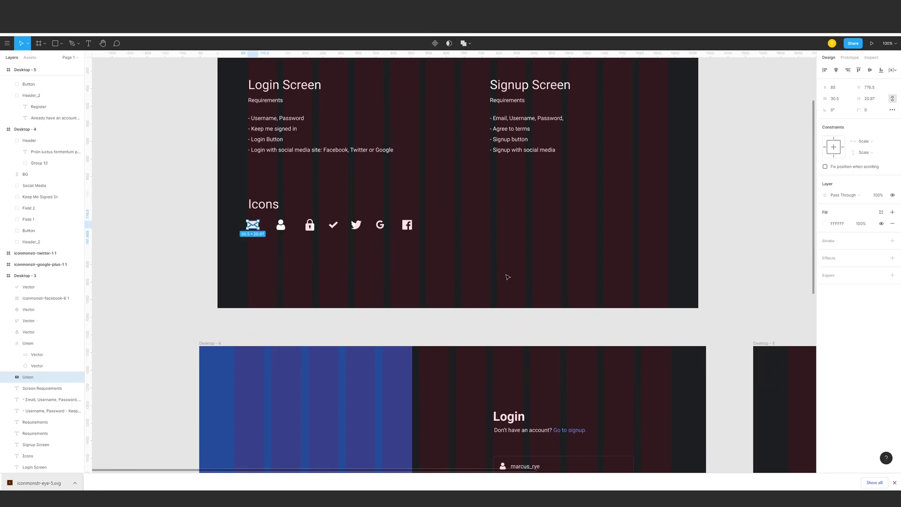
pyautogui.moveTo(798, 325); pyautogui.dragTo(539, 169)
pyautogui.hotkey('ctrl', '+')
pyautogui.hotkey('ctrl', 'v')
pyautogui.moveTo(451, 265); pyautogui.dragTo(496, 334)
pyautogui.hotkey('ctrl', 'x')
pyautogui.doubleClick(491, 338)
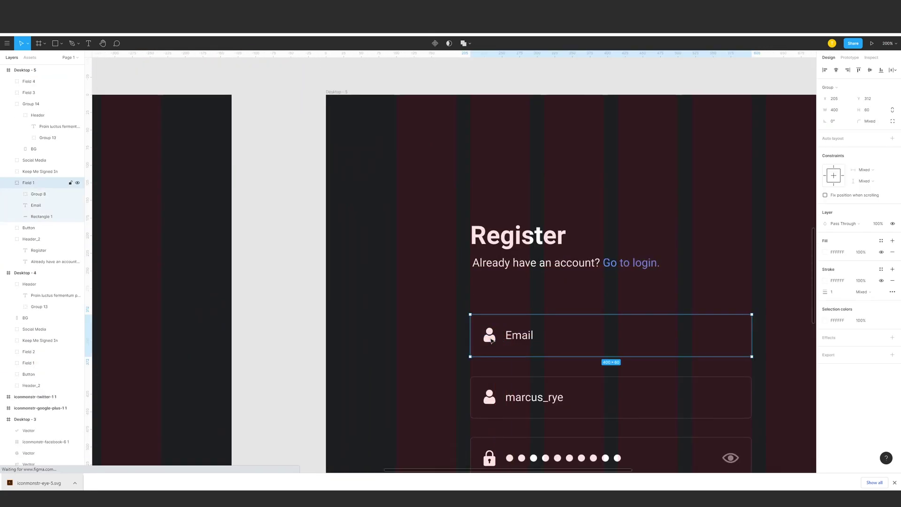
pyautogui.press('Delete')
pyautogui.hotkey('ctrl', 'v')
pyautogui.click(548, 303)
pyautogui.click(490, 335)
pyautogui.press('Escape')
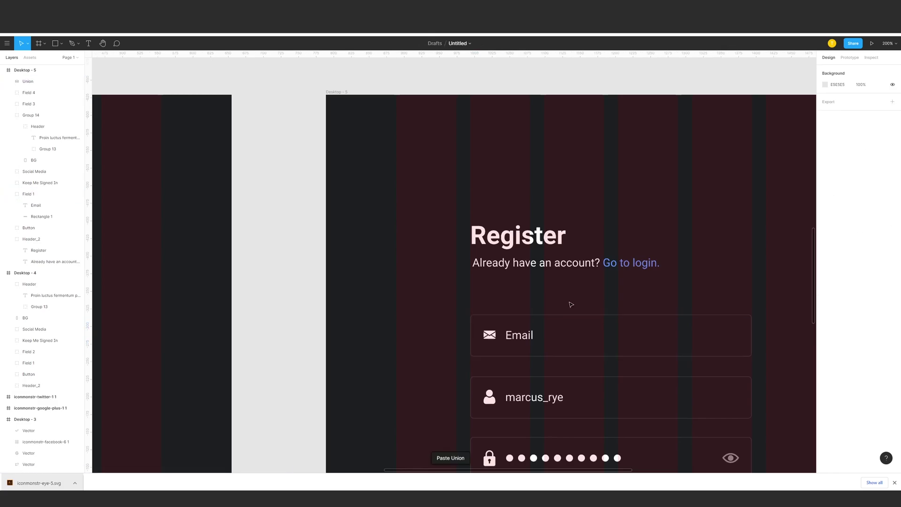
pyautogui.hotkey('shift', '0')
pyautogui.click(488, 300)
pyautogui.doubleClick(488, 300)
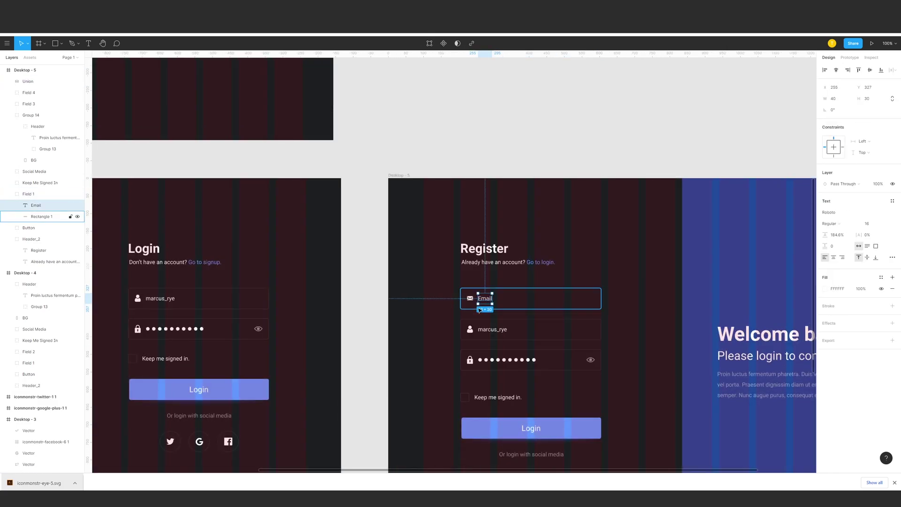
pyautogui.click(651, 297)
pyautogui.moveTo(661, 313); pyautogui.dragTo(614, 243)
# - Compare the layer names of the input fields in the Login and Register frames
pyautogui.click(437, 233)
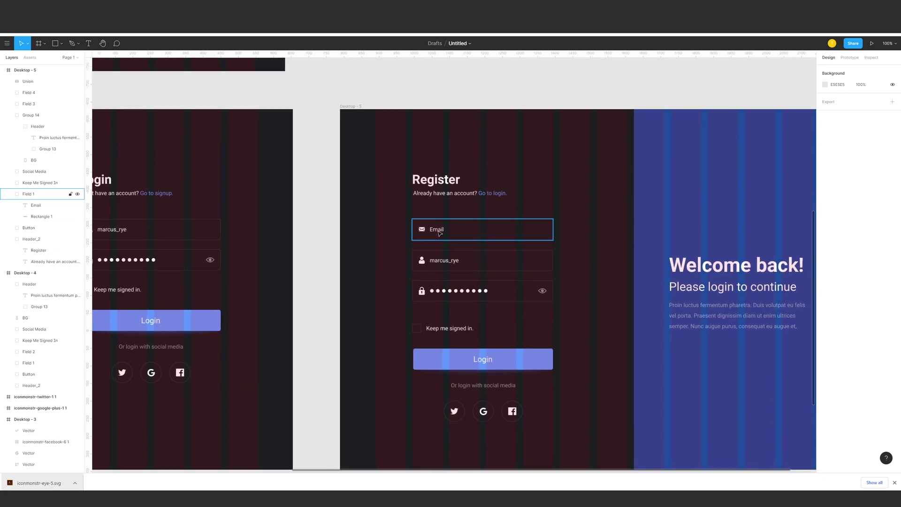
pyautogui.click(433, 264)
pyautogui.click(436, 294)
pyautogui.moveTo(377, 295); pyautogui.dragTo(492, 295)
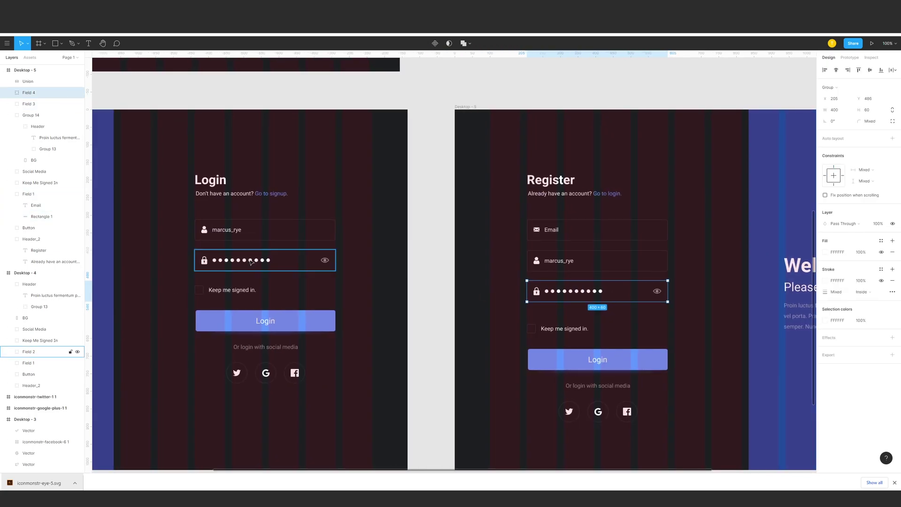
pyautogui.click(248, 260)
pyautogui.click(248, 236)
pyautogui.click(238, 230)
pyautogui.press('Escape')
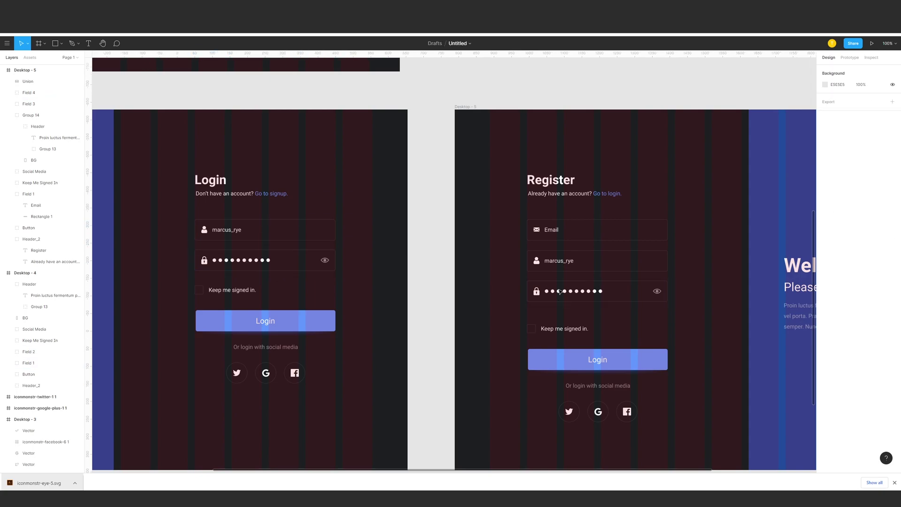
pyautogui.click(560, 292)
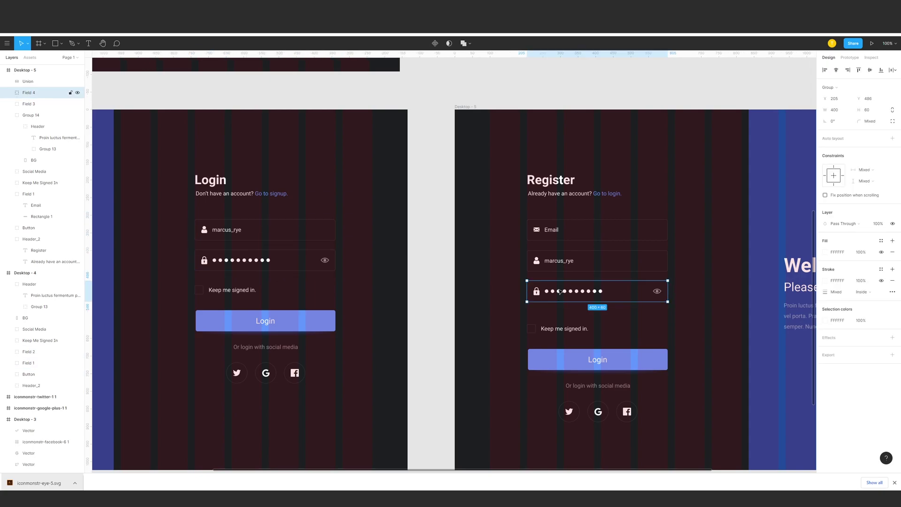
pyautogui.click(244, 262)
pyautogui.press('Escape')
# - Rename the Register form's password field group to Field 2, the username group to Field 1 and the Email group to Field 3
pyautogui.click(574, 296)
pyautogui.doubleClick(41, 93)
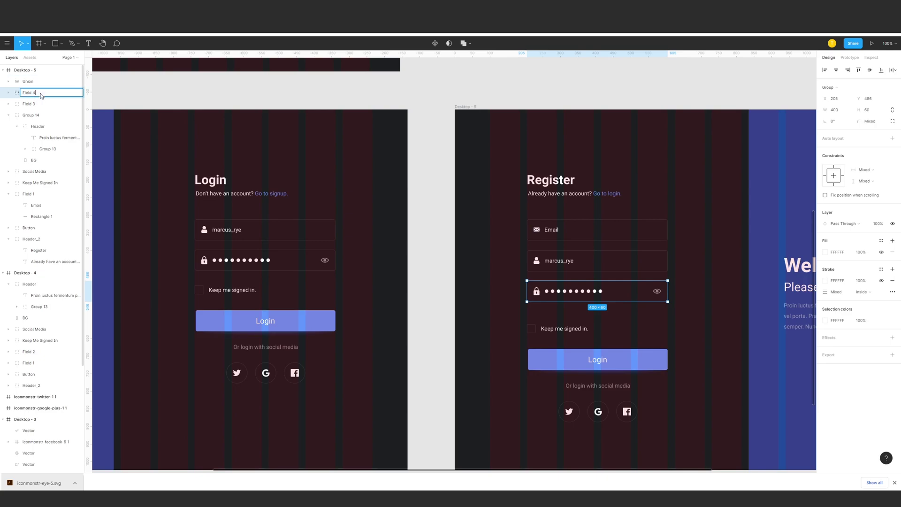
pyautogui.press('Return')
pyautogui.press('Escape')
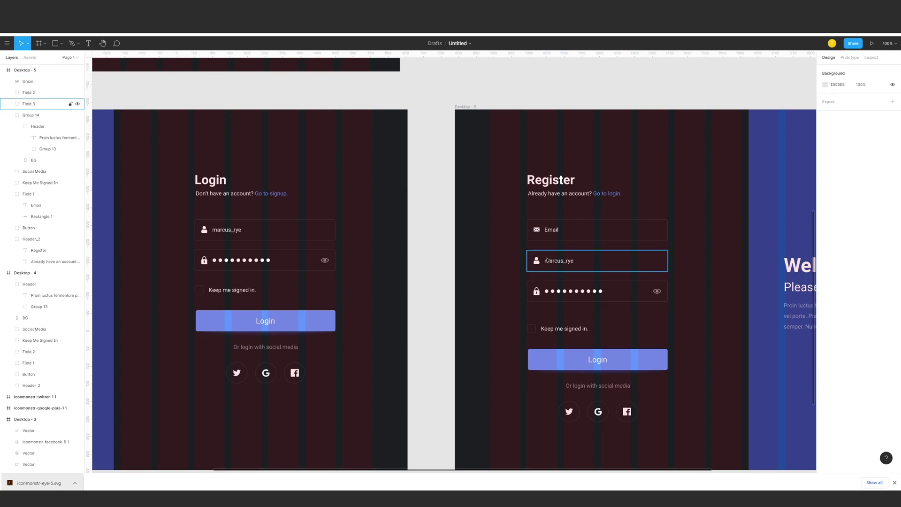
pyautogui.click(37, 104)
pyautogui.doubleClick(38, 105)
pyautogui.press('Return')
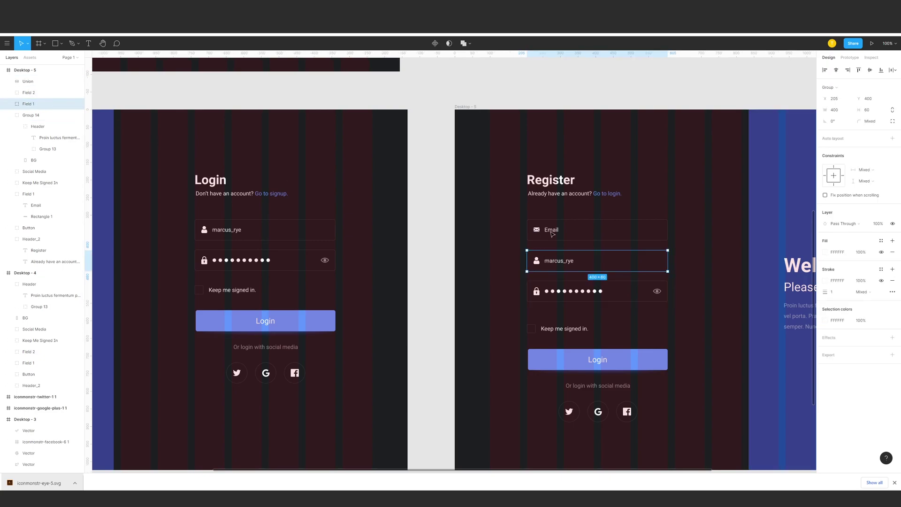
pyautogui.click(32, 193)
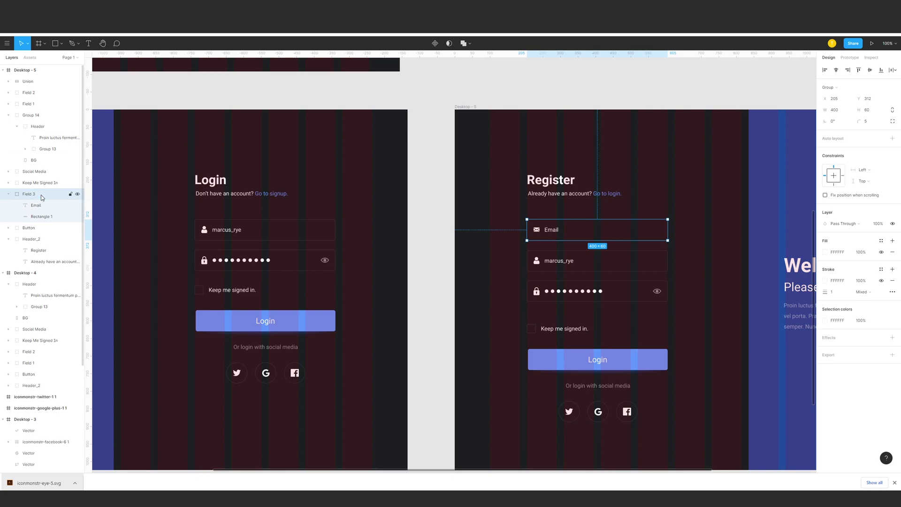
pyautogui.click(473, 334)
# - Change the Register checkbox label to "Agree with our Term and Agreements" and color "Term and Agreements" with the document's light blue 6297FF
pyautogui.hscroll(3, 410, 318)
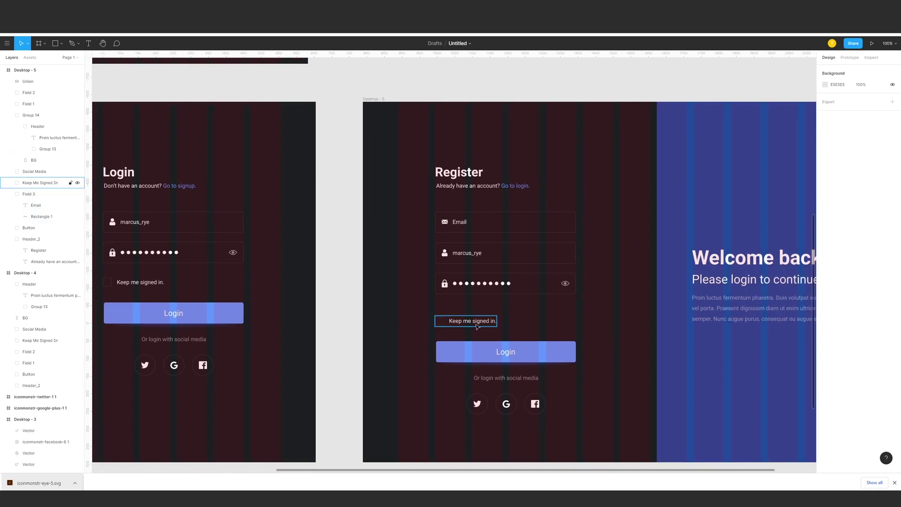
pyautogui.doubleClick(475, 323)
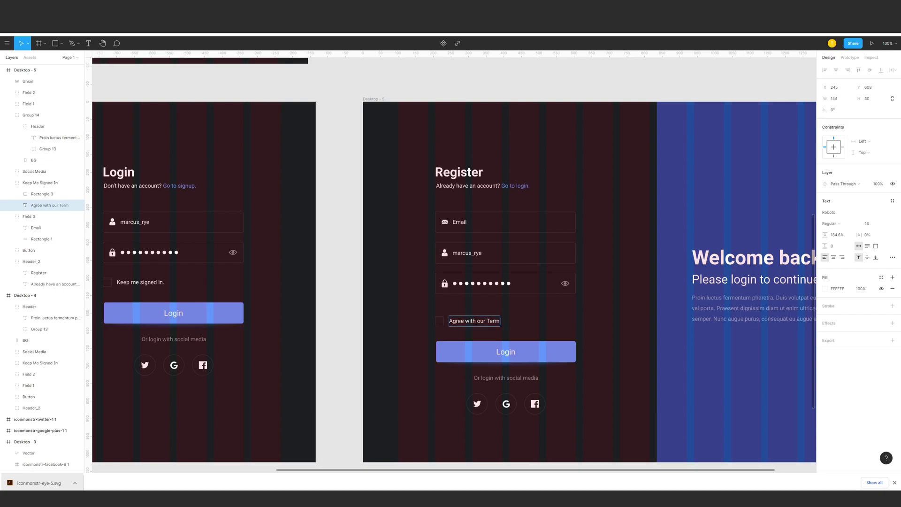
pyautogui.doubleClick(488, 321)
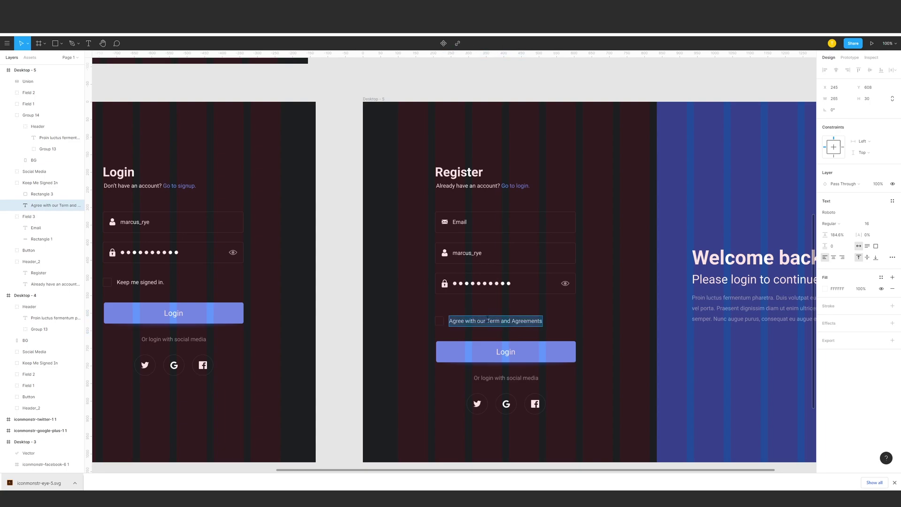
pyautogui.moveTo(486, 321); pyautogui.dragTo(510, 321)
pyautogui.click(825, 289)
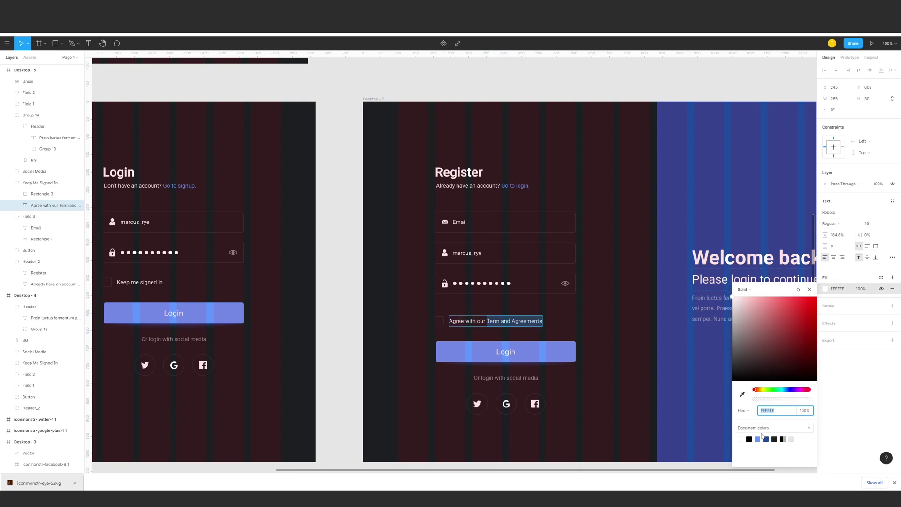
pyautogui.click(757, 439)
pyautogui.click(625, 348)
# - Copy the check mark from the Icons row and place it over the Register form's terms checkbox
pyautogui.moveTo(625, 348); pyautogui.dragTo(754, 387)
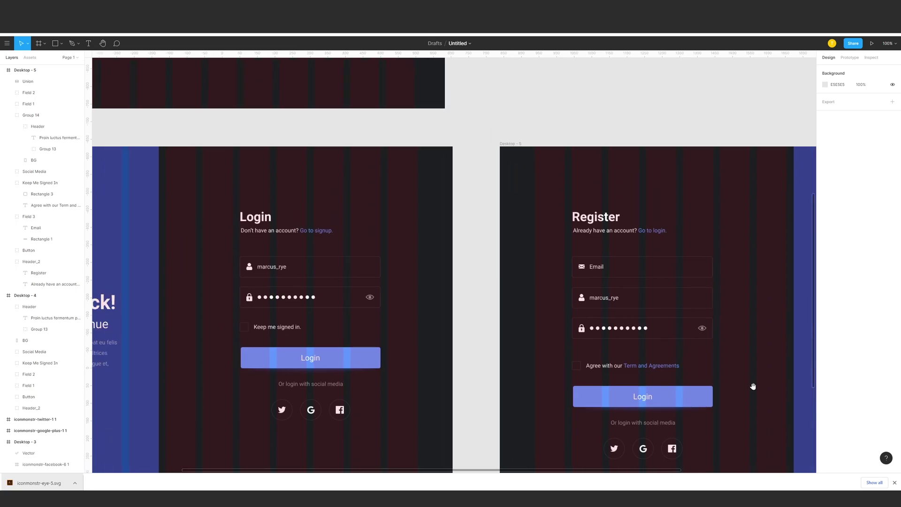
pyautogui.moveTo(451, 225); pyautogui.dragTo(741, 381)
pyautogui.click(372, 181)
pyautogui.scroll(-5, 557, 260)
pyautogui.hscroll(8, 558, 260)
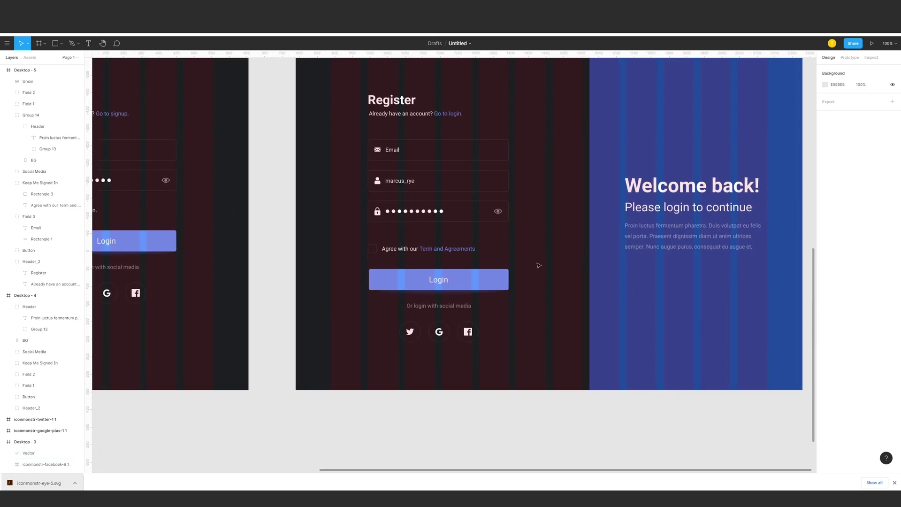
pyautogui.hotkey('ctrl', 'v')
pyautogui.moveTo(456, 257); pyautogui.dragTo(376, 244)
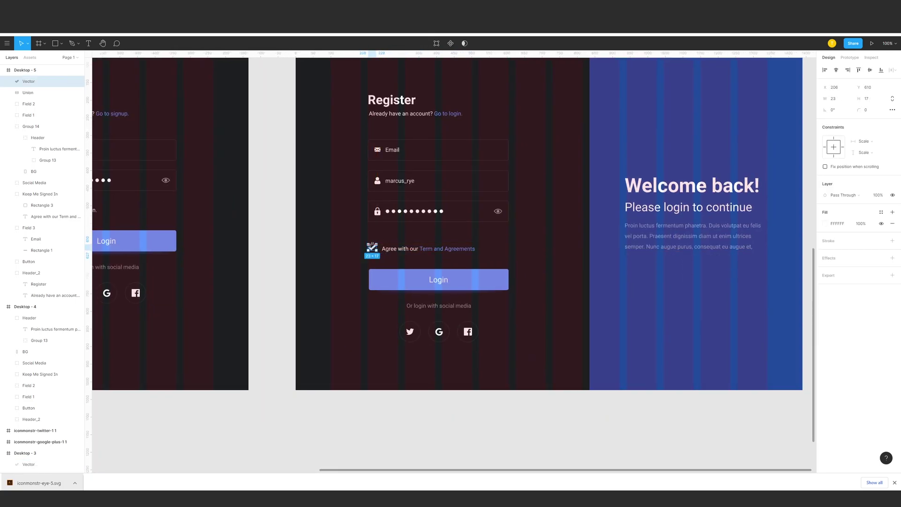
# - Scale the check mark proportionally to a height of 10 and center it in the terms checkbox
pyautogui.doubleClick(371, 247)
pyautogui.hotkey('ctrl', '+')
pyautogui.press('Escape')
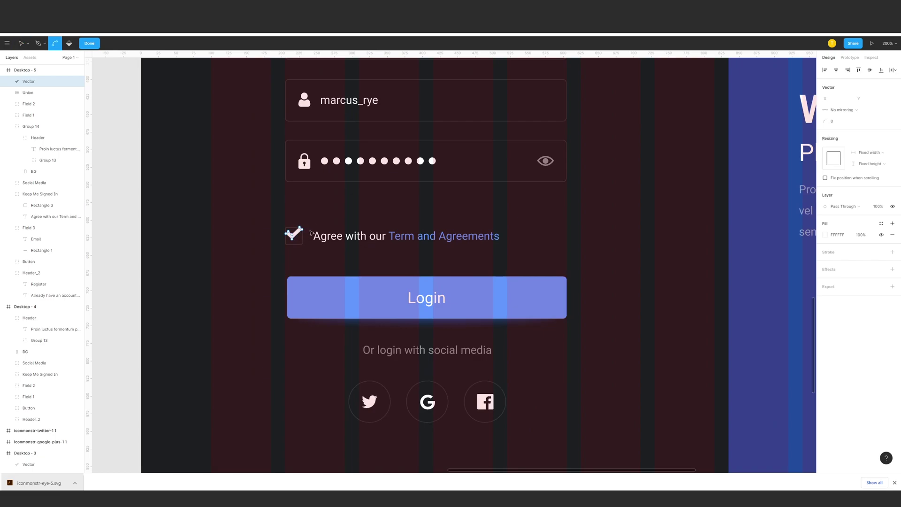
pyautogui.click(878, 102)
pyautogui.write('8')
pyautogui.press('Return')
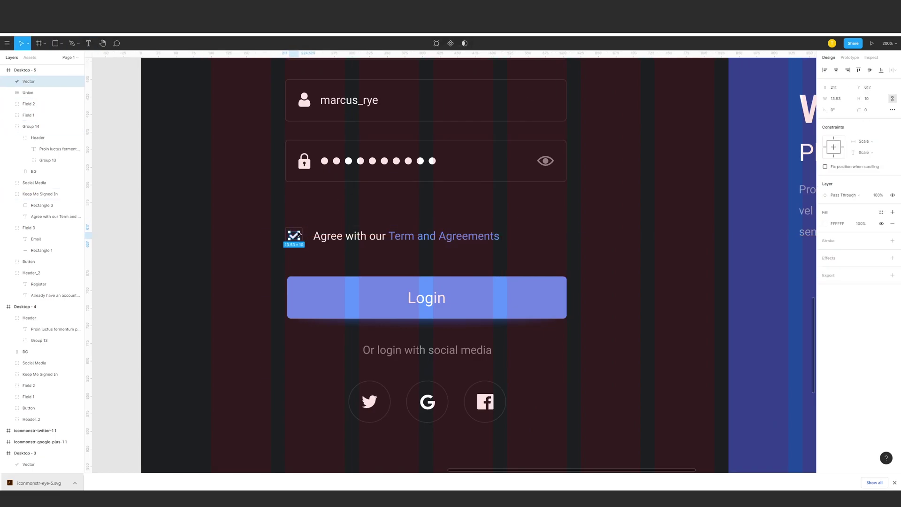
# - Remove the terms checkbox's stroke, give it a 6297FF fill and set its layer opacity to 100%
pyautogui.click(301, 229)
pyautogui.click(892, 230)
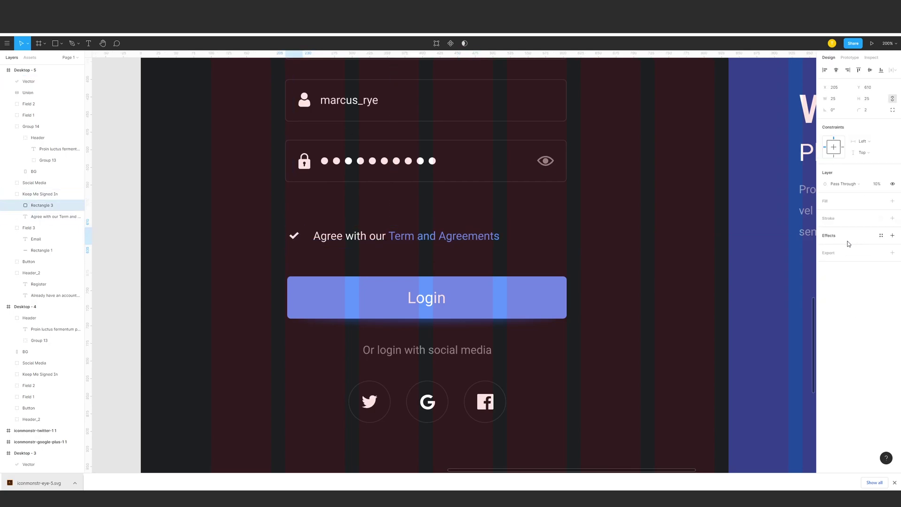
pyautogui.click(892, 201)
pyautogui.click(825, 213)
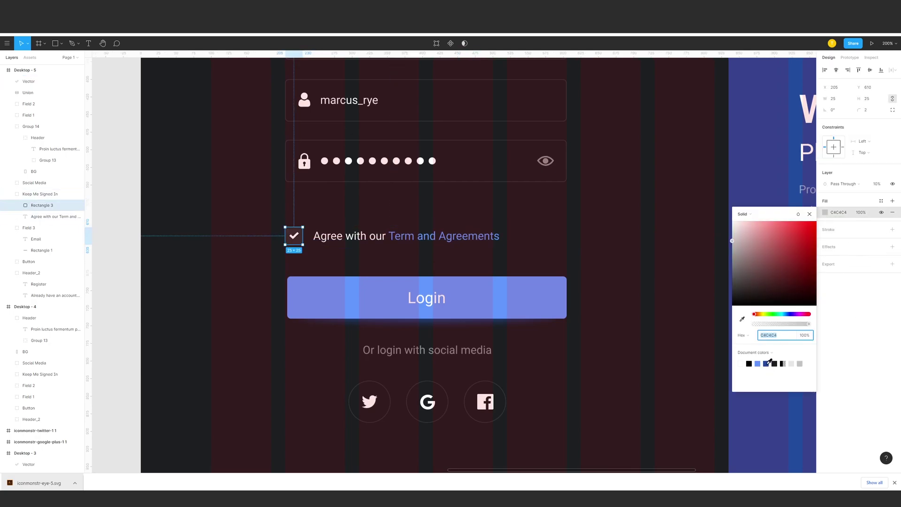
pyautogui.click(760, 362)
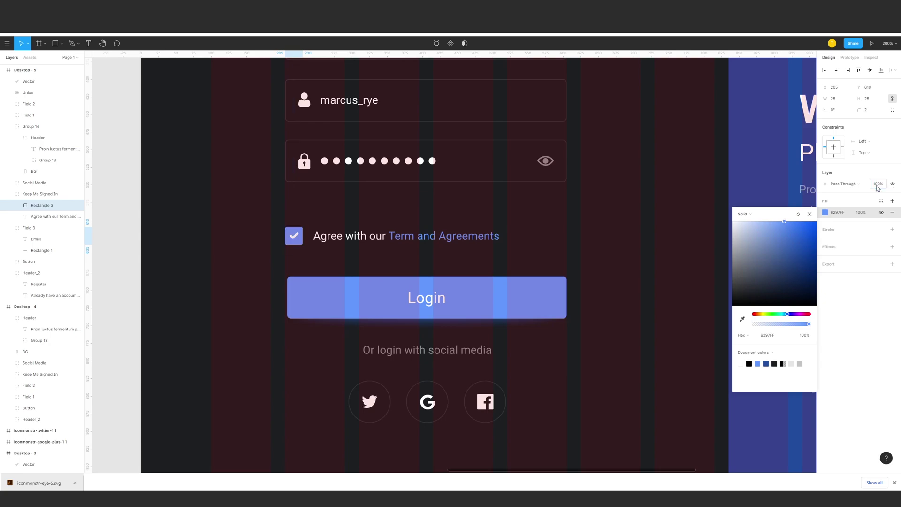
pyautogui.click(317, 215)
# - Change the Register form's button label to "Sign Up", center-align its text and center it horizontally on the button
pyautogui.hotkey('ctrl', '-')
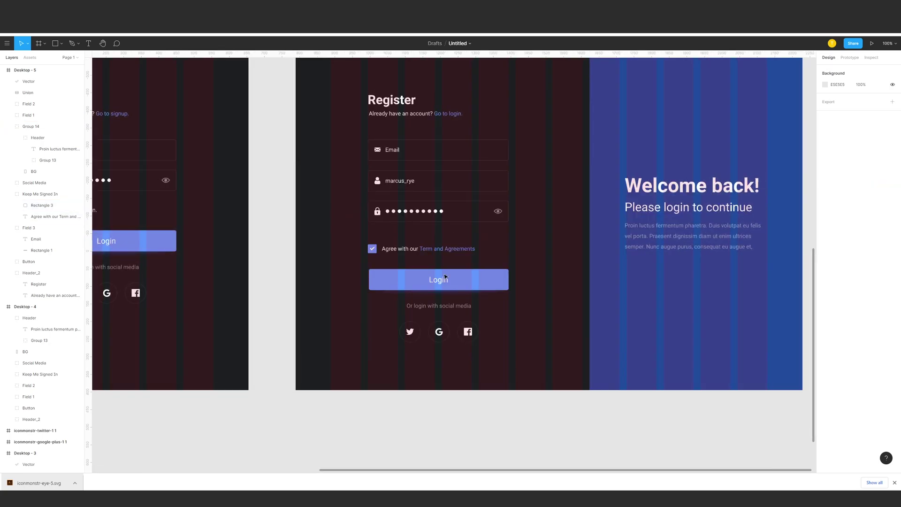
pyautogui.doubleClick(439, 280)
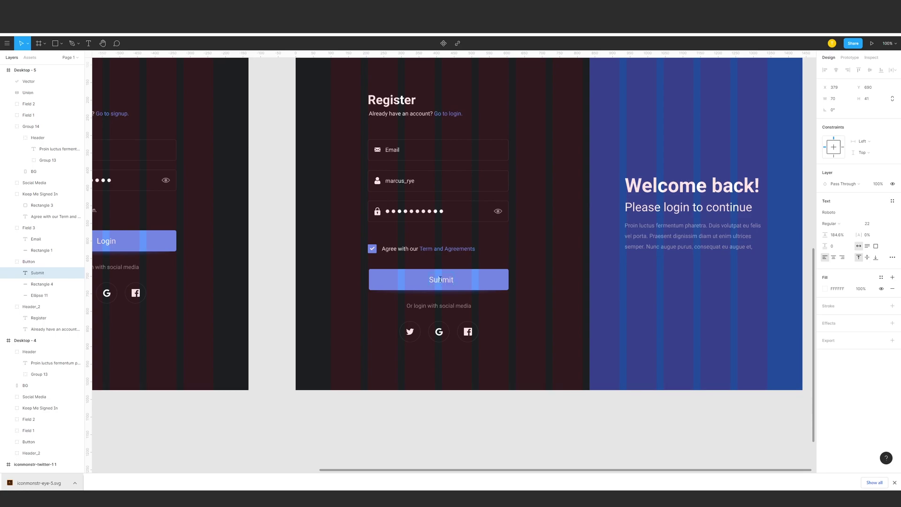
pyautogui.write('Sign Up')
pyautogui.click(491, 281)
pyautogui.click(833, 257)
pyautogui.keyDown('shift'); pyautogui.click(491, 281); pyautogui.keyUp('shift')
pyautogui.click(836, 70)
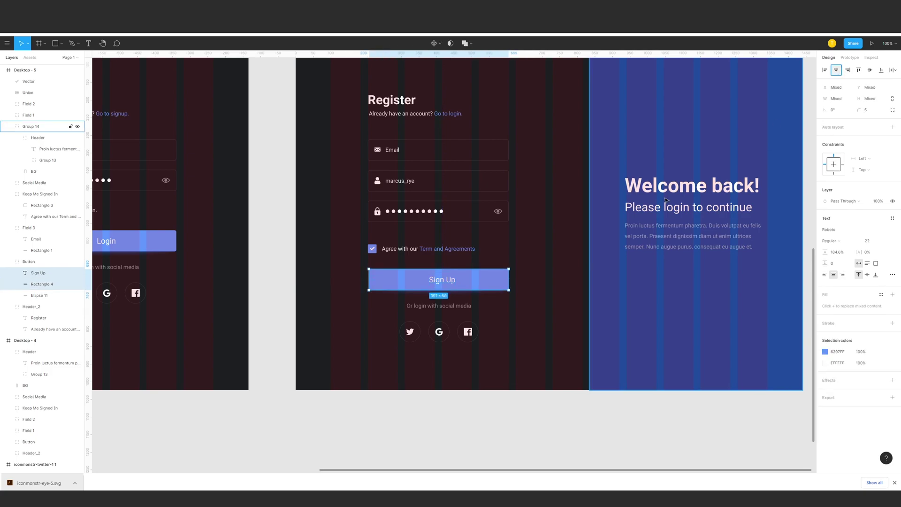
# - Group the Register form's three input fields and select the group with the first Login field to compare their vertical positions
pyautogui.click(535, 278)
pyautogui.moveTo(535, 278); pyautogui.dragTo(585, 314)
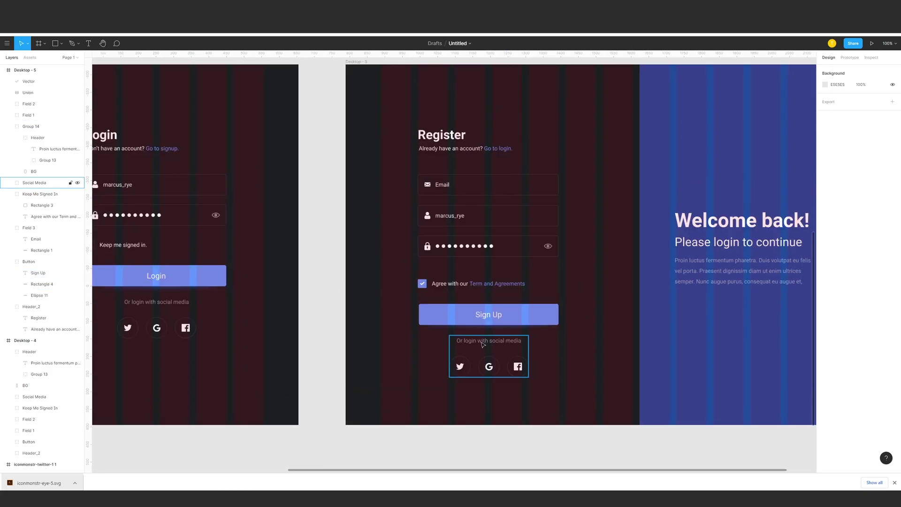
pyautogui.moveTo(585, 222); pyautogui.dragTo(680, 272)
pyautogui.moveTo(488, 222); pyautogui.dragTo(676, 308)
pyautogui.hotkey('ctrl', 'g')
pyautogui.keyDown('shift'); pyautogui.click(289, 226); pyautogui.keyUp('shift')
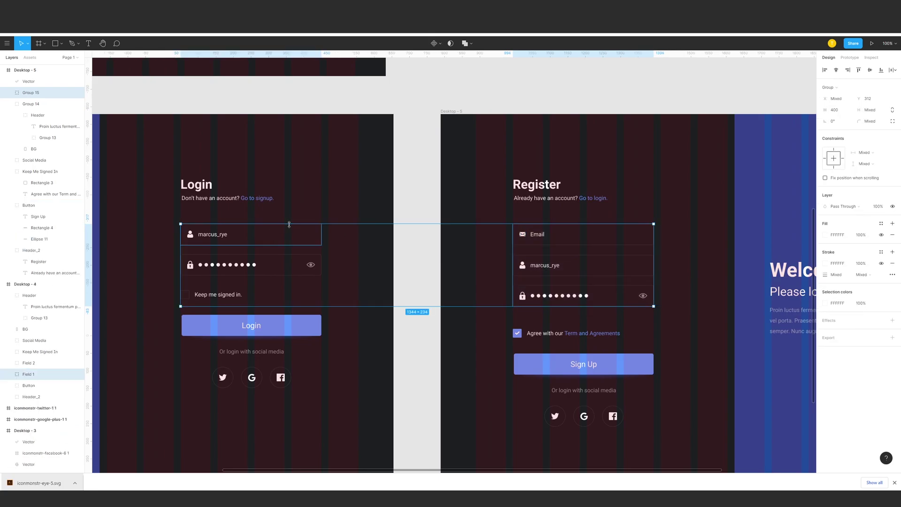
pyautogui.click(677, 270)
# - Replace the signup panel's heading with "Signup for an account" over two lines and move it up above the subheading
pyautogui.moveTo(613, 249); pyautogui.dragTo(467, 254)
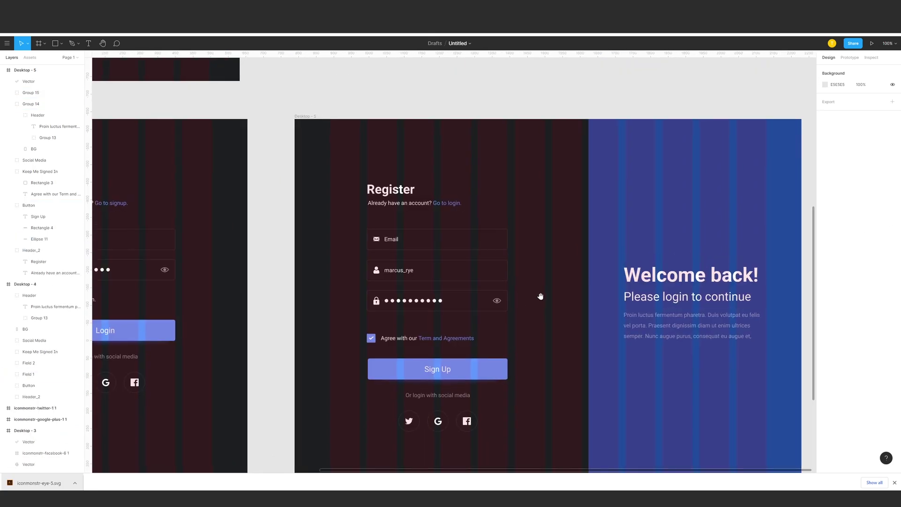
pyautogui.doubleClick(729, 277)
pyautogui.doubleClick(729, 277)
pyautogui.doubleClick(730, 276)
pyautogui.write('Signup for')
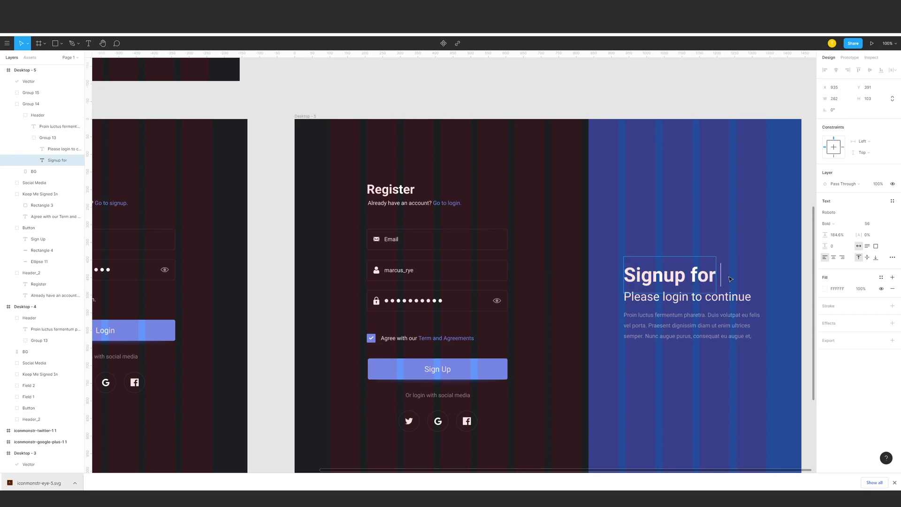
pyautogui.write(' an')
pyautogui.press('Return')
pyautogui.write('accou')
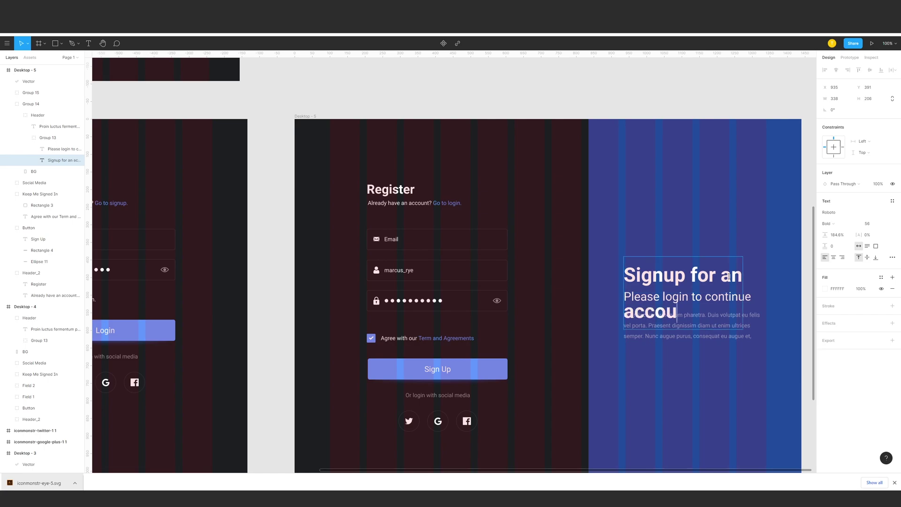
pyautogui.write('nt')
pyautogui.press('Escape')
pyautogui.moveTo(729, 276); pyautogui.dragTo(704, 241)
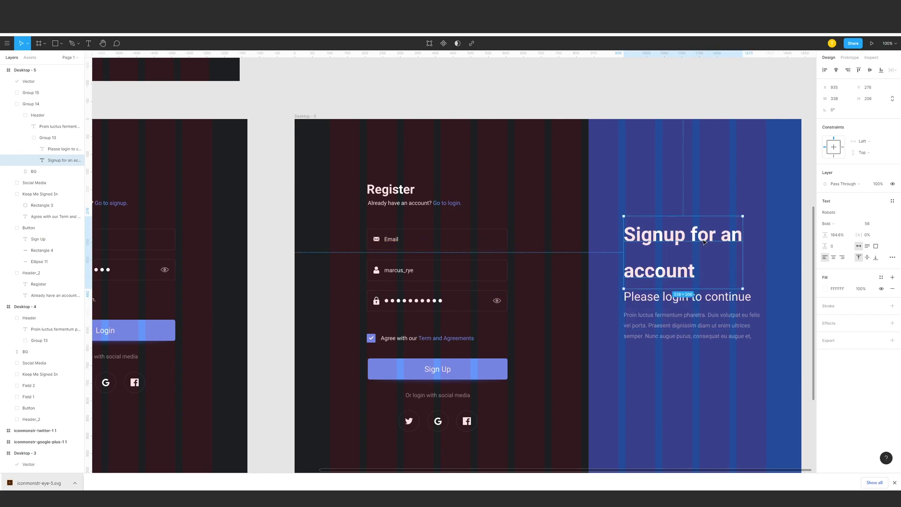
# - Try to tighten the signup heading's line spacing by lowering its line height, down to 0
pyautogui.press('Down')
pyautogui.press('Down')
pyautogui.press('Down')
pyautogui.press('Down')
pyautogui.press('Down')
pyautogui.press('Down')
pyautogui.press('Down')
pyautogui.press('Down')
pyautogui.press('Down')
pyautogui.press('Down')
pyautogui.press('Down')
pyautogui.press('Down')
pyautogui.press('Down')
pyautogui.press('Down')
pyautogui.press('Down')
pyautogui.press('Down')
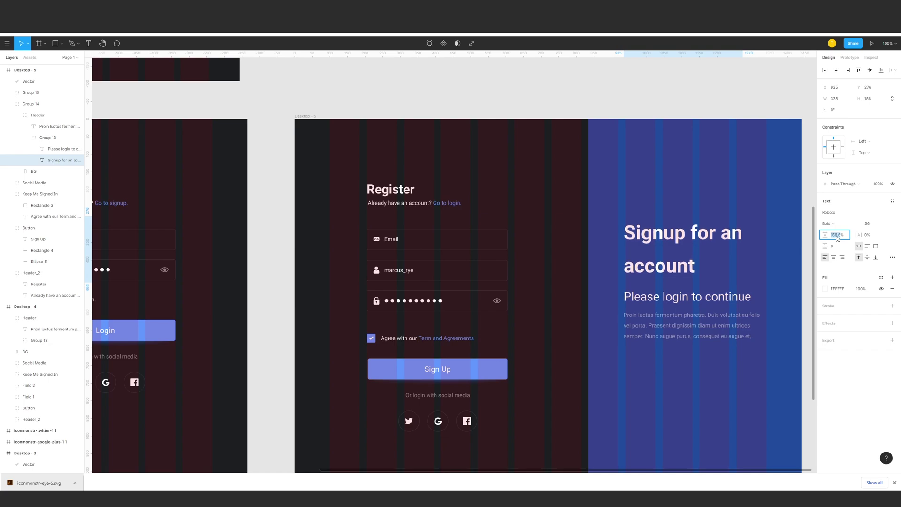
pyautogui.write('0')
pyautogui.press('Return')
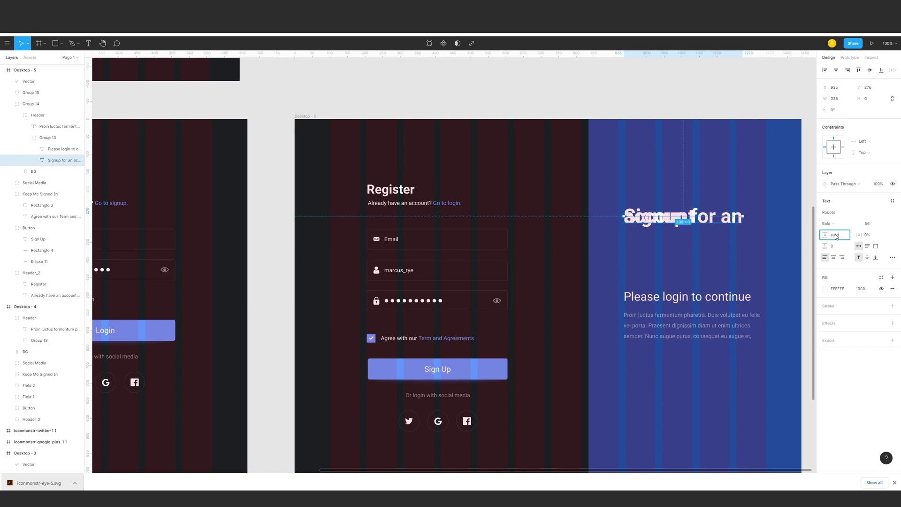
# - Set the signup heading's line height to Auto and move the heading down to Y 335, just above the subheading
pyautogui.write('auto')
pyautogui.press('Return')
pyautogui.click(808, 235)
pyautogui.click(676, 233)
pyautogui.doubleClick(686, 234)
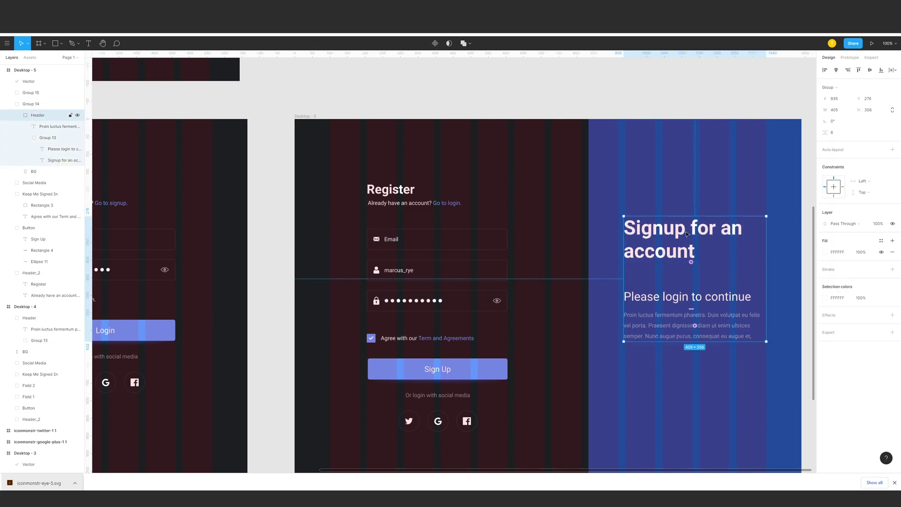
pyautogui.click(686, 234)
pyautogui.moveTo(686, 233); pyautogui.dragTo(685, 254)
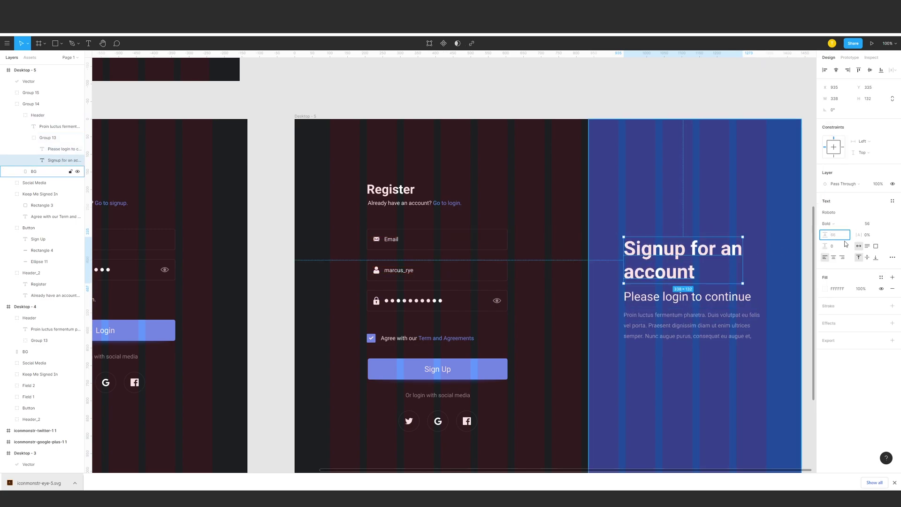
# - Replace the signup panel's subheading with "Complete fields to proceed"
pyautogui.click(674, 297)
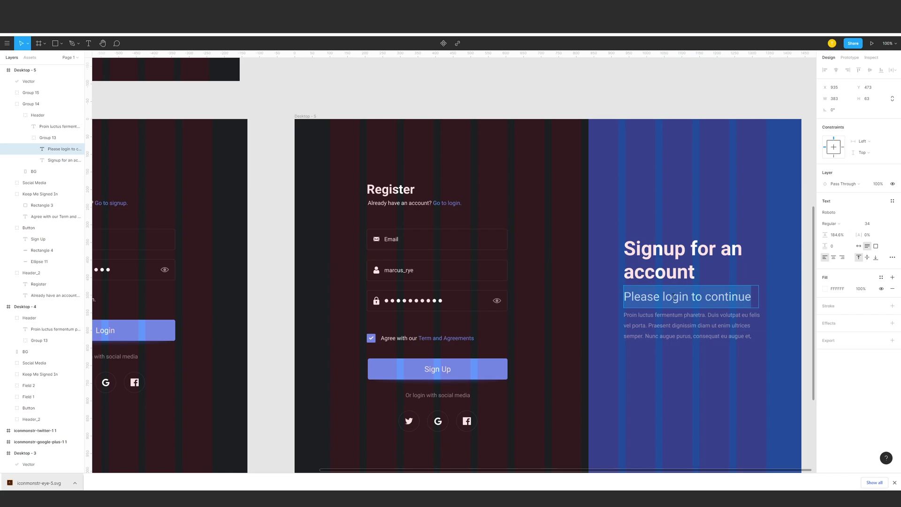
pyautogui.write('Complete field')
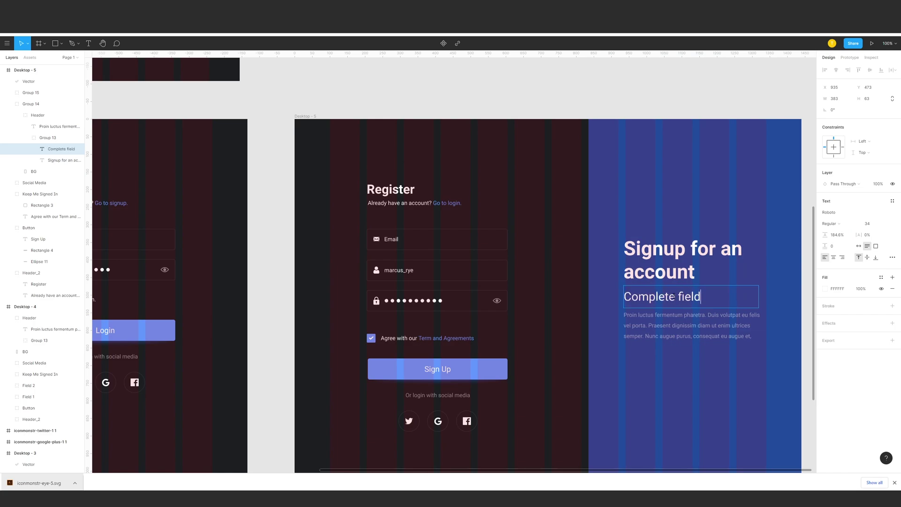
pyautogui.write('s to proceed')
pyautogui.hotkey('ctrl', 'a')
pyautogui.press('BackSpace')
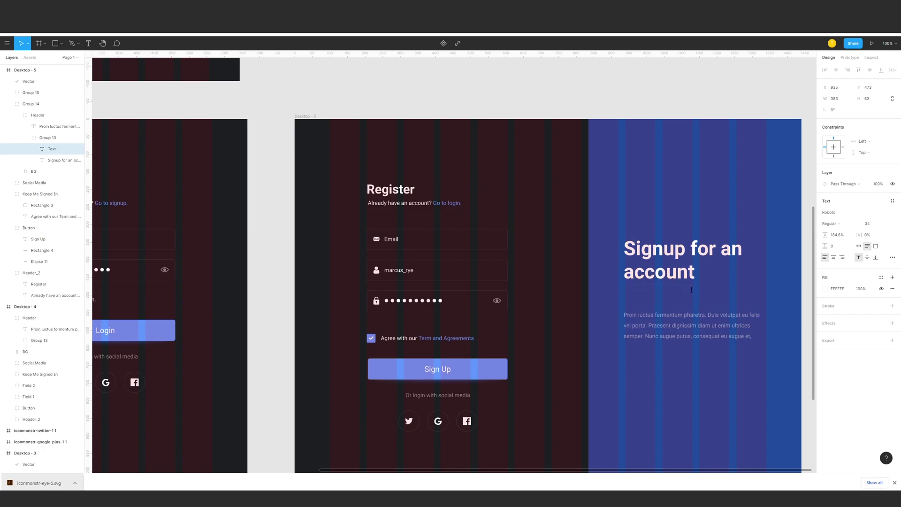
pyautogui.press('Escape')
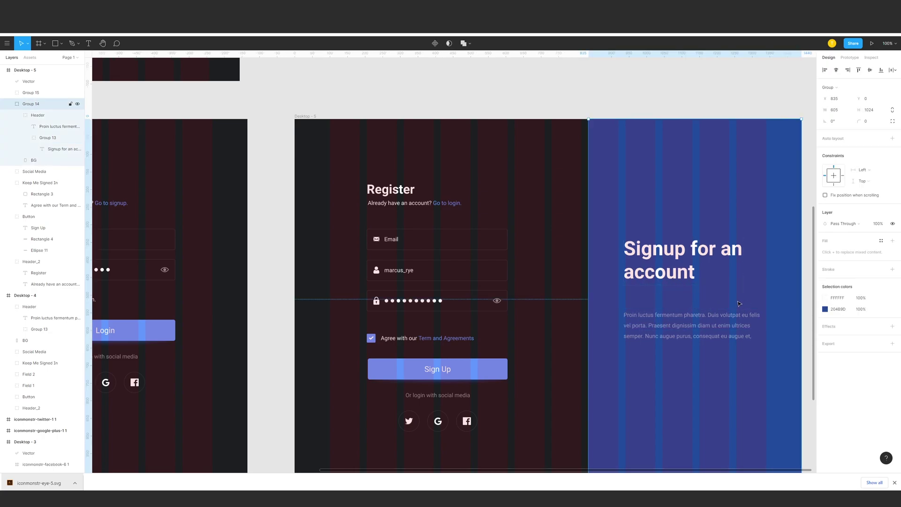
pyautogui.hotkey('ctrl', 'z')
pyautogui.hotkey('ctrl', 'z')
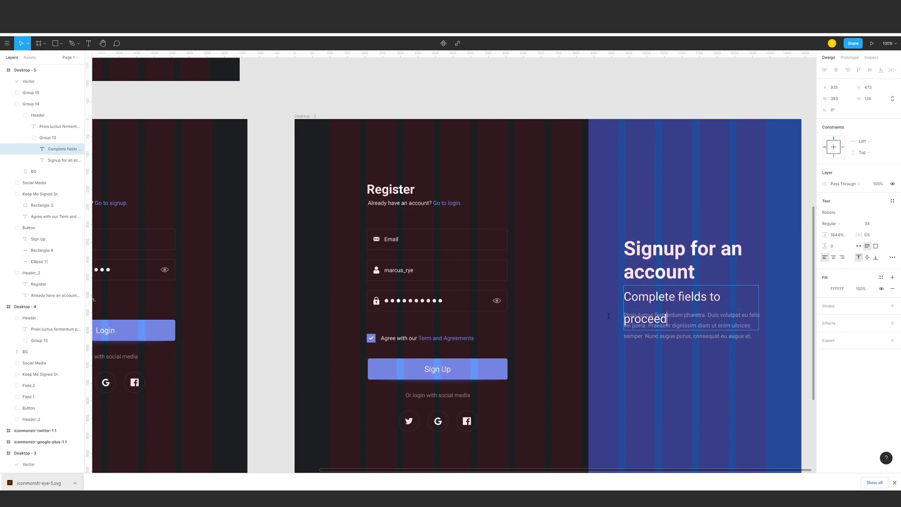
# - Reword the signup panel's subheading to "Complete given fields"
pyautogui.hotkey('ctrl', 'shift', 'Left')
pyautogui.hotkey('ctrl', 'shift', 'Left')
pyautogui.hotkey('shift', 'Left')
pyautogui.press('BackSpace')
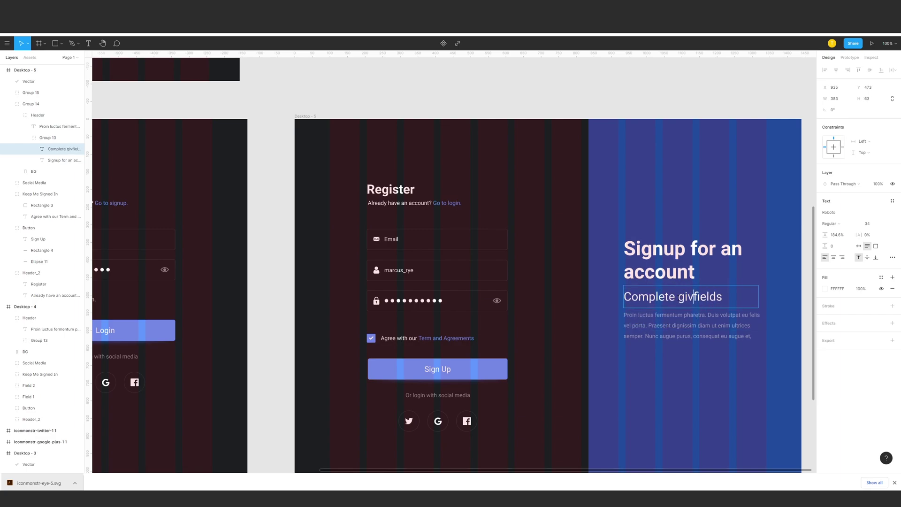
pyautogui.press('Escape')
pyautogui.click(718, 354)
# - Add a period to the end of the "Signup for an account" heading
pyautogui.hotkey('ctrl', '-')
pyautogui.click(688, 315)
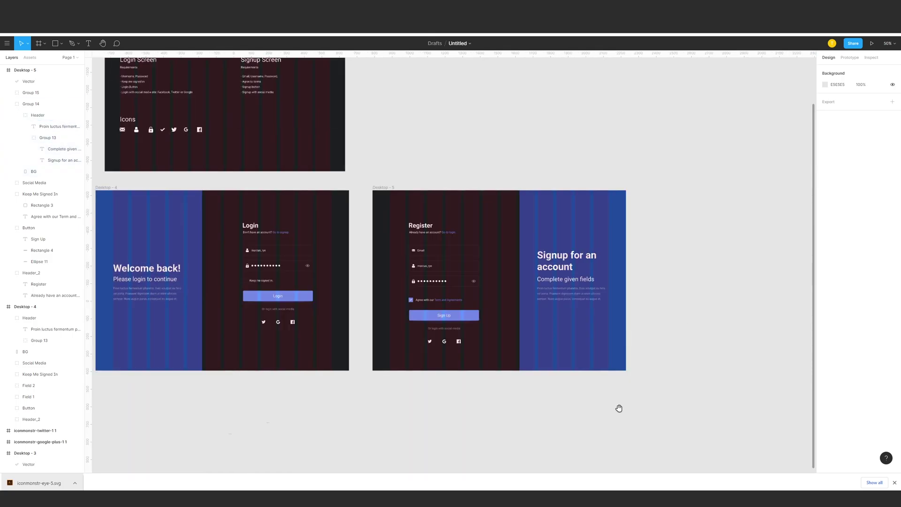
pyautogui.moveTo(620, 408); pyautogui.dragTo(671, 414)
pyautogui.doubleClick(625, 271)
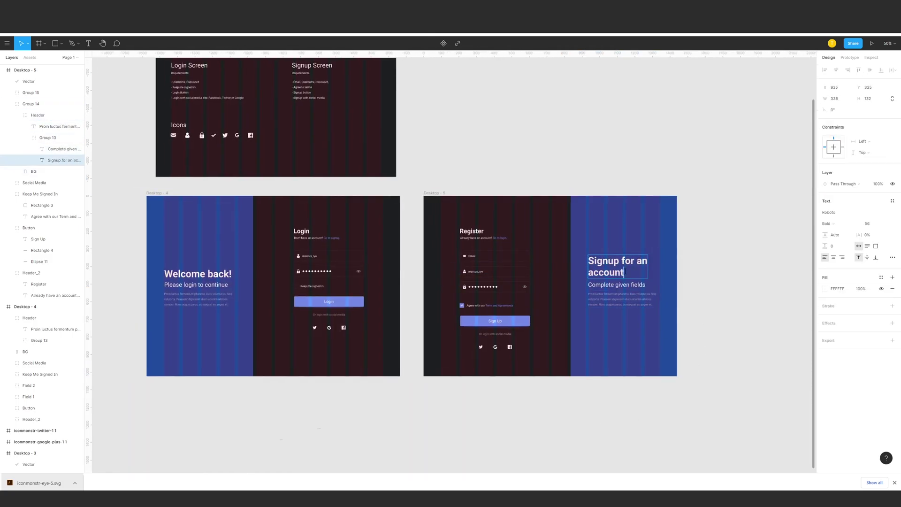
pyautogui.write('.')
pyautogui.doubleClick(619, 284)
pyautogui.click(730, 297)
# - Copy the check mark from the terms checkbox to the right end of the Register form's username field
pyautogui.moveTo(595, 370); pyautogui.dragTo(599, 394)
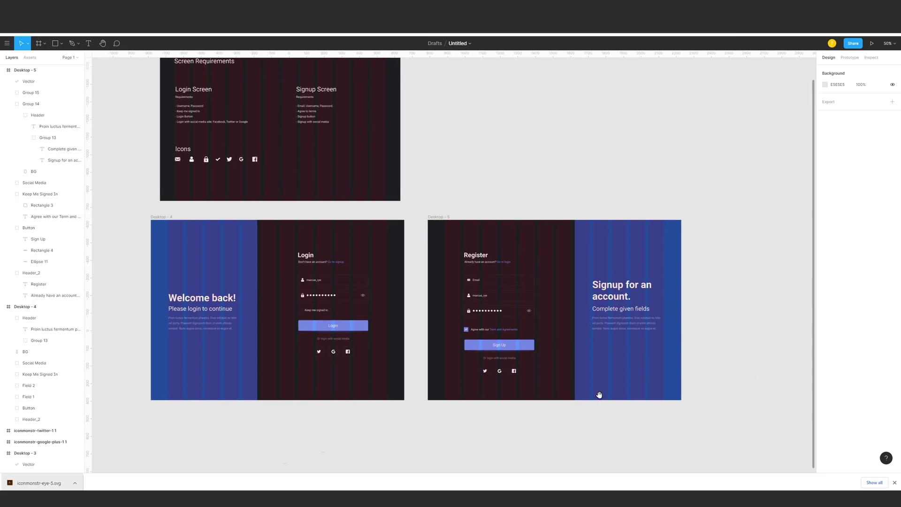
pyautogui.scroll(3, 423, 197)
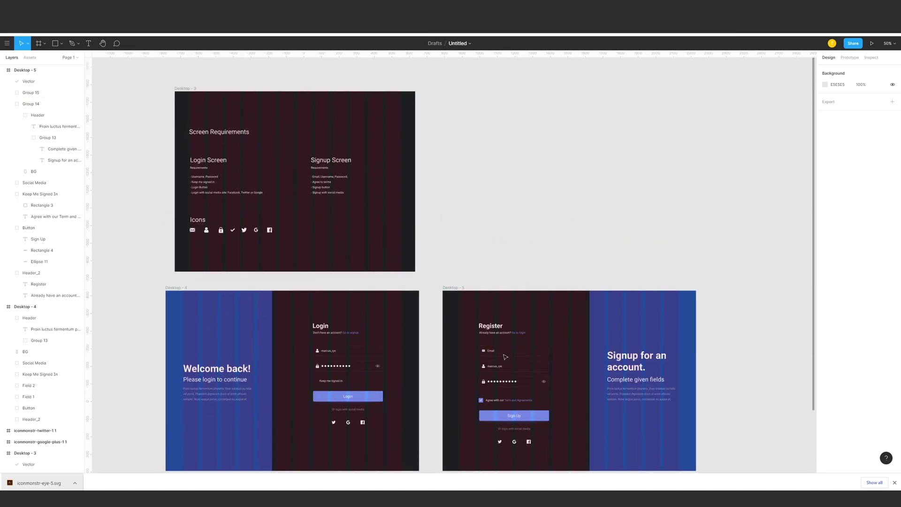
pyautogui.scroll(-3, 544, 196)
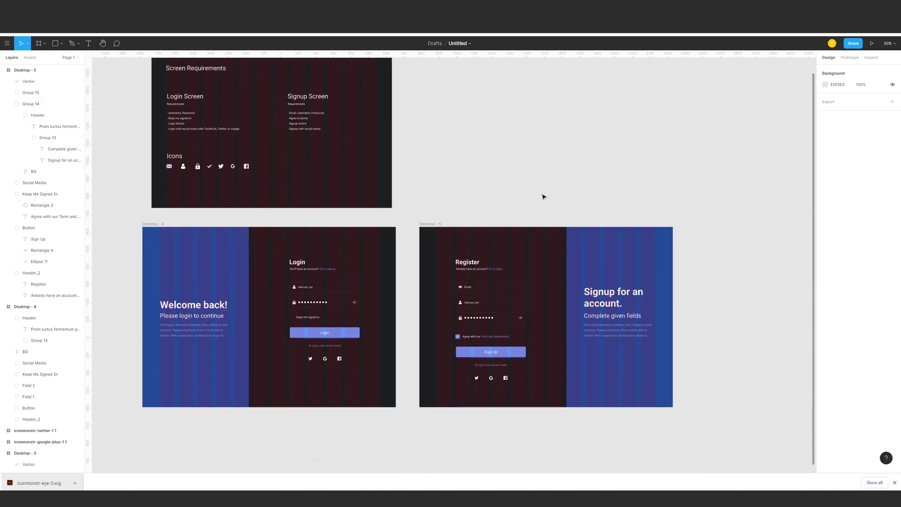
pyautogui.scroll(5, 458, 336)
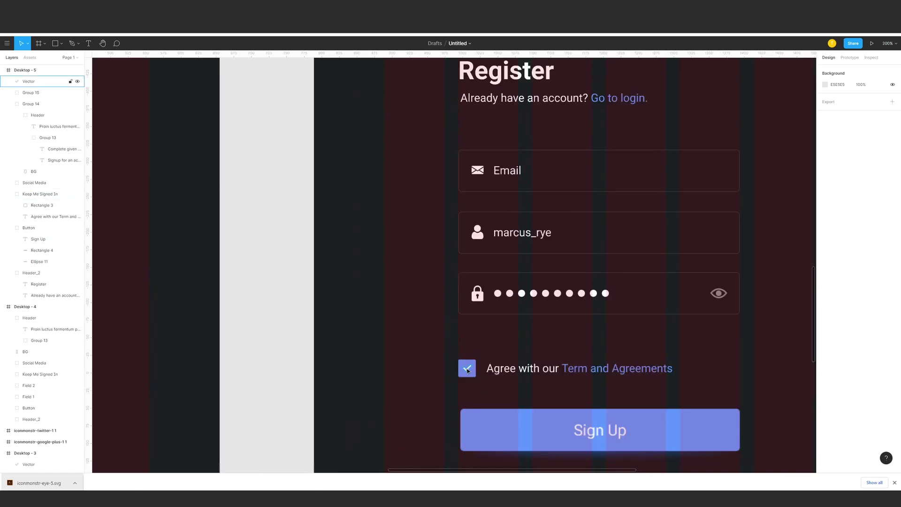
pyautogui.doubleClick(467, 369)
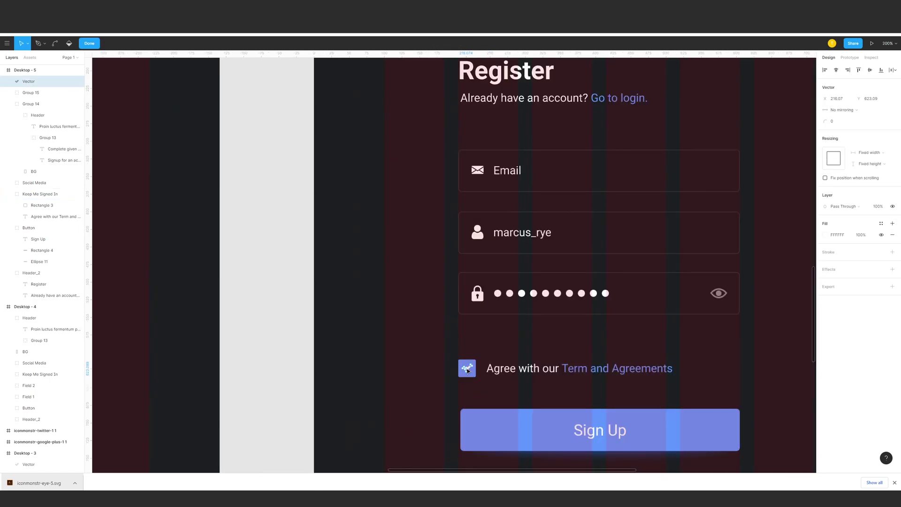
pyautogui.press('Escape')
pyautogui.press('Escape')
pyautogui.doubleClick(467, 370)
pyautogui.press('Escape')
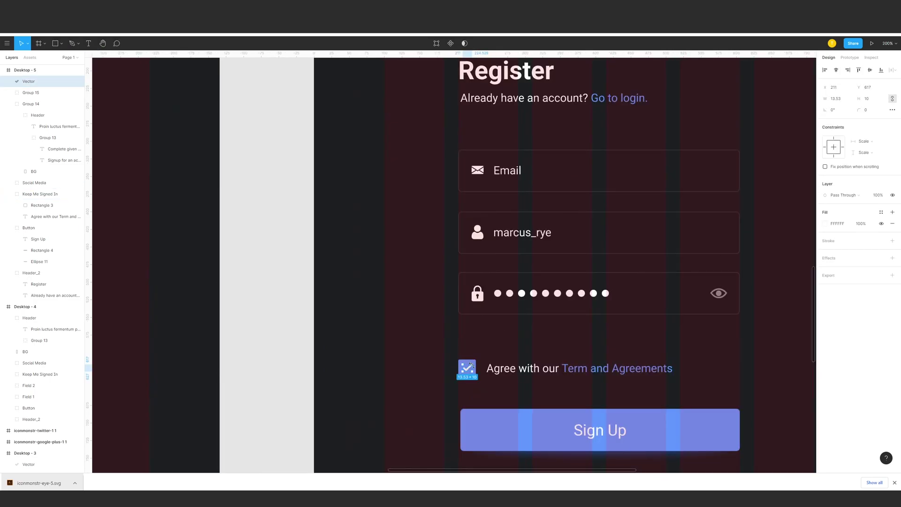
pyautogui.moveTo(468, 370); pyautogui.dragTo(725, 236)
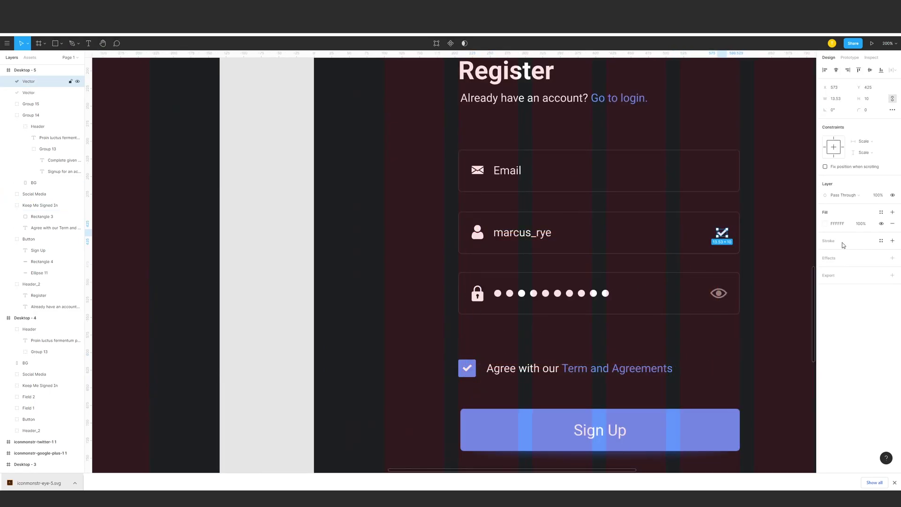
# - Recolor the username field's check mark to a muted green and copy it to the same place in the email field
pyautogui.click(825, 224)
pyautogui.click(776, 324)
pyautogui.click(806, 236)
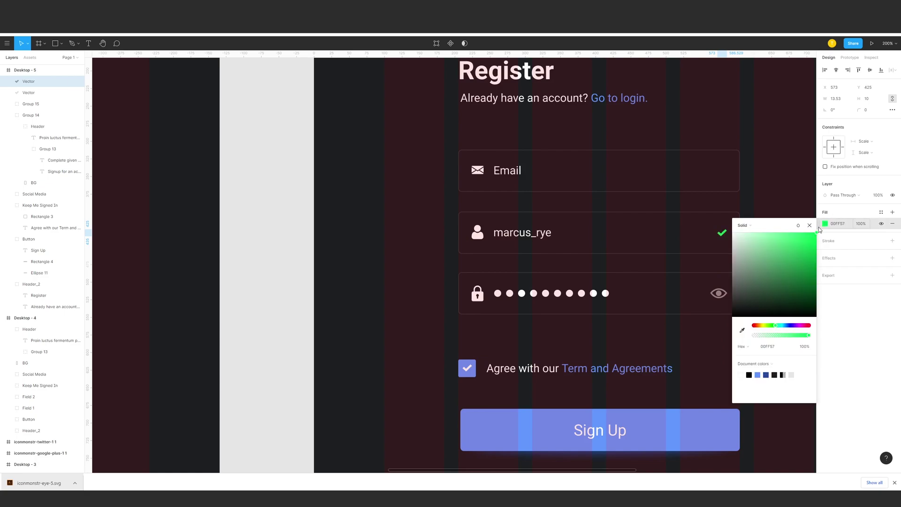
pyautogui.click(759, 216)
pyautogui.click(721, 233)
pyautogui.click(825, 223)
pyautogui.moveTo(782, 262); pyautogui.dragTo(785, 260)
pyautogui.click(750, 215)
pyautogui.moveTo(724, 232); pyautogui.dragTo(726, 171)
# - Replace the Register form's "Email" placeholder with a sample company email address
pyautogui.doubleClick(508, 170)
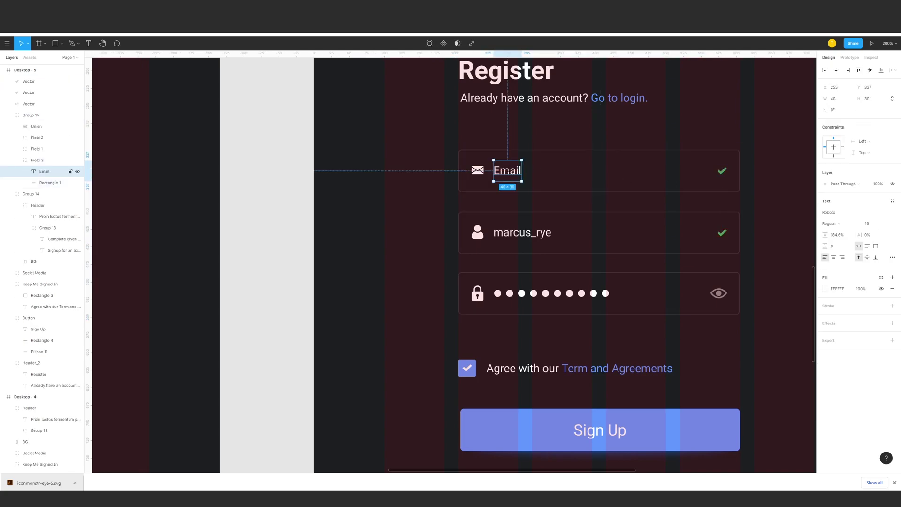
pyautogui.doubleClick(508, 170)
pyautogui.write('marcus_rye@')
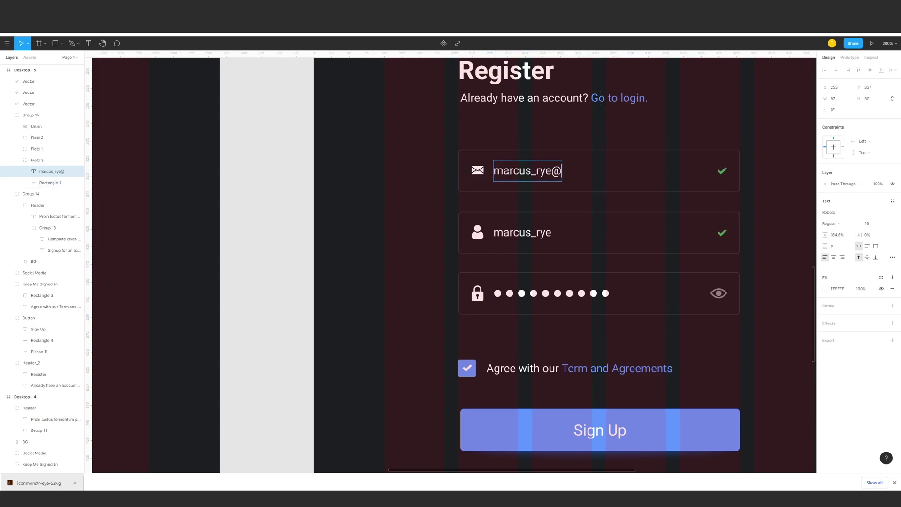
pyautogui.hotkey('ctrl', '-')
pyautogui.hotkey('ctrl', '-')
pyautogui.click(531, 161)
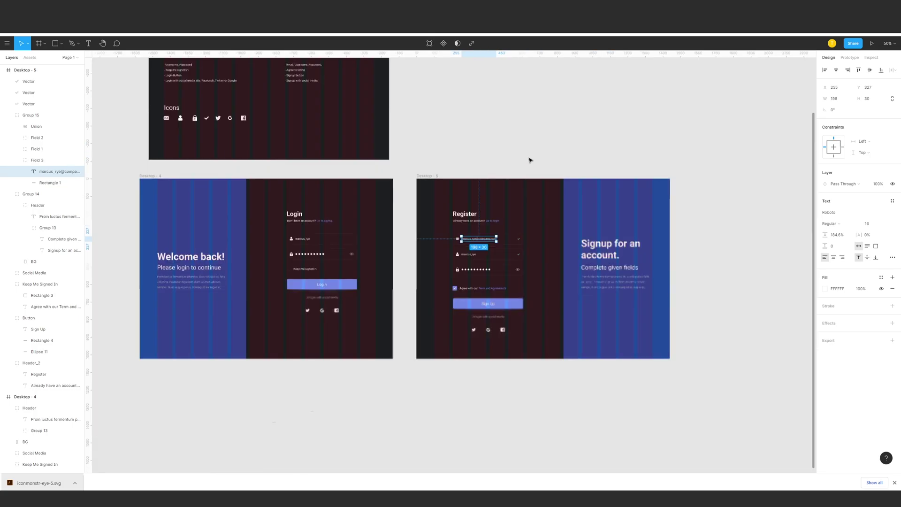
pyautogui.click(535, 145)
# - Ungroup the signup panel so its header and background become separate layers of the Register frame
pyautogui.moveTo(581, 165); pyautogui.dragTo(617, 165)
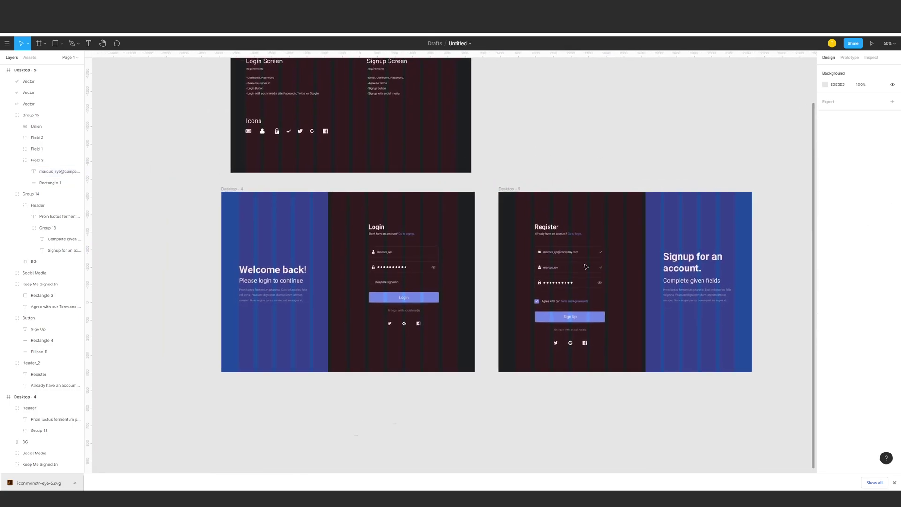
pyautogui.click(682, 265)
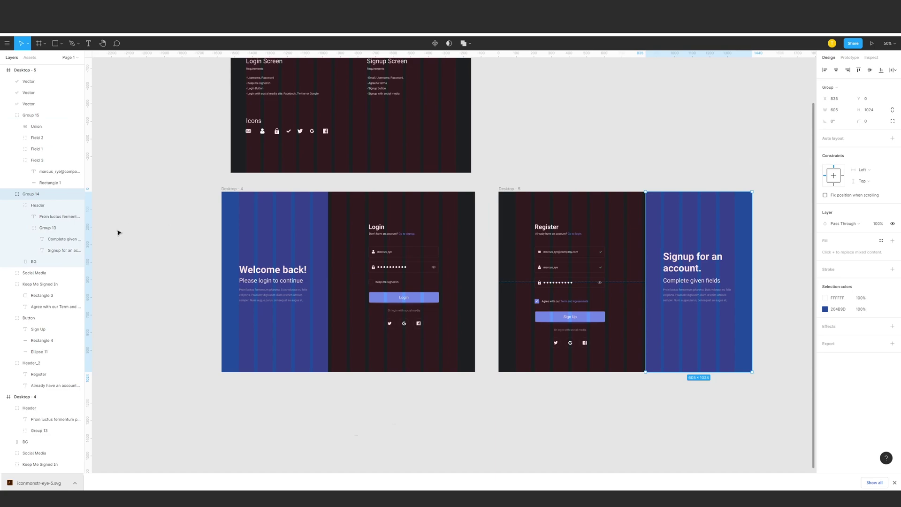
pyautogui.click(56, 261)
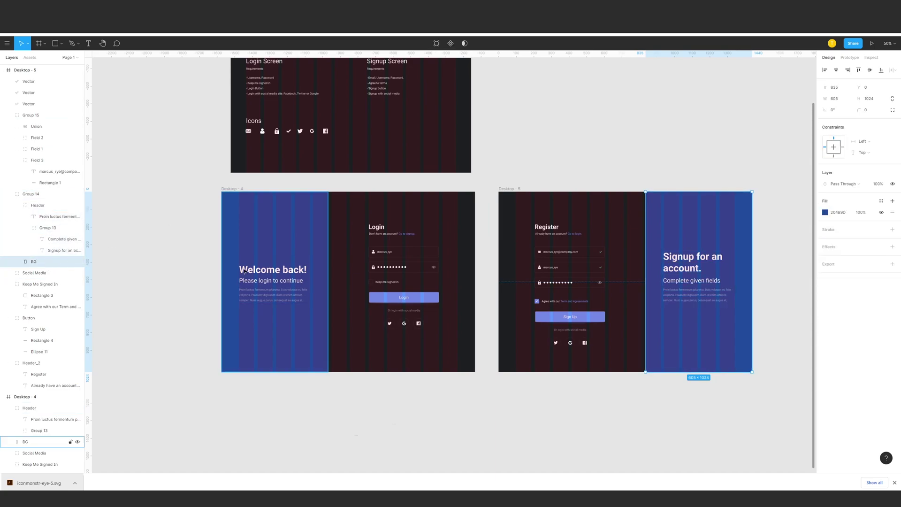
pyautogui.click(263, 232)
pyautogui.click(693, 262)
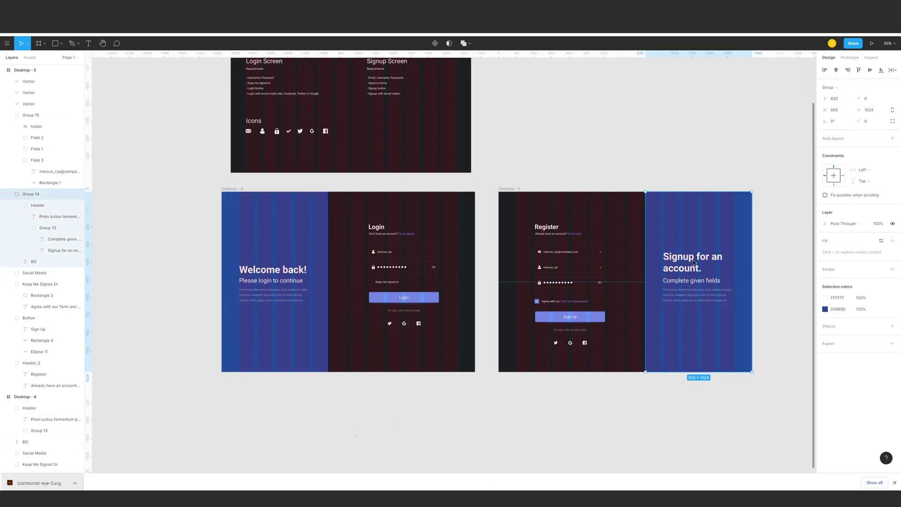
pyautogui.hotkey('ctrl', 'shift', 'g')
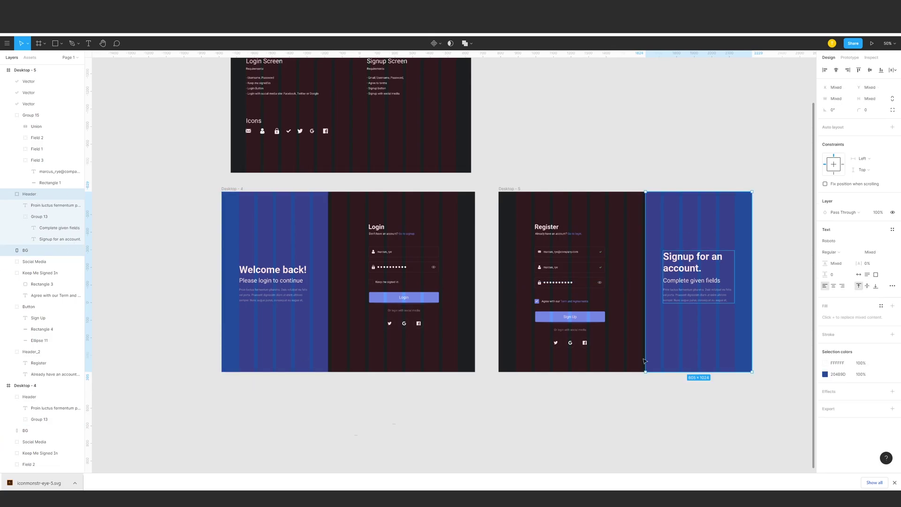
pyautogui.click(617, 399)
# - Move the Login and Register frames together further down, away from the requirements frame above them
pyautogui.moveTo(581, 247)
pyautogui.mouseDown()
pyautogui.moveTo(612, 259)
pyautogui.moveTo(586, 254)
pyautogui.mouseUp()
pyautogui.click(519, 196)
pyautogui.keyDown('shift'); pyautogui.click(244, 197); pyautogui.keyUp('shift')
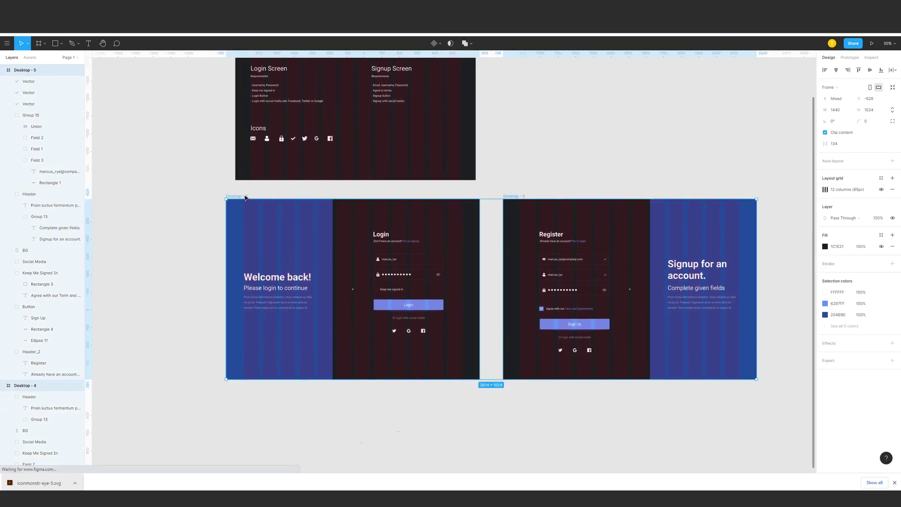
pyautogui.moveTo(244, 196); pyautogui.dragTo(240, 297)
pyautogui.click(604, 214)
pyautogui.moveTo(604, 214); pyautogui.dragTo(580, 111)
pyautogui.click(217, 193)
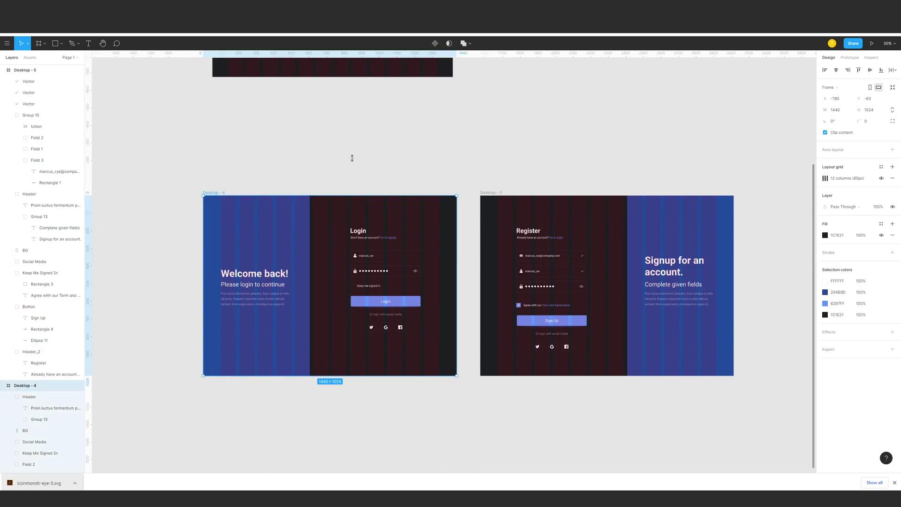
# - Hide the 12-column layout grid on both the Login and Register frames
pyautogui.click(352, 157)
pyautogui.click(217, 192)
pyautogui.keyDown('shift'); pyautogui.click(488, 193); pyautogui.keyUp('shift')
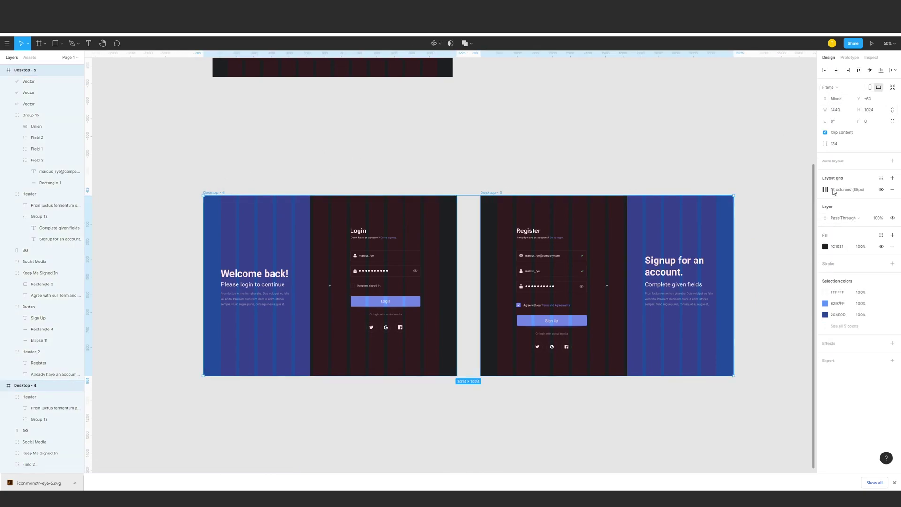
pyautogui.click(881, 190)
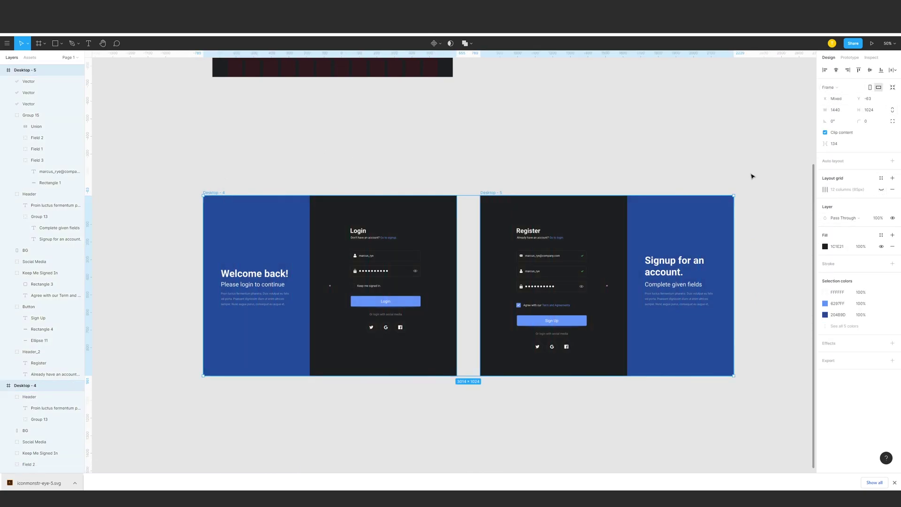
pyautogui.click(881, 190)
pyautogui.click(363, 156)
# - Link the Login frame to Desktop - 5 with an on-click Navigate to interaction using the Smart animate transition
pyautogui.click(215, 193)
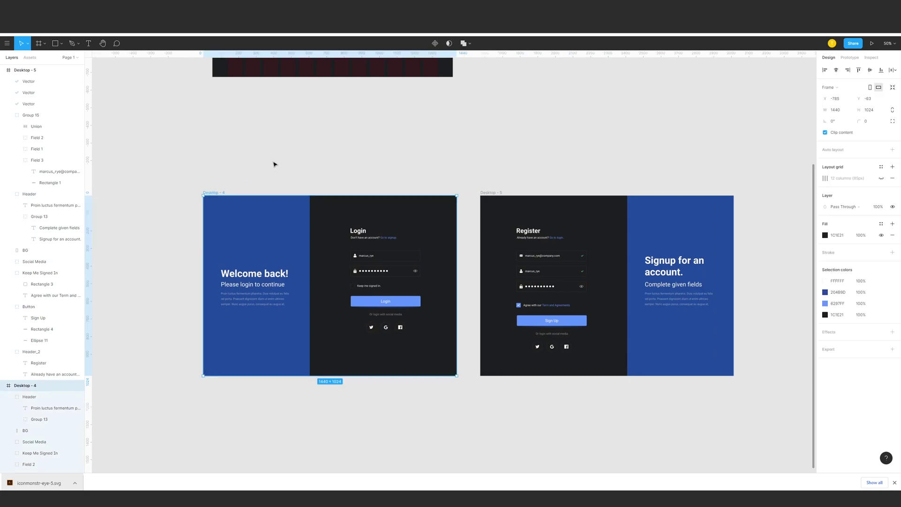
pyautogui.click(849, 57)
pyautogui.moveTo(456, 285); pyautogui.dragTo(540, 282)
pyautogui.click(761, 106)
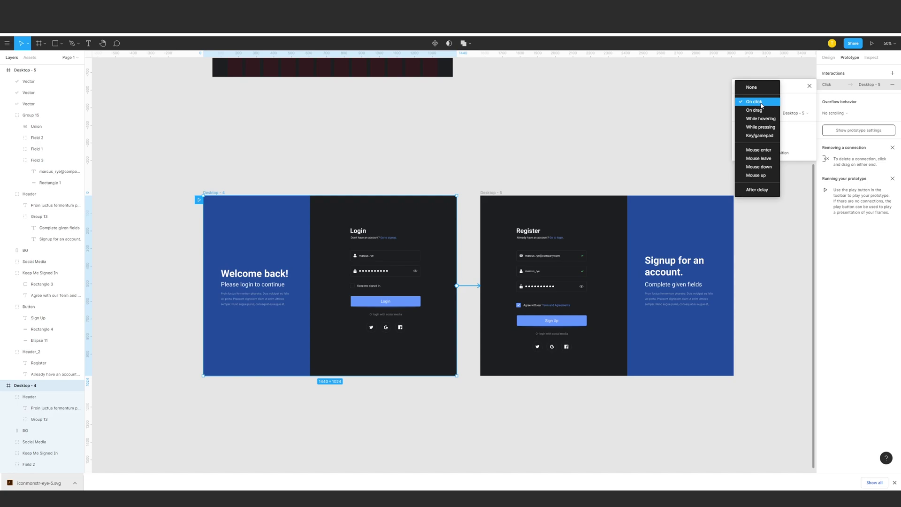
pyautogui.click(760, 103)
pyautogui.click(764, 114)
pyautogui.click(763, 114)
pyautogui.click(762, 114)
pyautogui.click(761, 114)
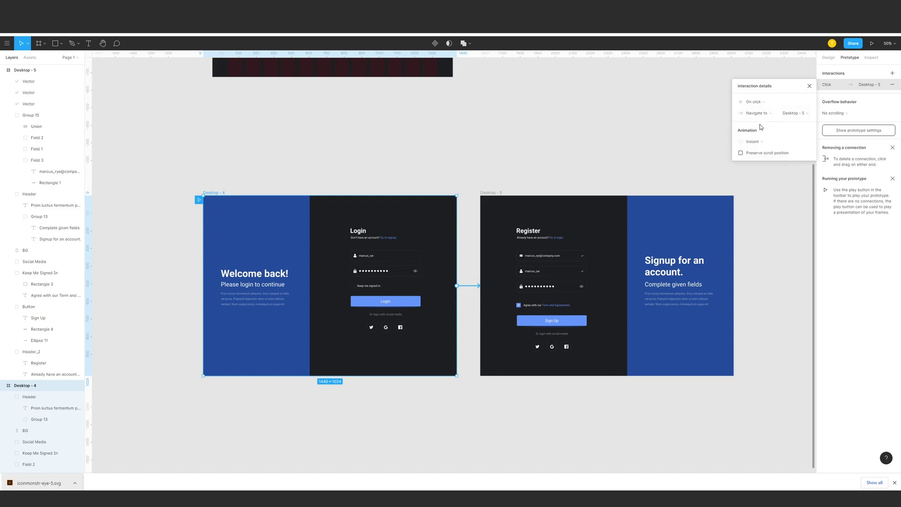
pyautogui.click(753, 141)
pyautogui.click(760, 161)
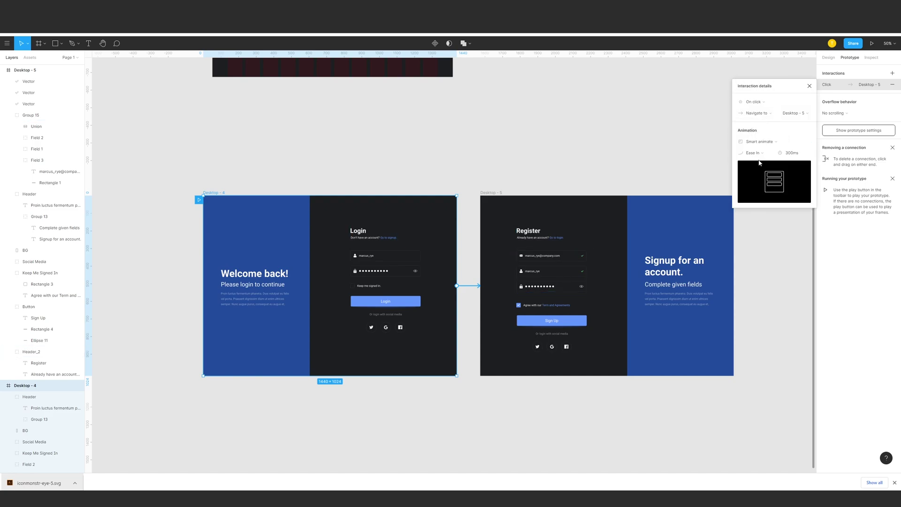
# - Space the Register frame further from the Login frame and add an on-click Smart animate link back to Desktop - 4
pyautogui.moveTo(500, 193); pyautogui.dragTo(541, 192)
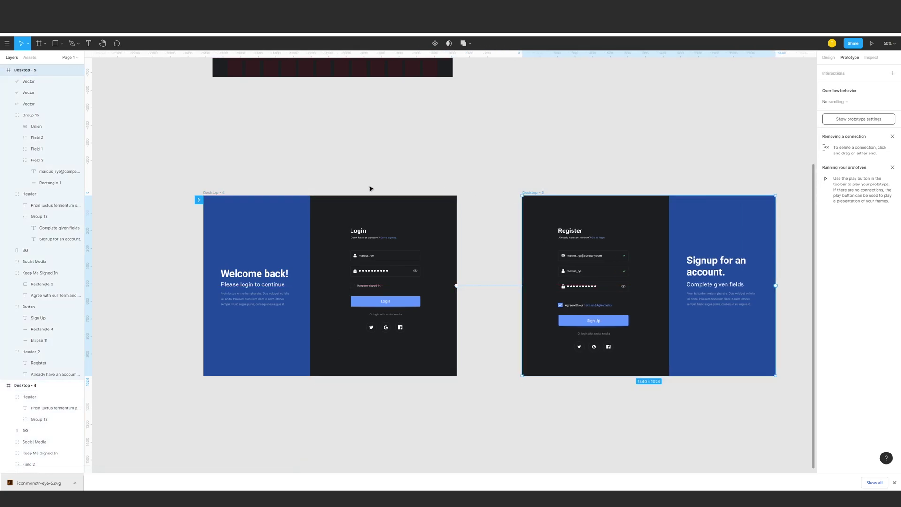
pyautogui.click(209, 193)
pyautogui.click(542, 192)
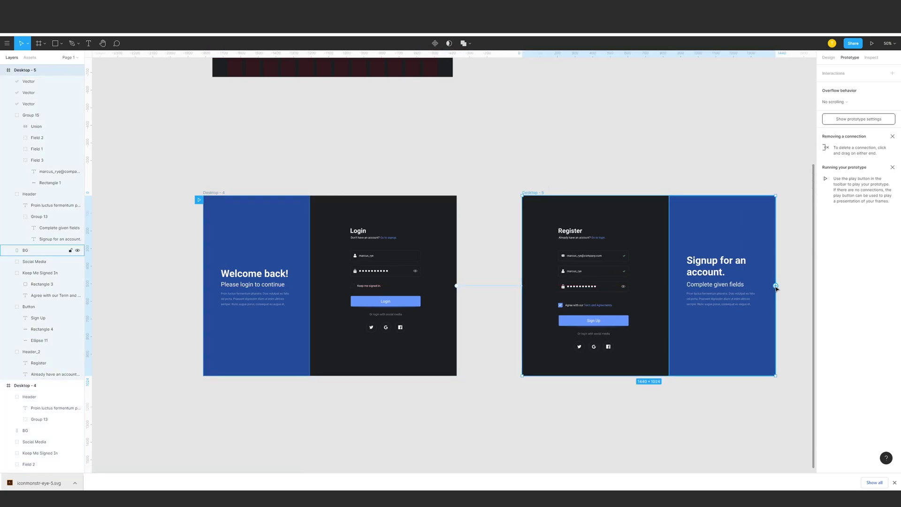
pyautogui.moveTo(776, 286); pyautogui.dragTo(405, 239)
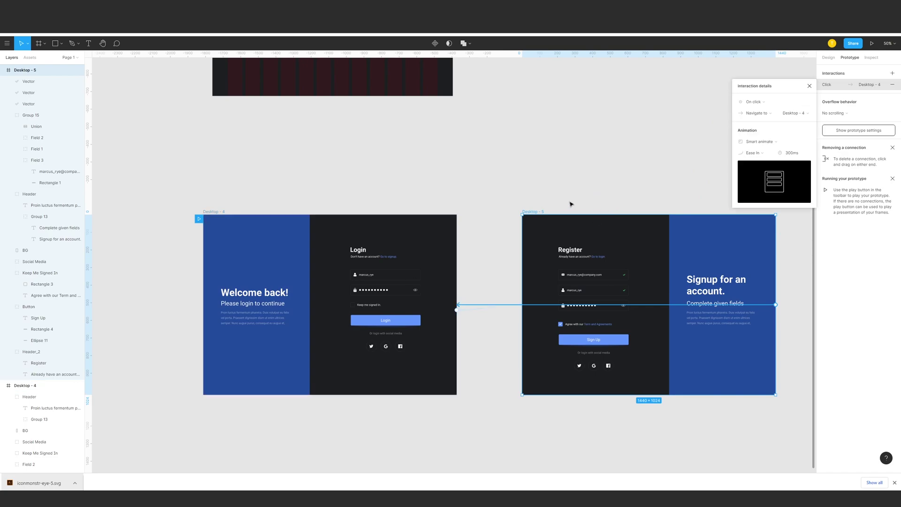
# - Move the Register frame down so it sits diagonally below the Login frame
pyautogui.moveTo(537, 213); pyautogui.dragTo(557, 356)
pyautogui.scroll(-5, 645, 275)
pyautogui.hscroll(2, 646, 275)
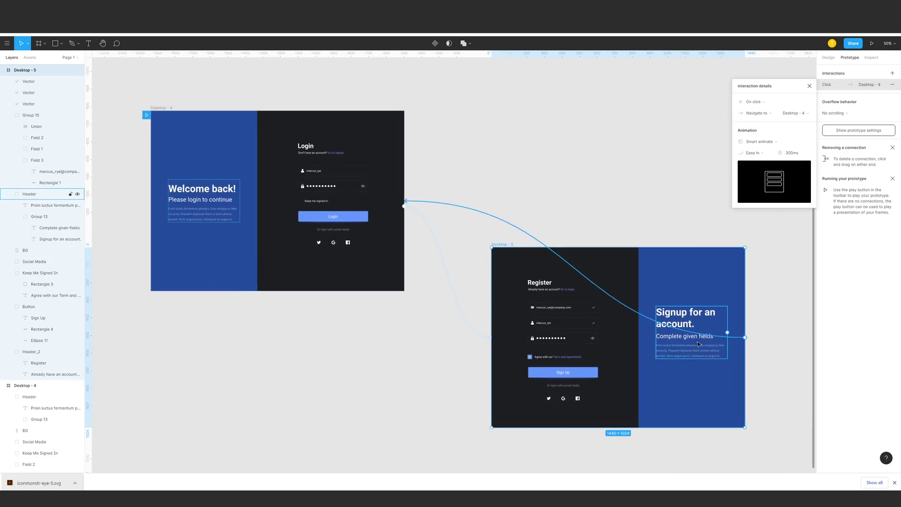
pyautogui.click(549, 134)
# - Run the prototype preview and switch repeatedly between the Login and Register screens to check the transition
pyautogui.scroll(2, 558, 145)
pyautogui.hscroll(-2, 559, 145)
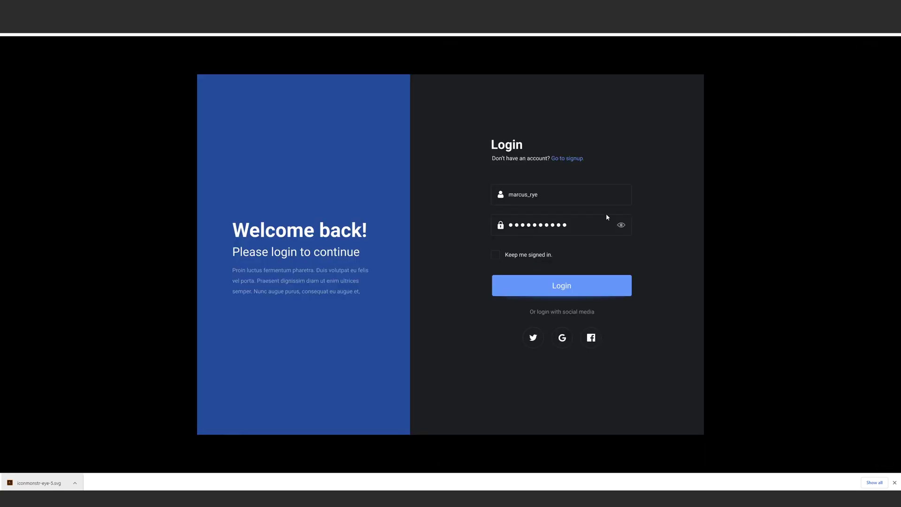
pyautogui.click(681, 242)
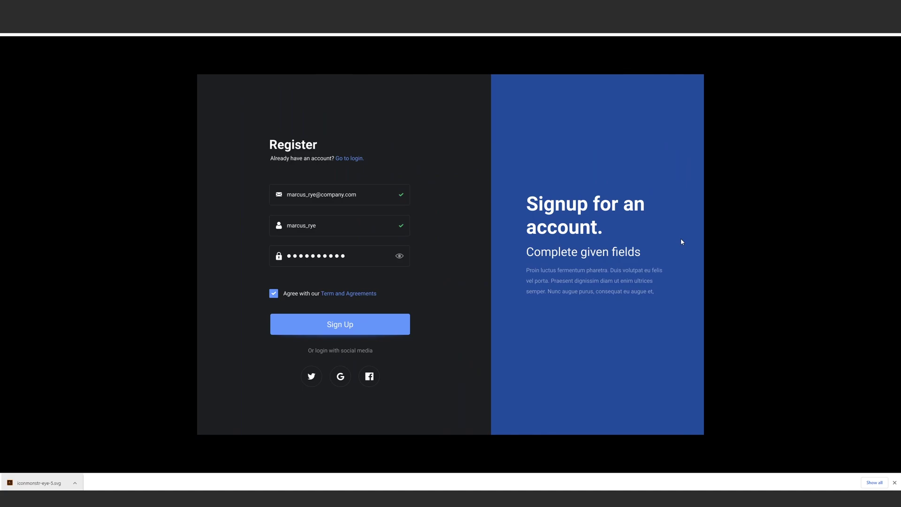
pyautogui.click(682, 242)
pyautogui.click(682, 242)
pyautogui.click(682, 240)
pyautogui.click(423, 7)
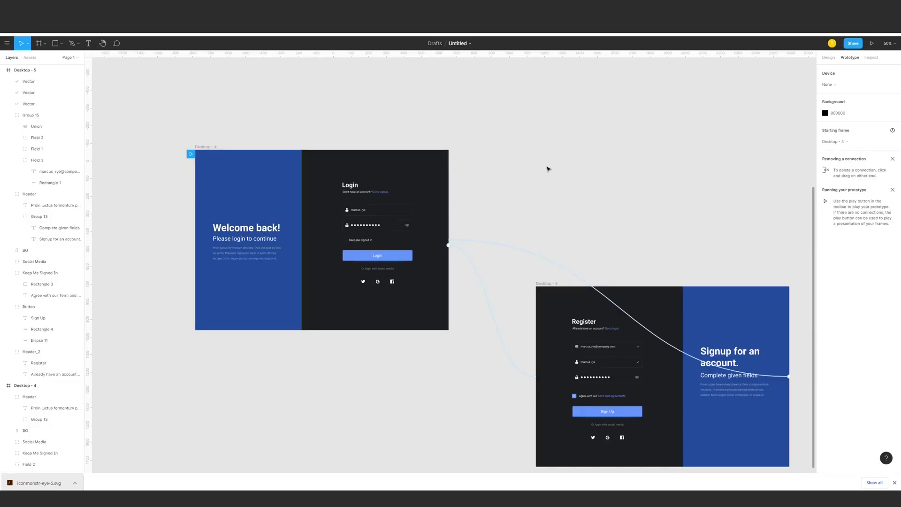
# - Ungroup the Register form's fields and place a copy of the check mark near the Login form's "Keep me signed in" checkbox
pyautogui.press('+')
pyautogui.moveTo(559, 174); pyautogui.dragTo(674, 215)
pyautogui.click(376, 202)
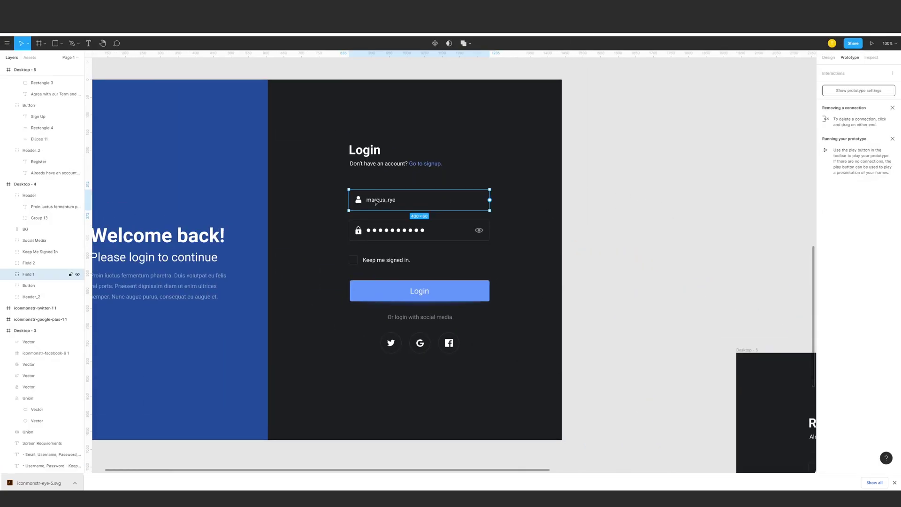
pyautogui.moveTo(556, 211); pyautogui.dragTo(380, 124)
pyautogui.click(647, 389)
pyautogui.hotkey('ctrl', 'shift', 'g')
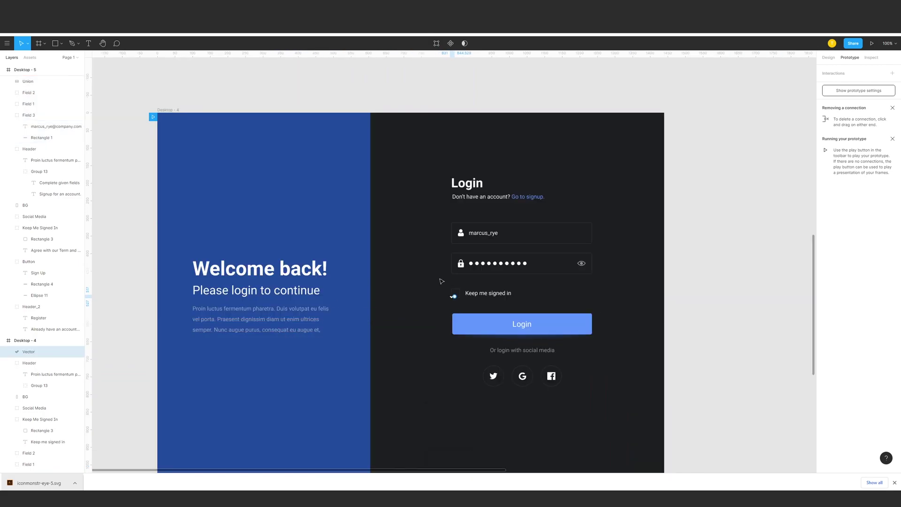
# - Nudge the copied check mark into the "Keep me signed in" checkbox and make it invisible
pyautogui.hotkey('shift', 'Right')
pyautogui.hotkey('shift', 'Up')
pyautogui.press('Up')
pyautogui.press('Right')
pyautogui.click(828, 58)
pyautogui.click(766, 247)
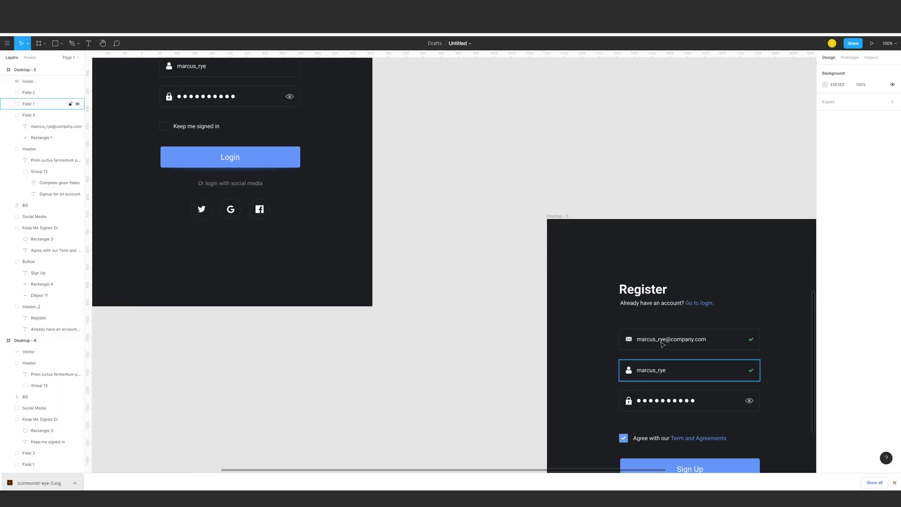
pyautogui.click(690, 338)
pyautogui.moveTo(493, 246); pyautogui.dragTo(505, 269)
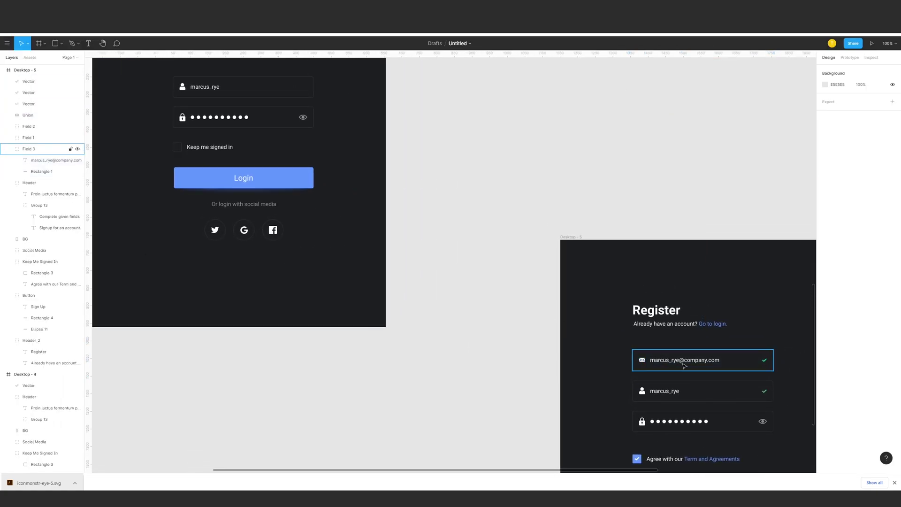
pyautogui.moveTo(682, 366); pyautogui.dragTo(686, 362)
pyautogui.hotkey('ctrl', 'z')
# - Cut the Register form's envelope icon and email check mark and paste them into the email field's group
pyautogui.click(642, 360)
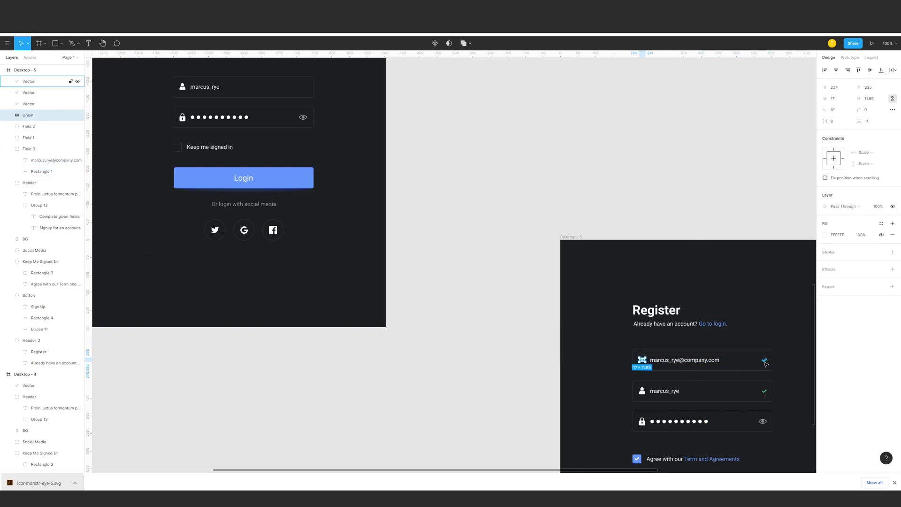
pyautogui.keyDown('shift'); pyautogui.click(764, 360); pyautogui.keyUp('shift')
pyautogui.hotkey('ctrl', 'x')
pyautogui.click(680, 356)
pyautogui.click(663, 397)
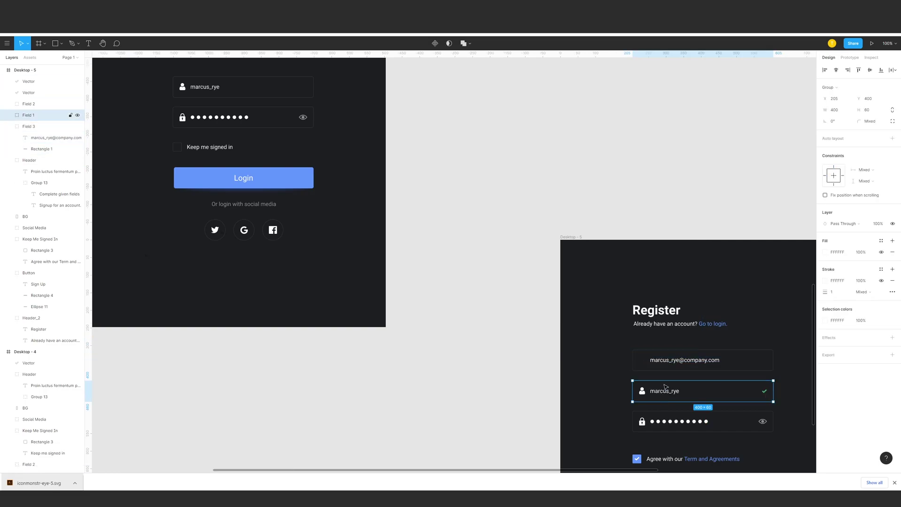
pyautogui.doubleClick(675, 362)
pyautogui.hotkey('ctrl', 'v')
# - Copy the Register form's complete email field into the Login frame and nudge it into line over the username field
pyautogui.click(601, 351)
pyautogui.moveTo(599, 350); pyautogui.dragTo(782, 371)
pyautogui.click(551, 170)
pyautogui.moveTo(250, 70); pyautogui.dragTo(428, 187)
pyautogui.click(462, 211)
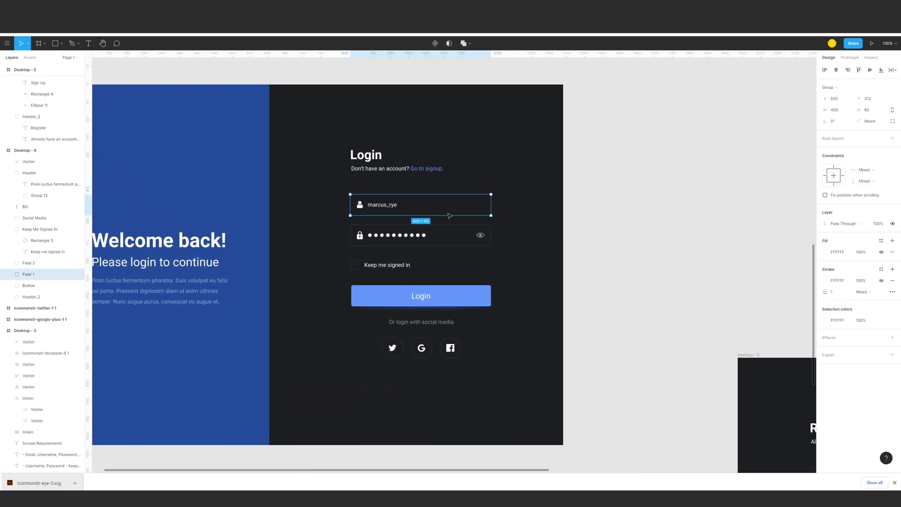
pyautogui.hotkey('ctrl', 'v')
pyautogui.moveTo(206, 209); pyautogui.dragTo(431, 219)
pyautogui.press('Left')
pyautogui.press('Left')
pyautogui.press('Left')
pyautogui.press('Left')
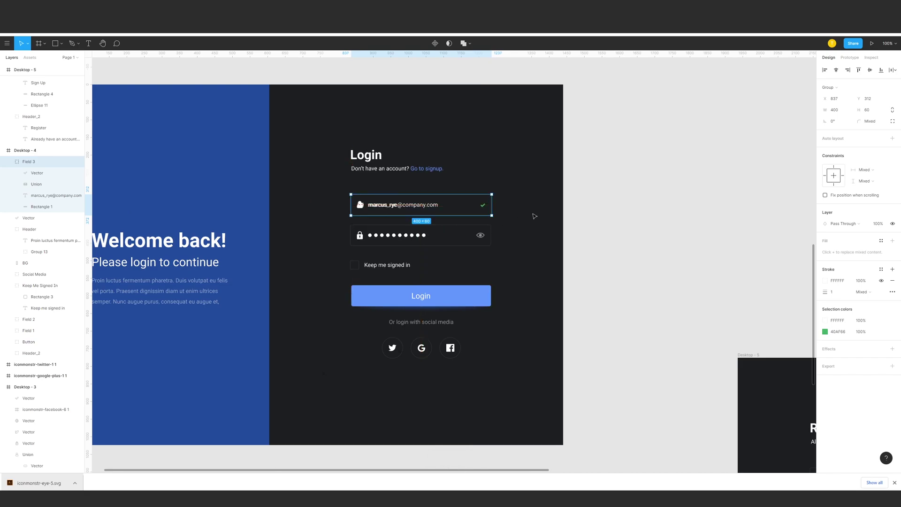